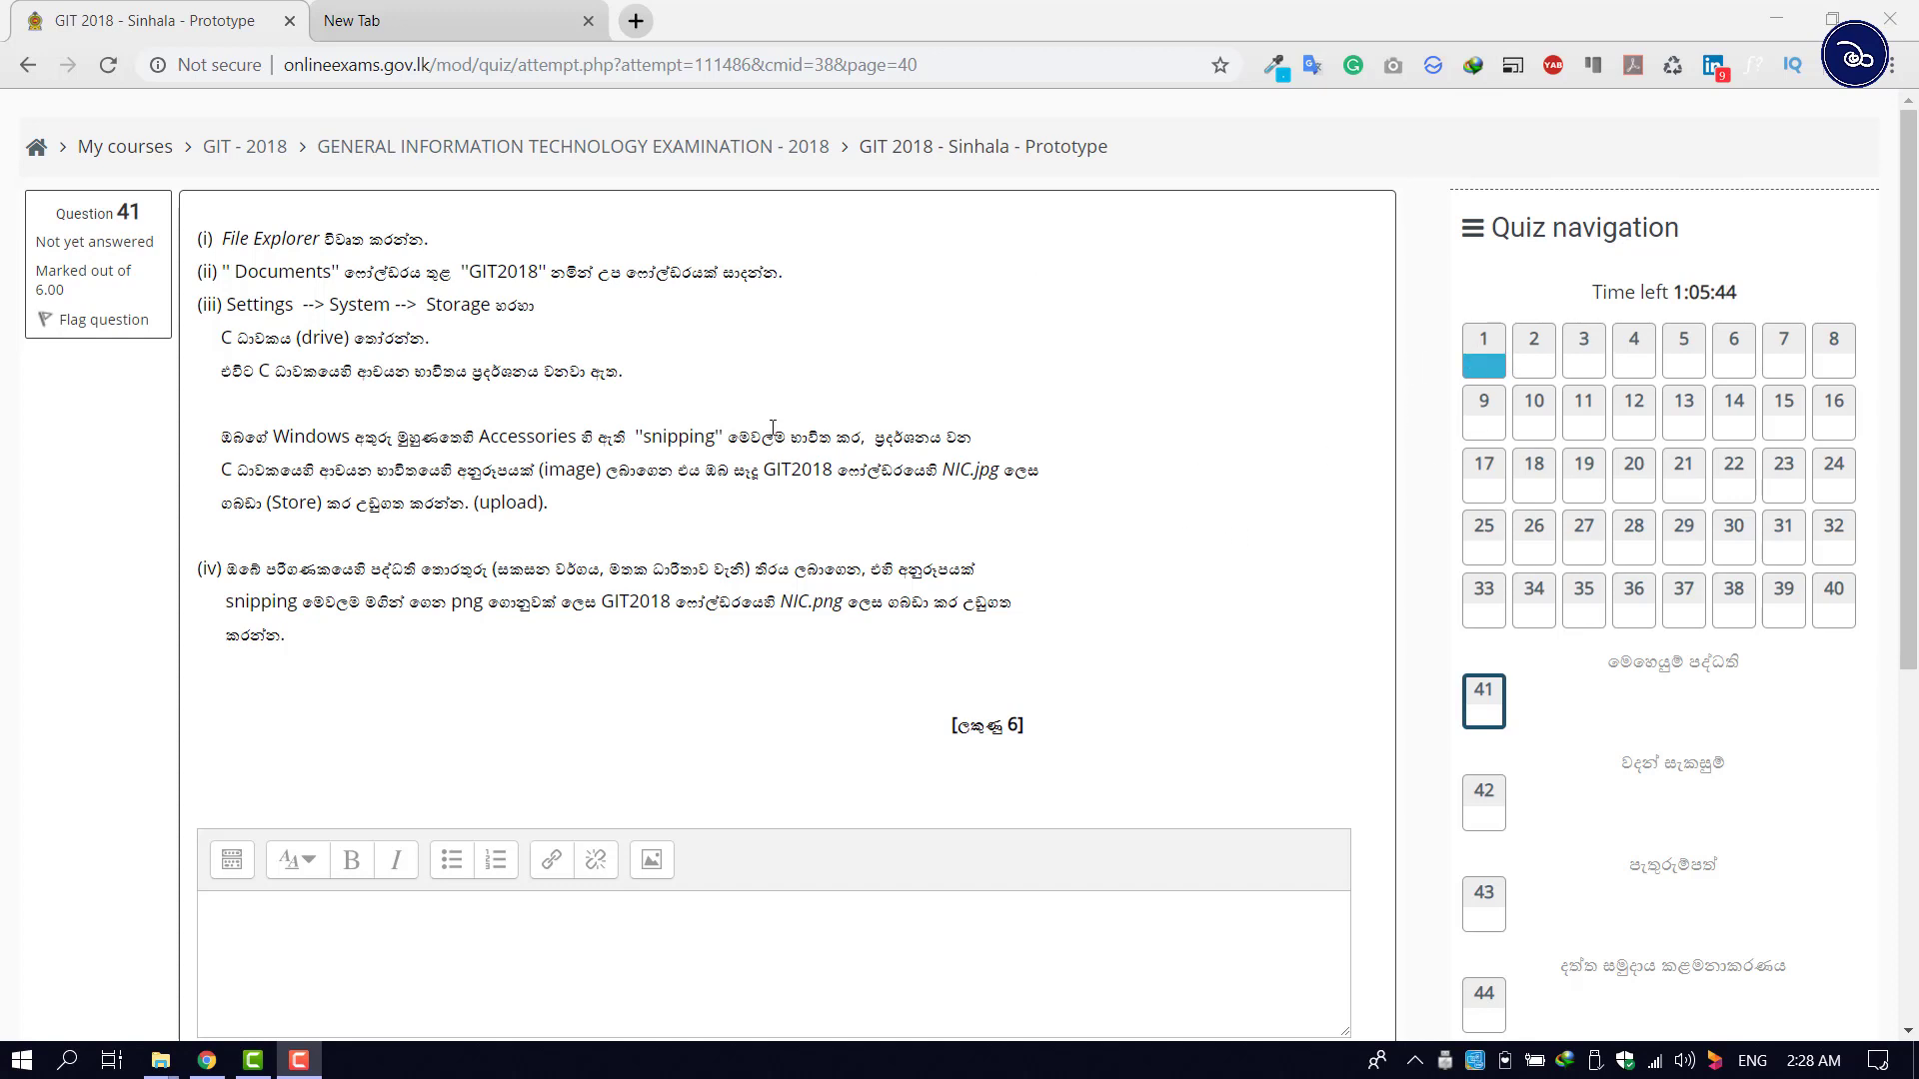
Step: Look over question 41, from its instructions down to the file attachment area and accepted file types
scroll(1483, 739, down, 6)
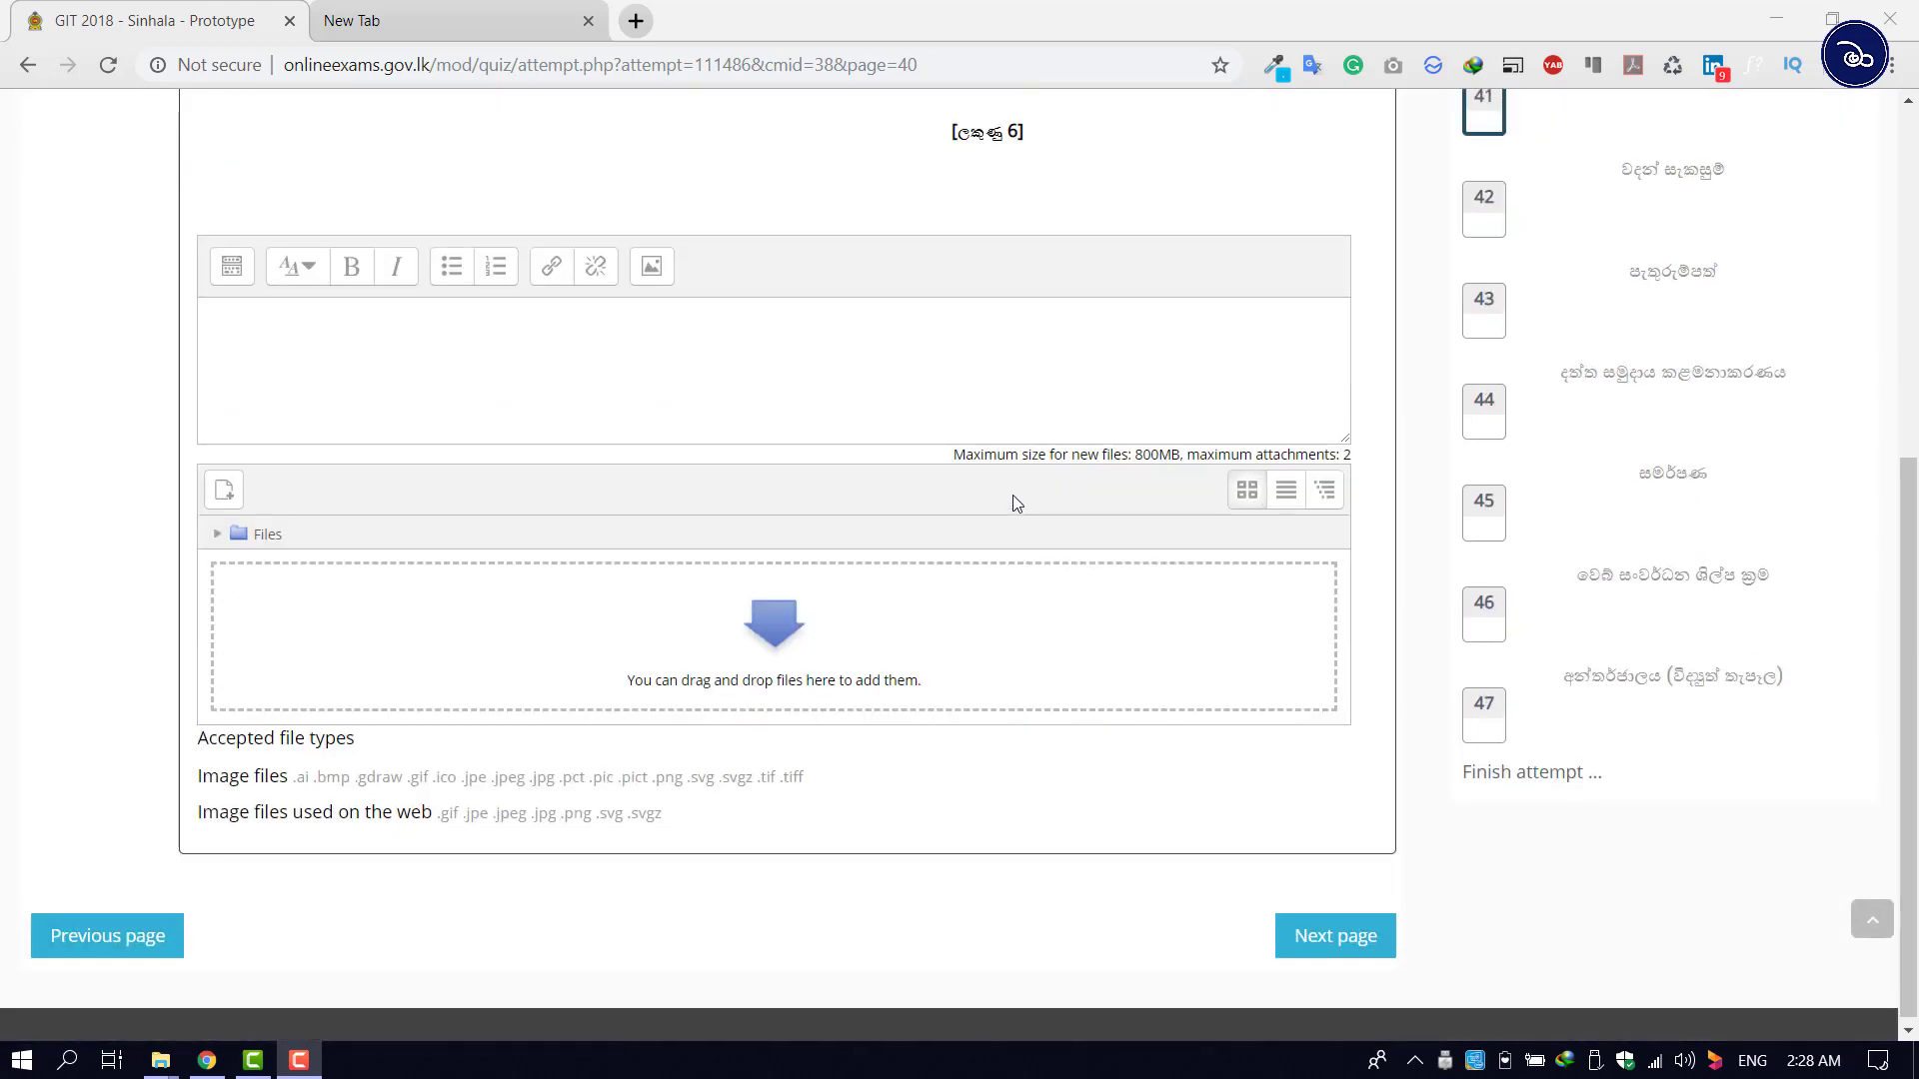
scroll(1015, 504, up, 6)
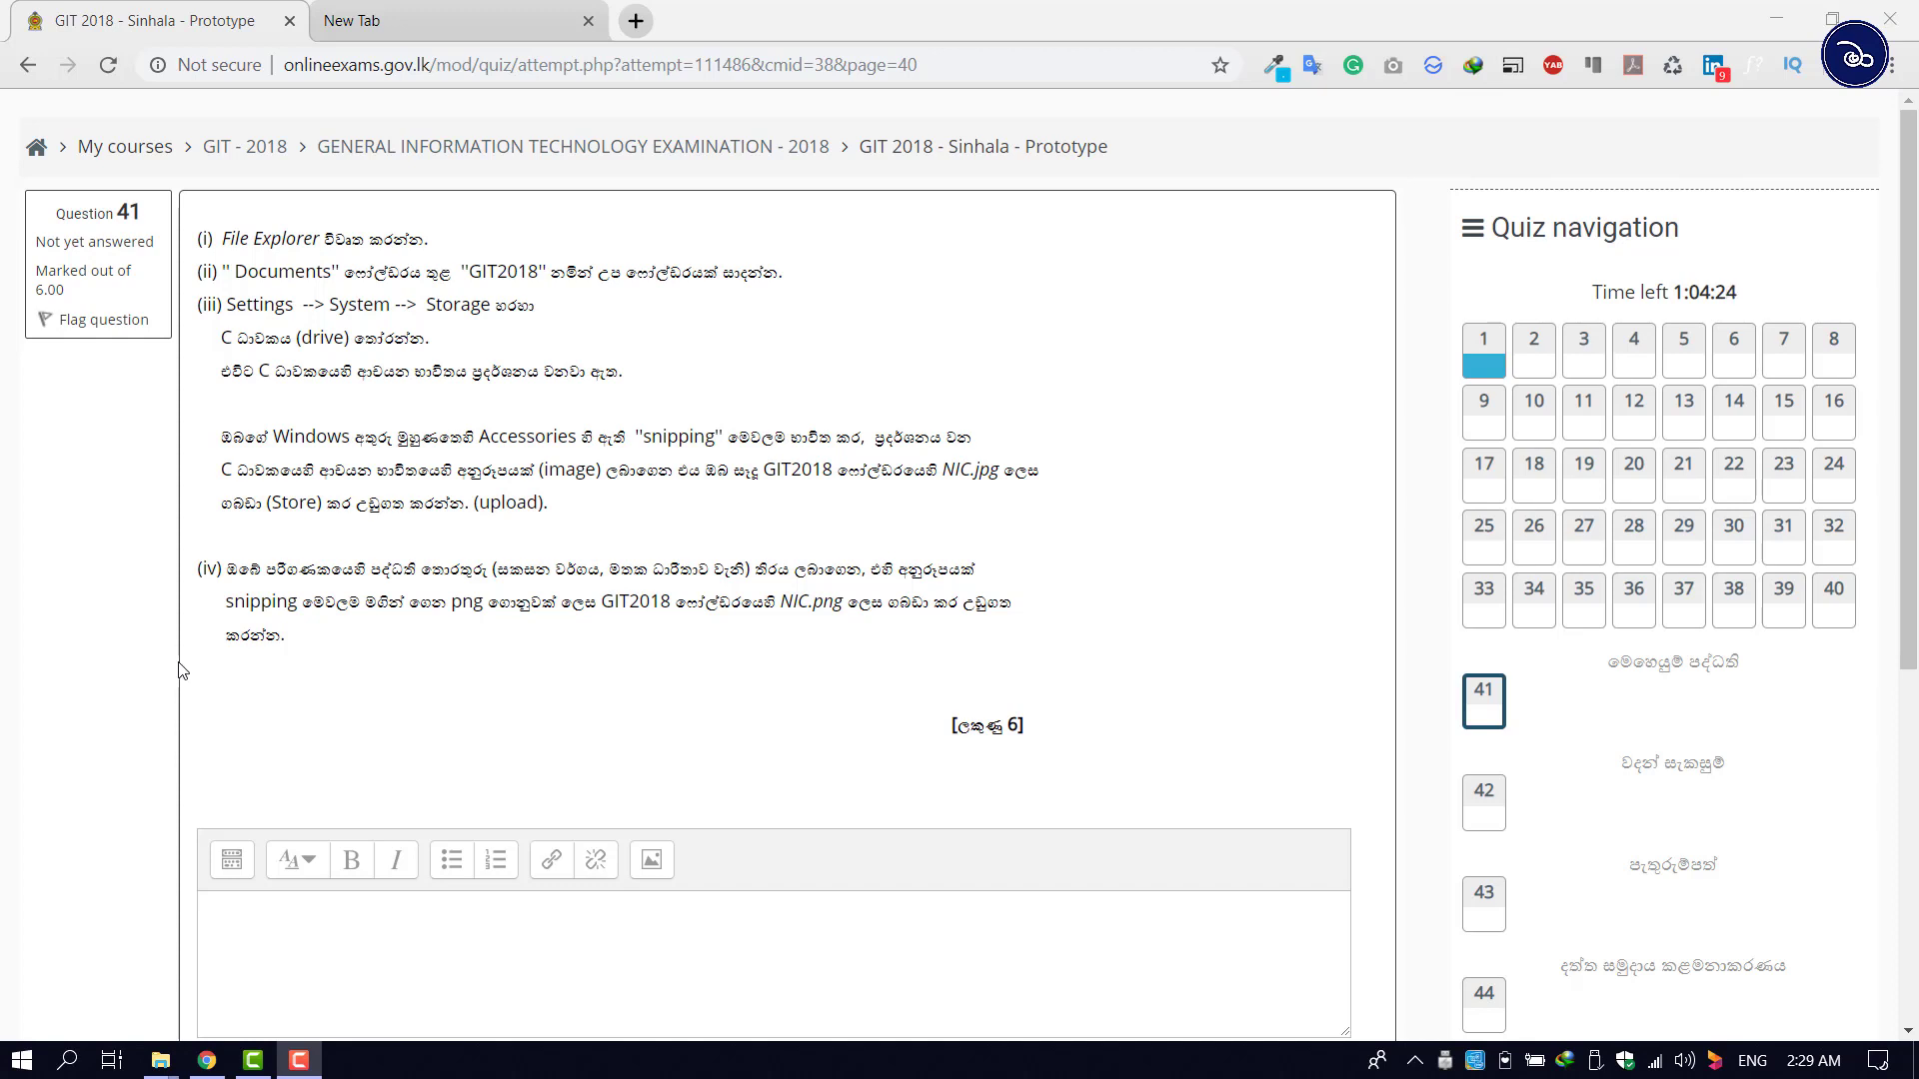
click(22, 1060)
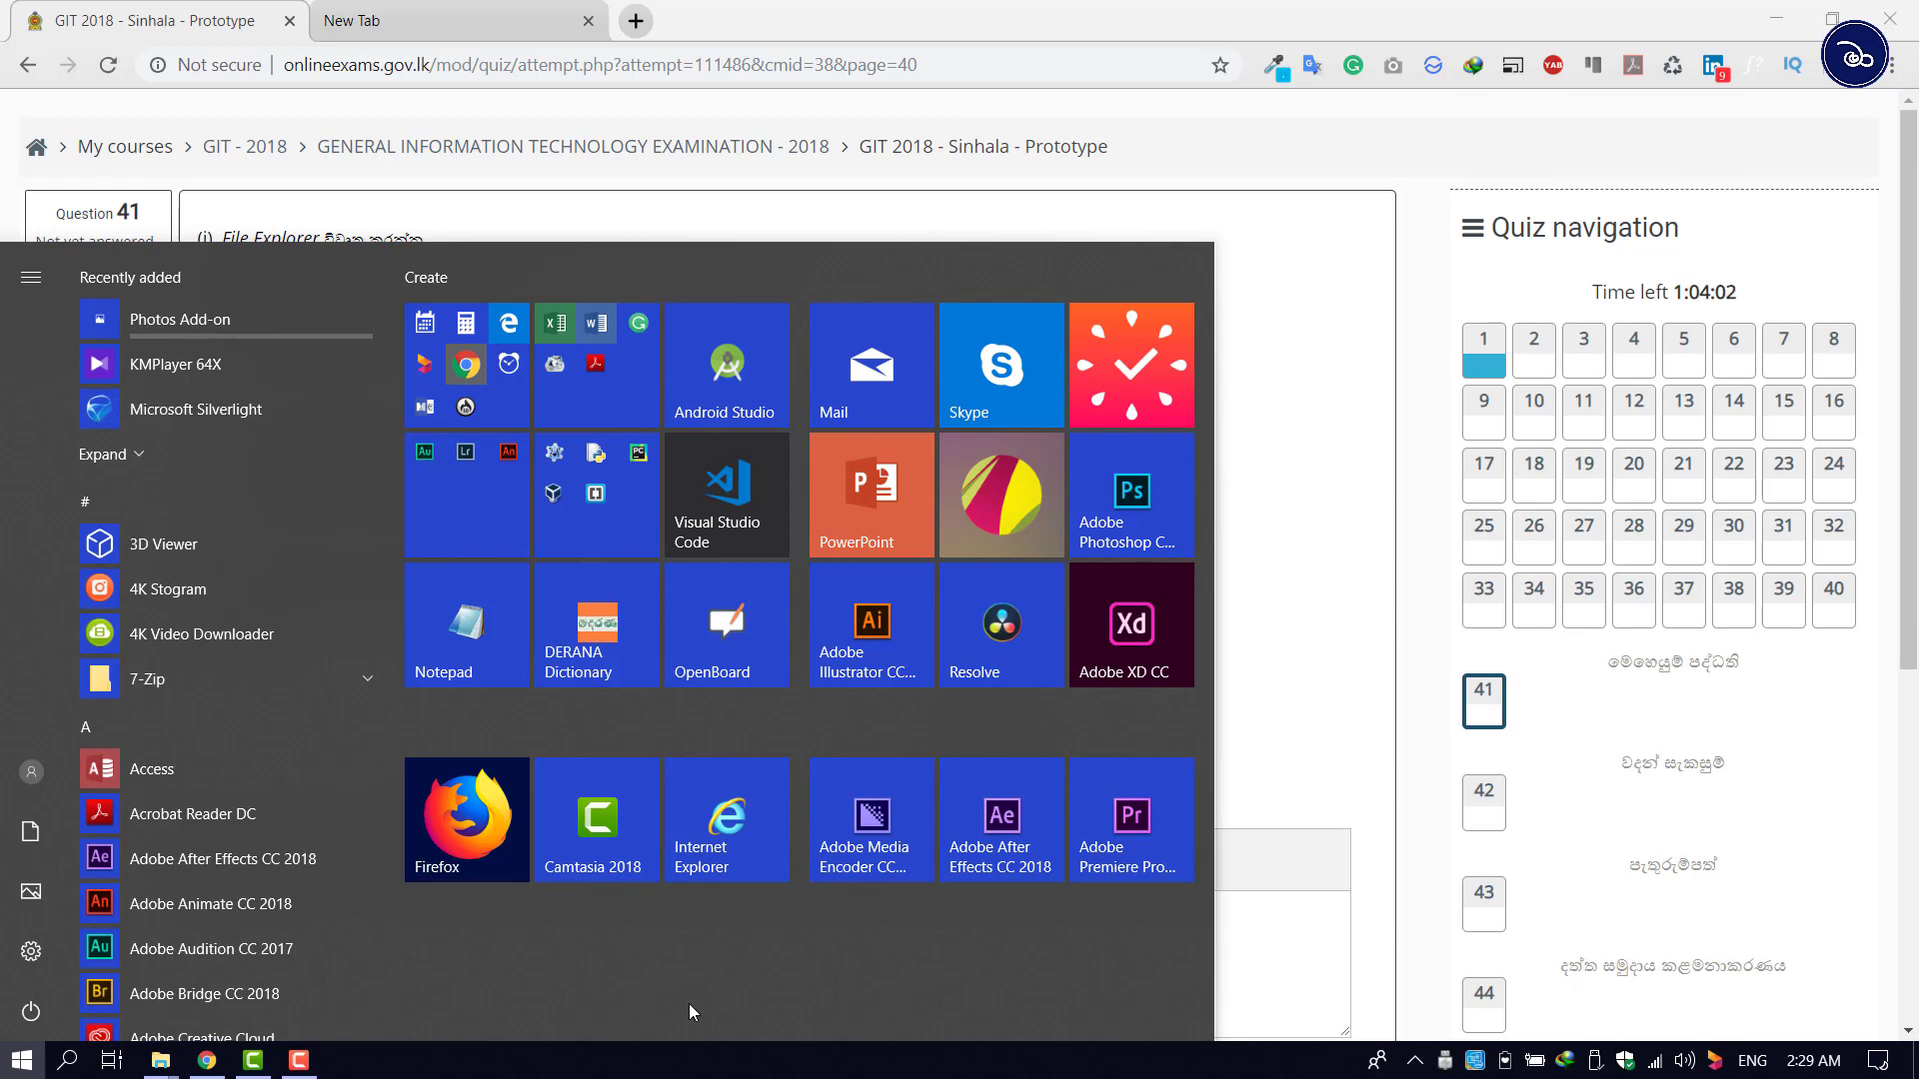
text(word)
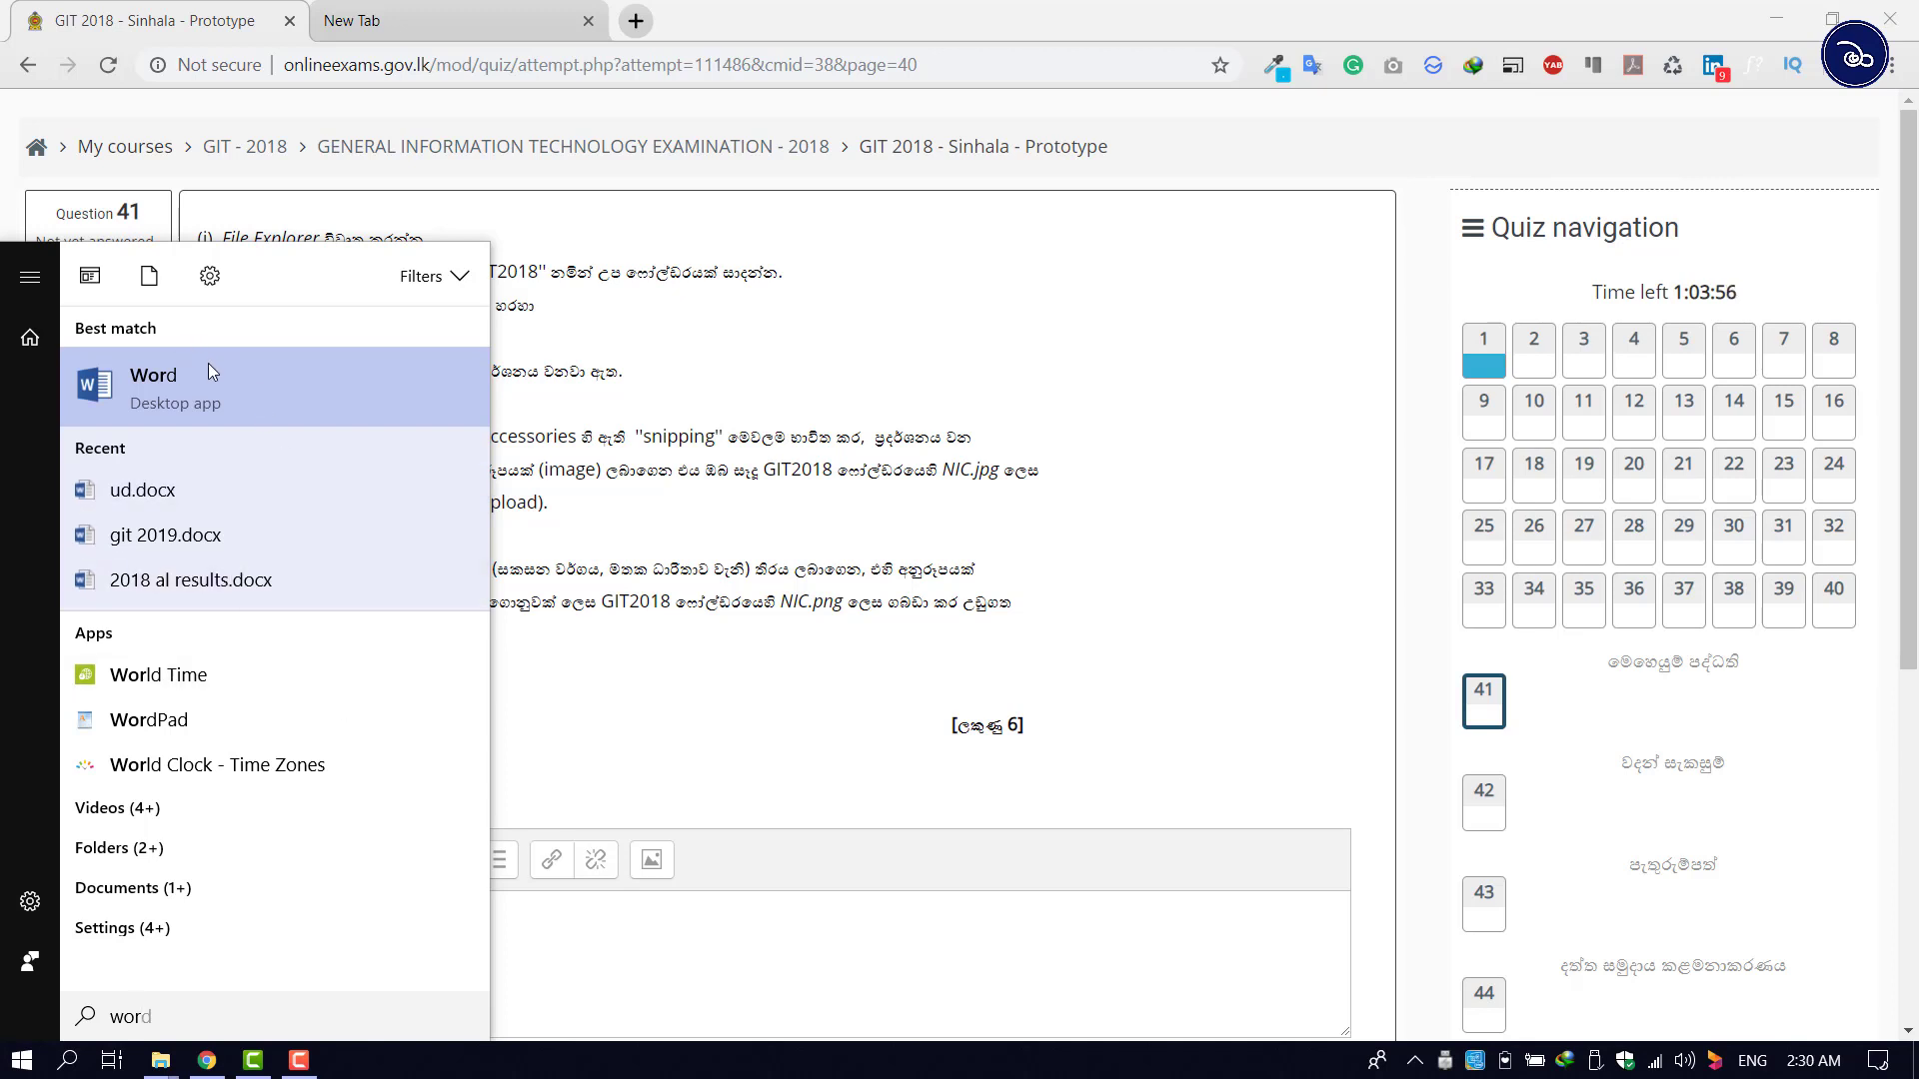
key(BackSpace)
key(BackSpace)
key(BackSpace)
key(BackSpace)
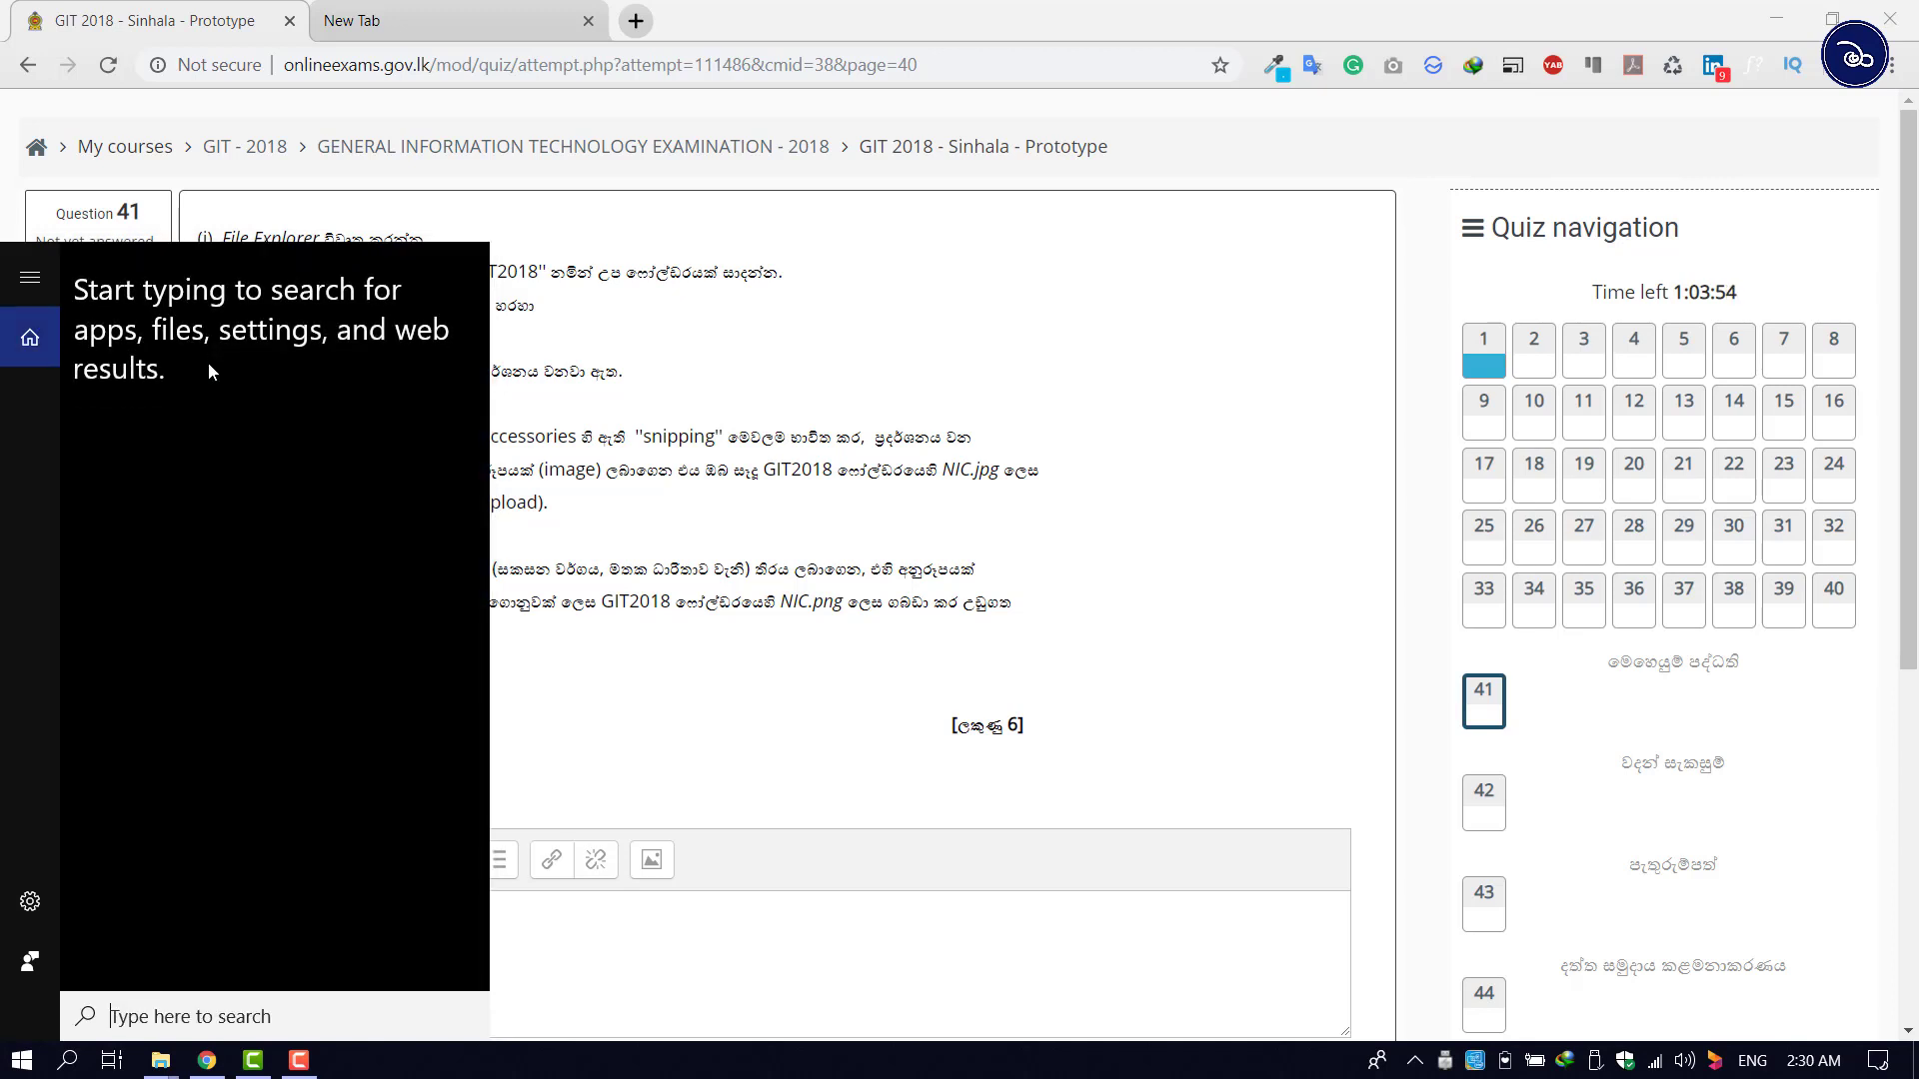
text(ex)
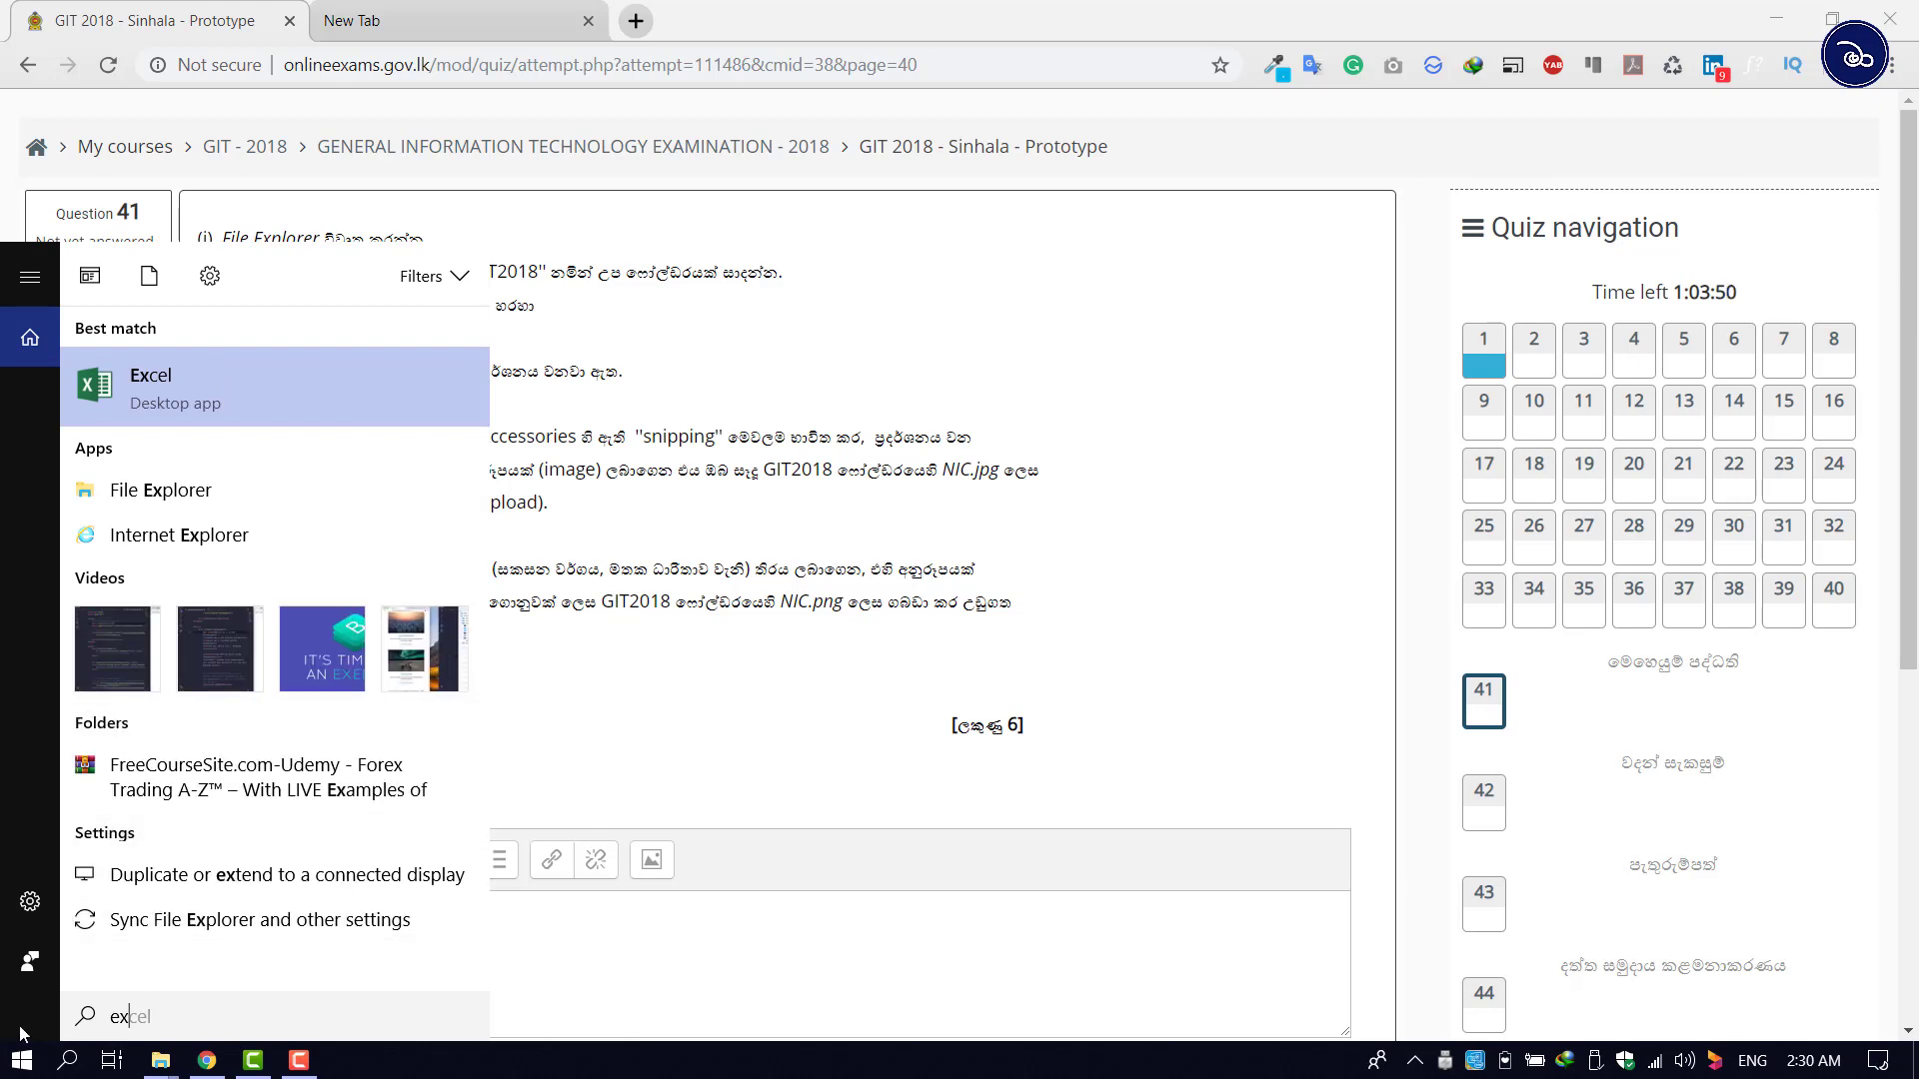
click(22, 1059)
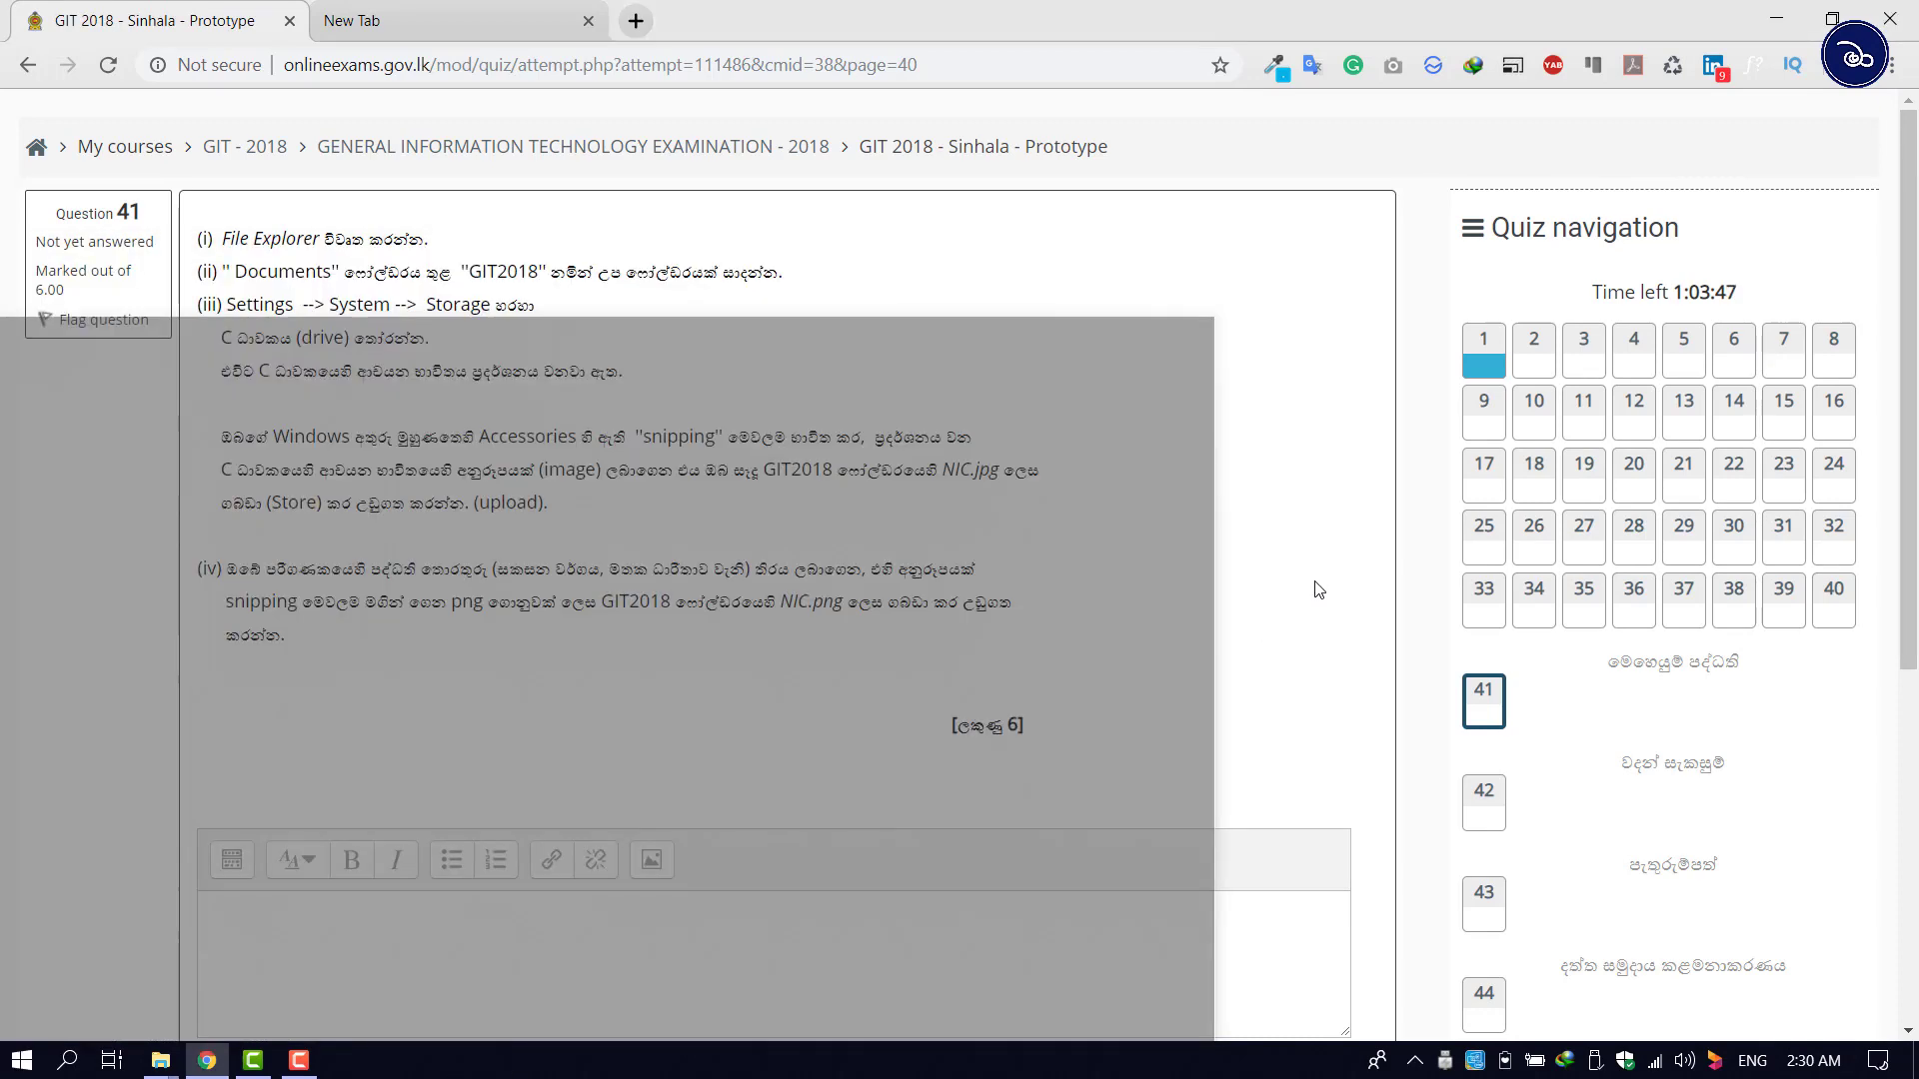
click(1315, 586)
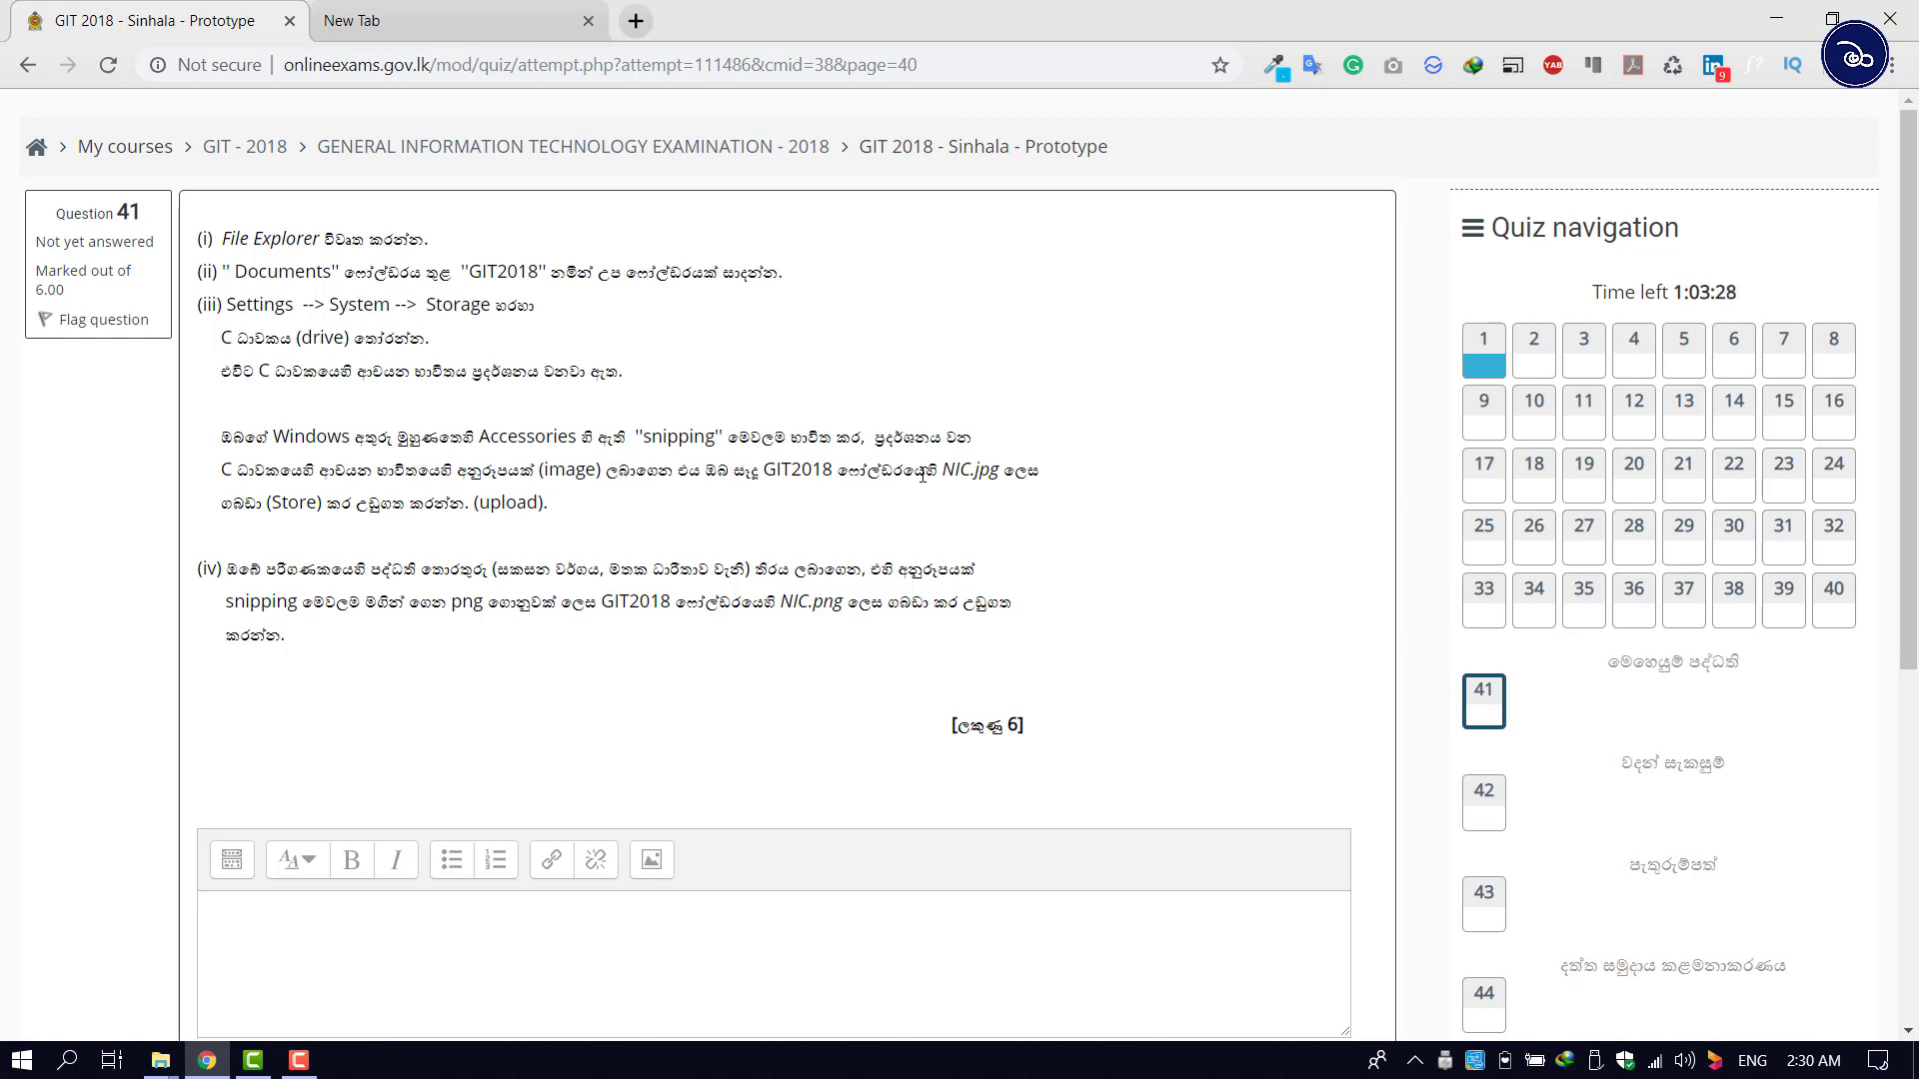
drag(942, 470, 1000, 471)
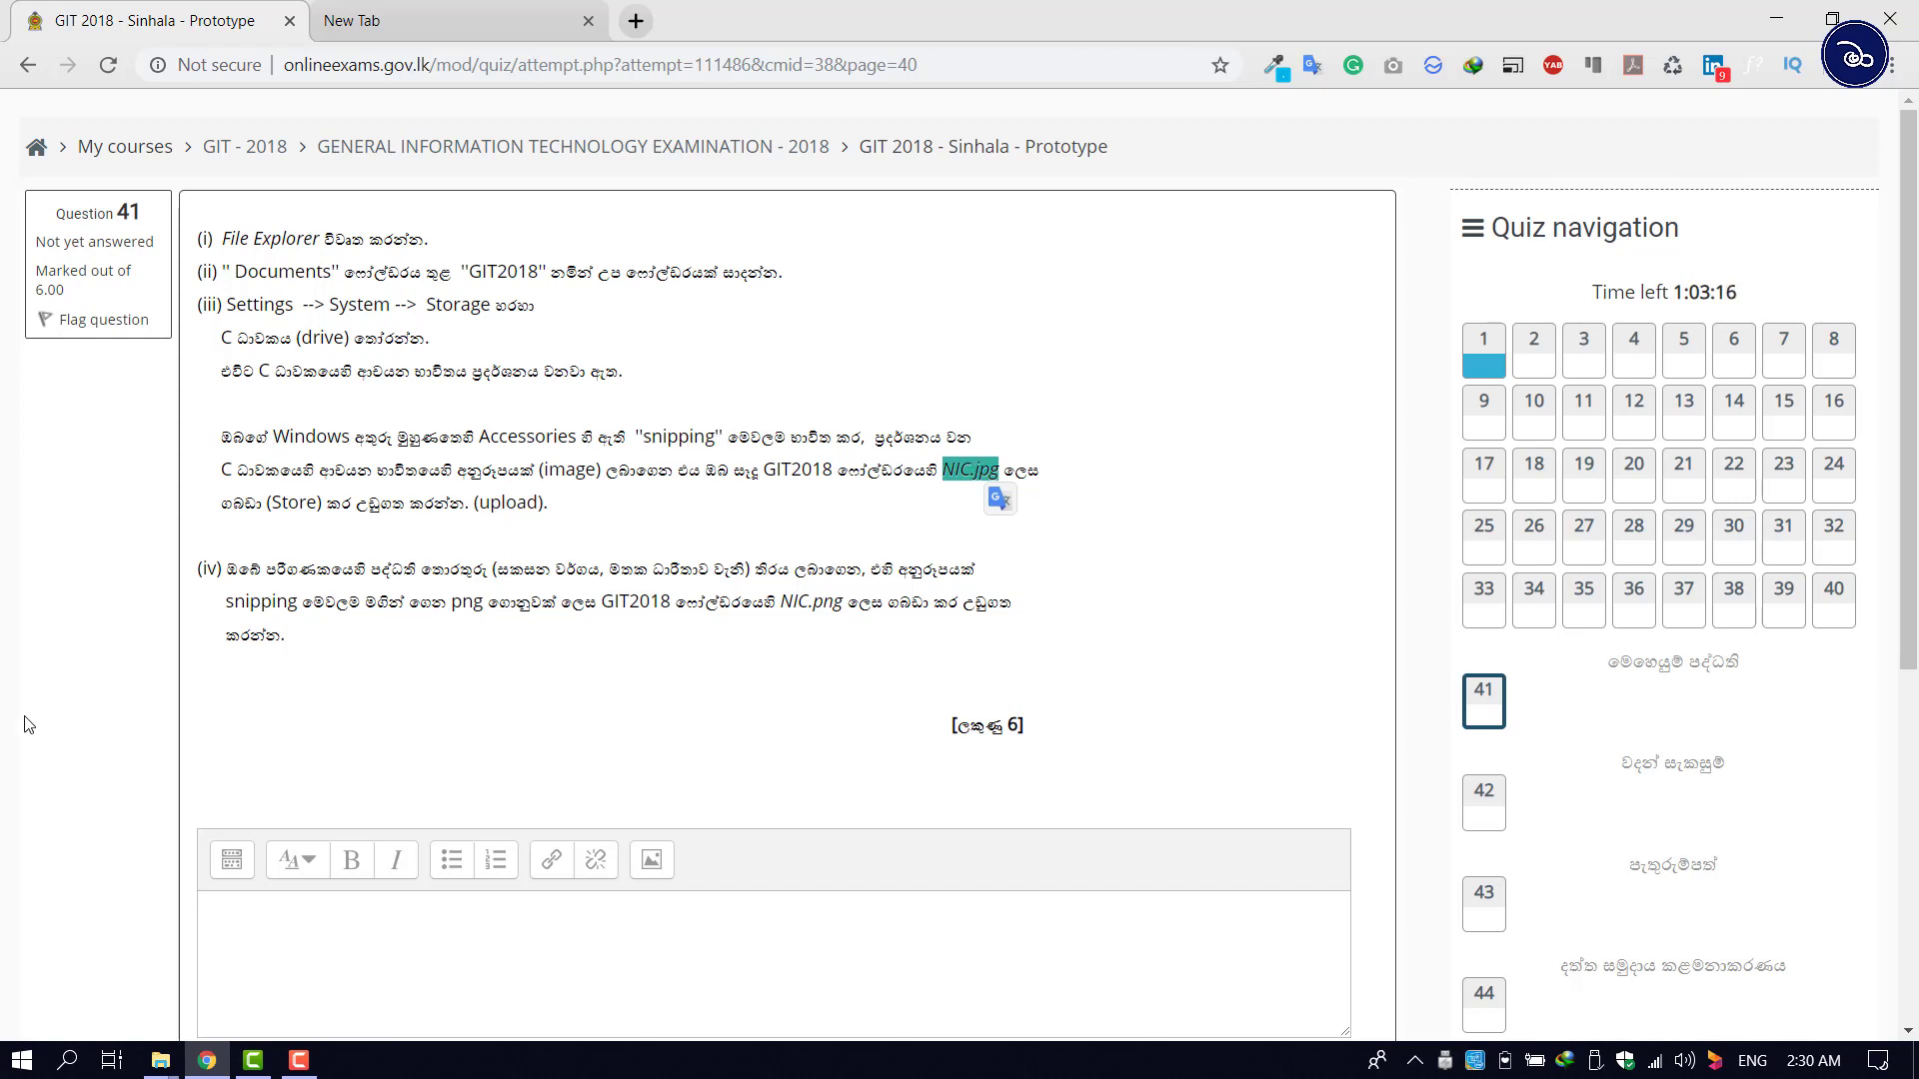
click(12, 1070)
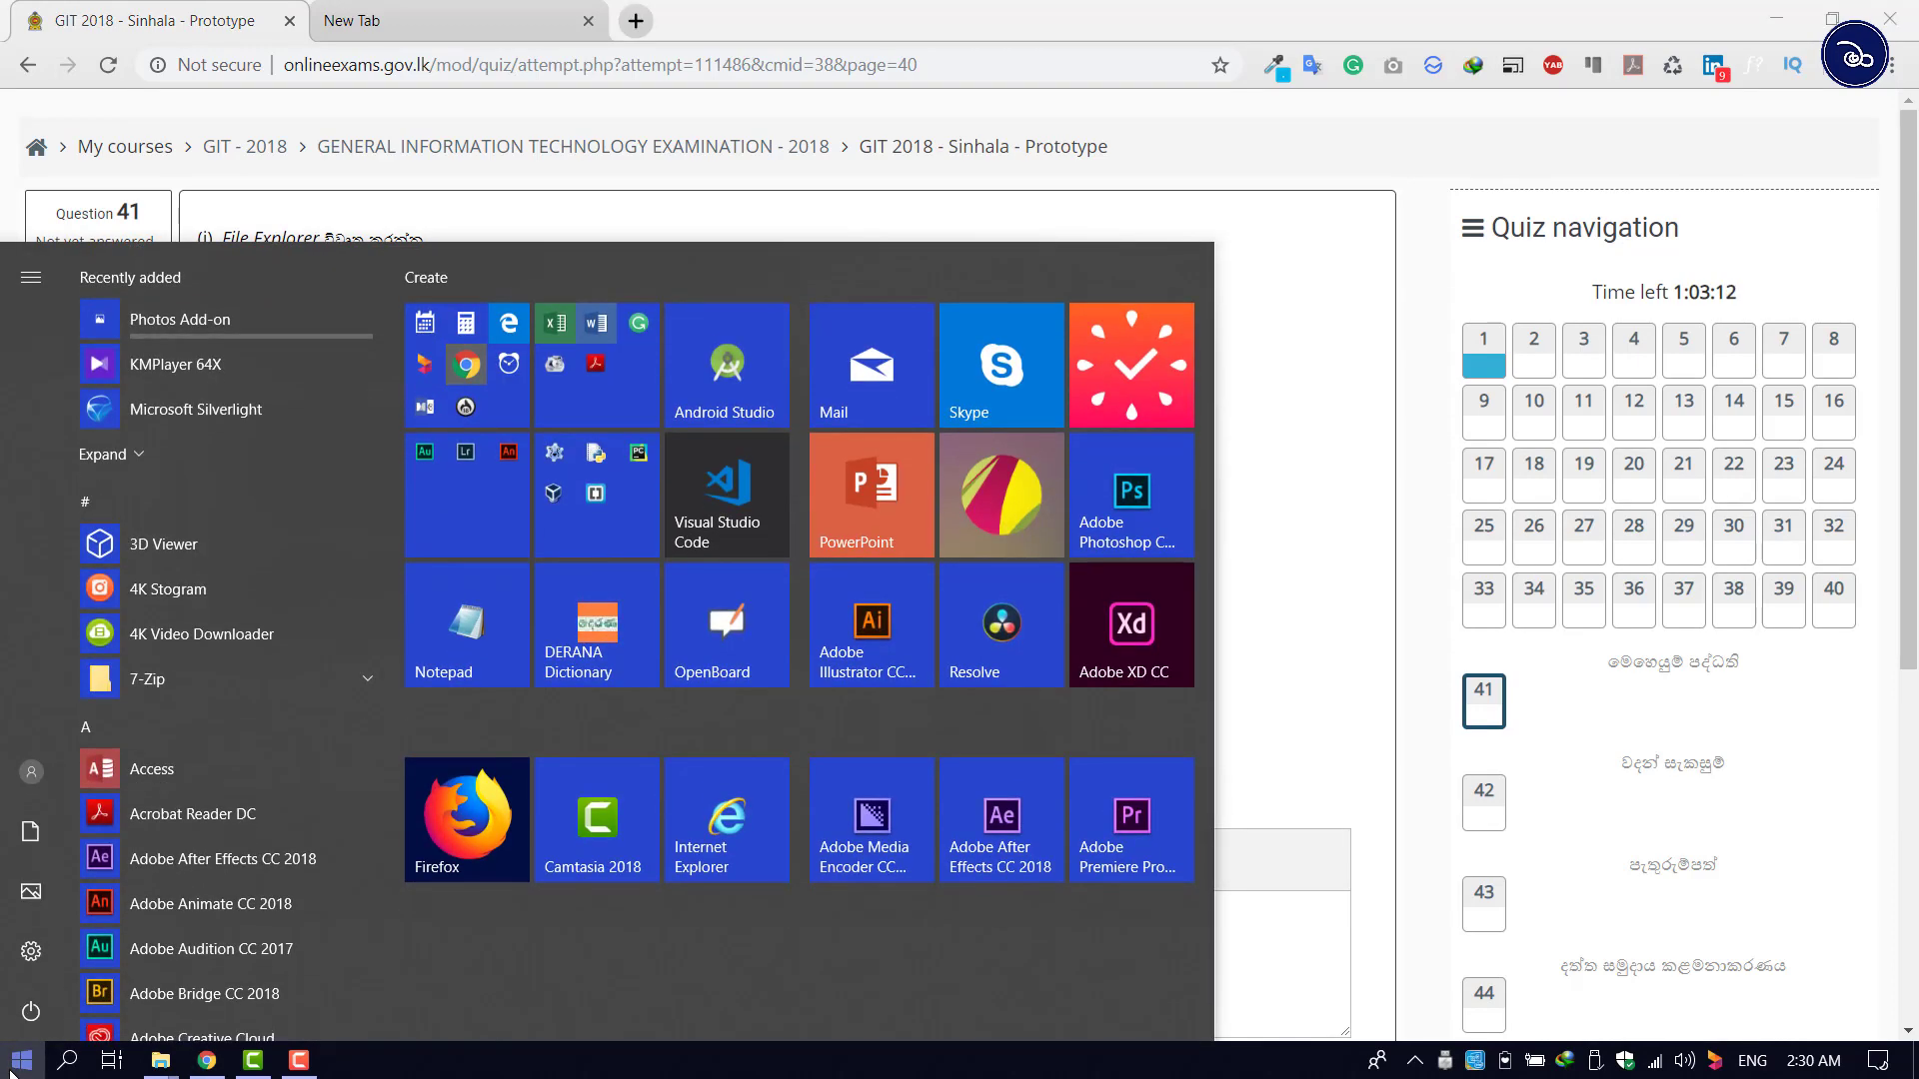
click(12, 1070)
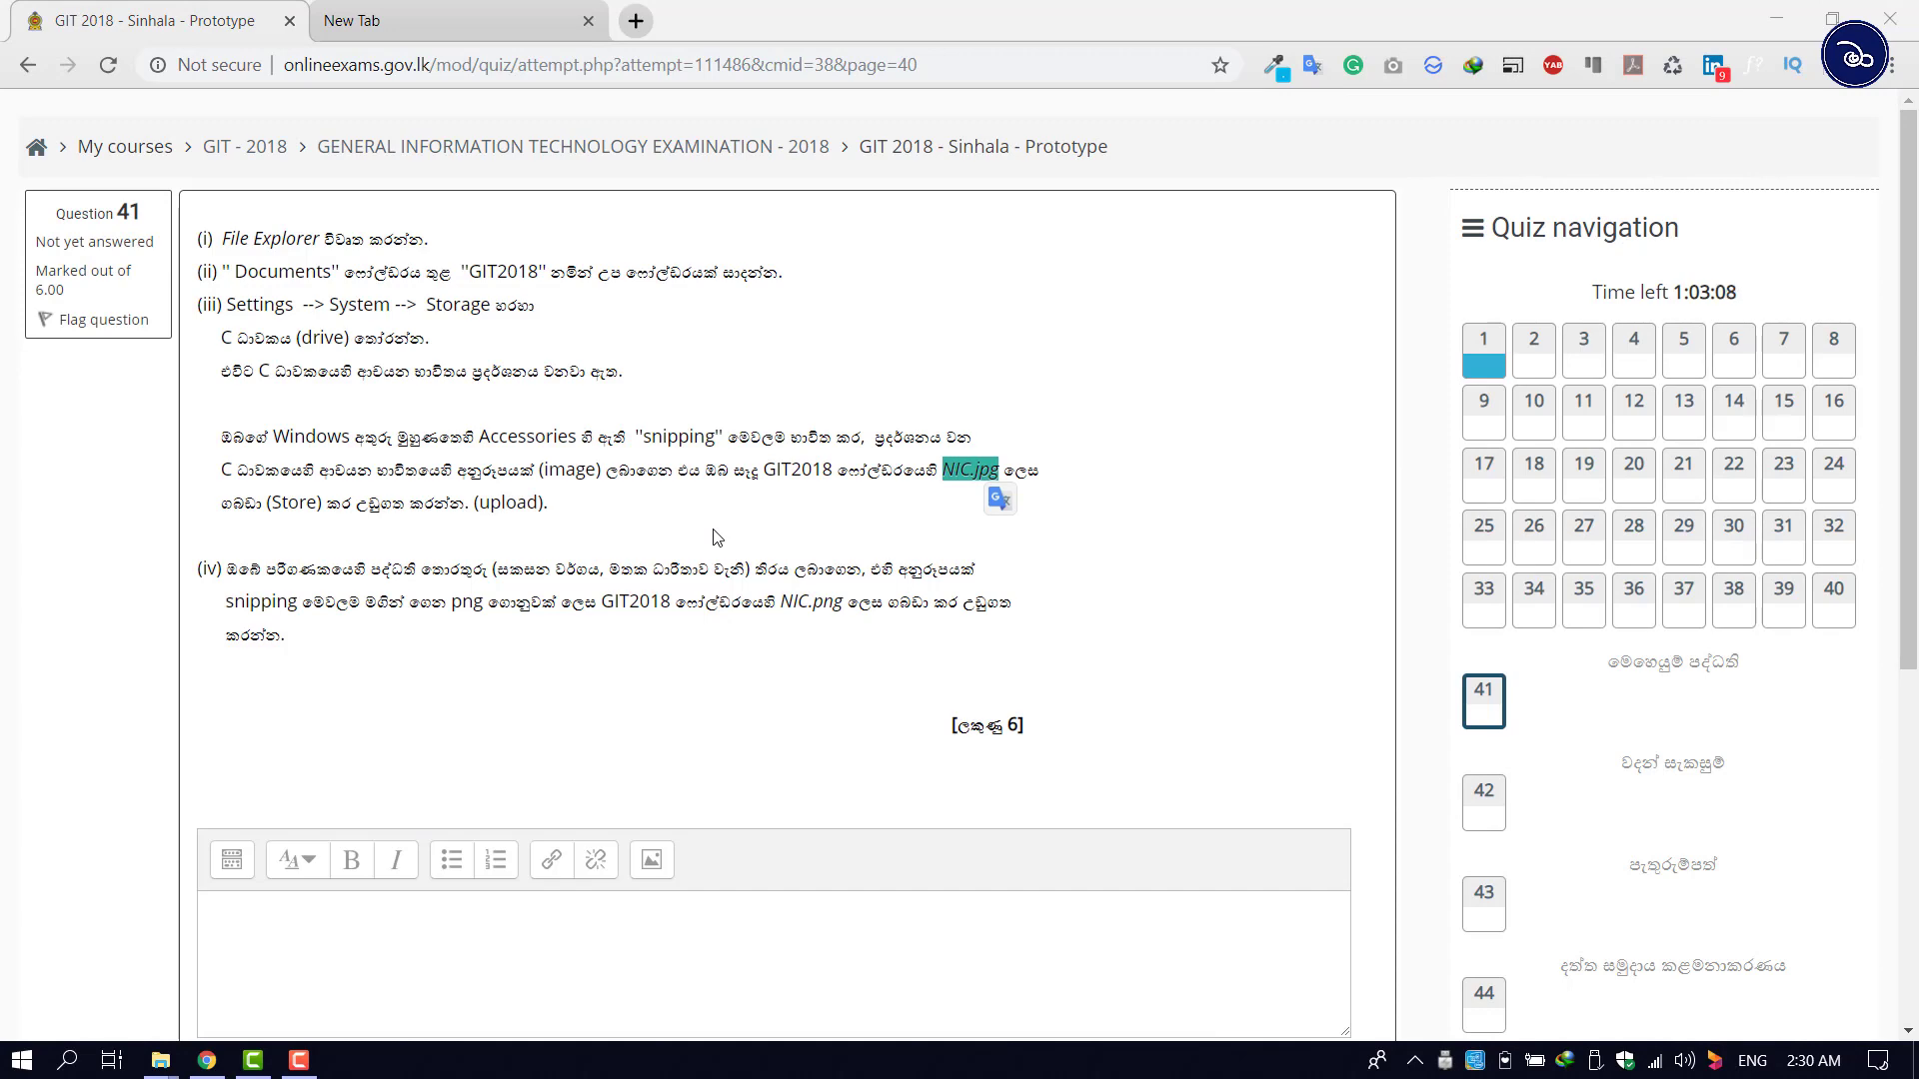
Step: Find the Snipping Tool among the installed Windows apps and launch it
key(super)
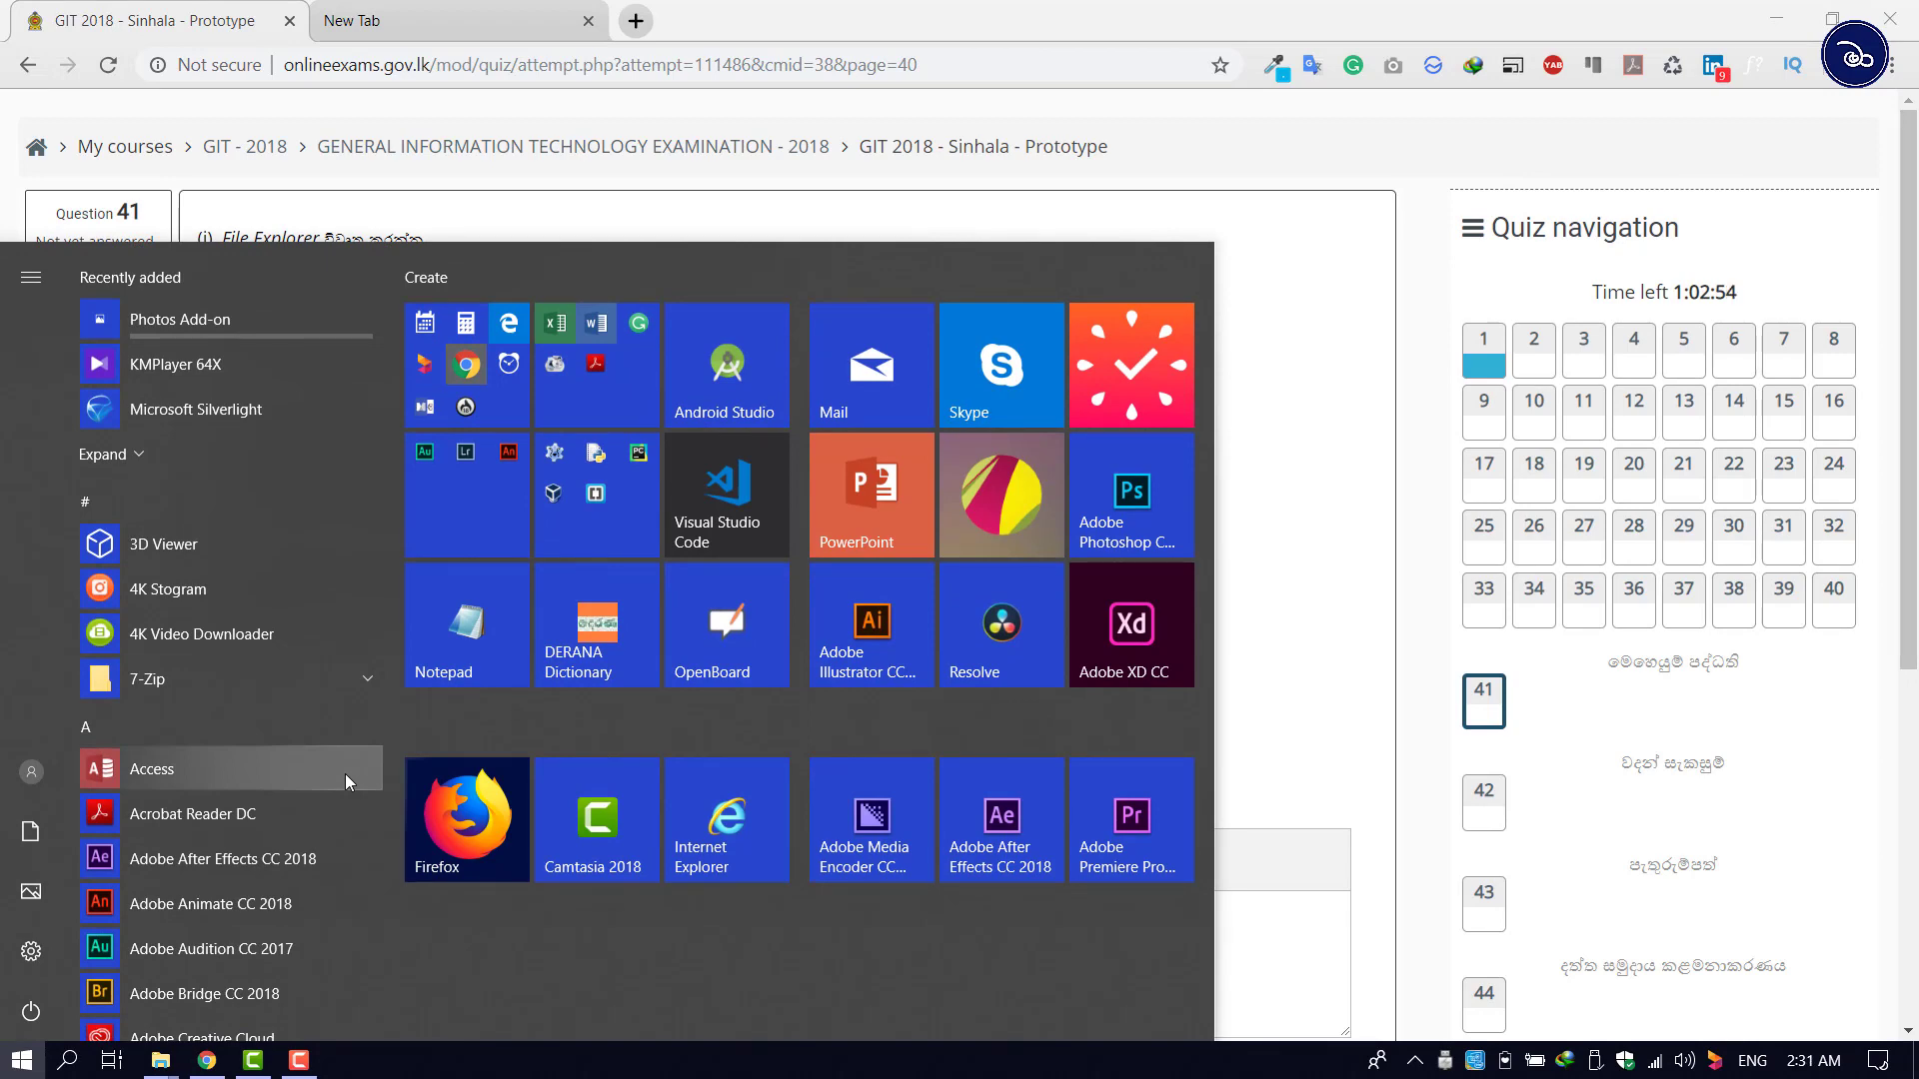
key(super)
text(sni)
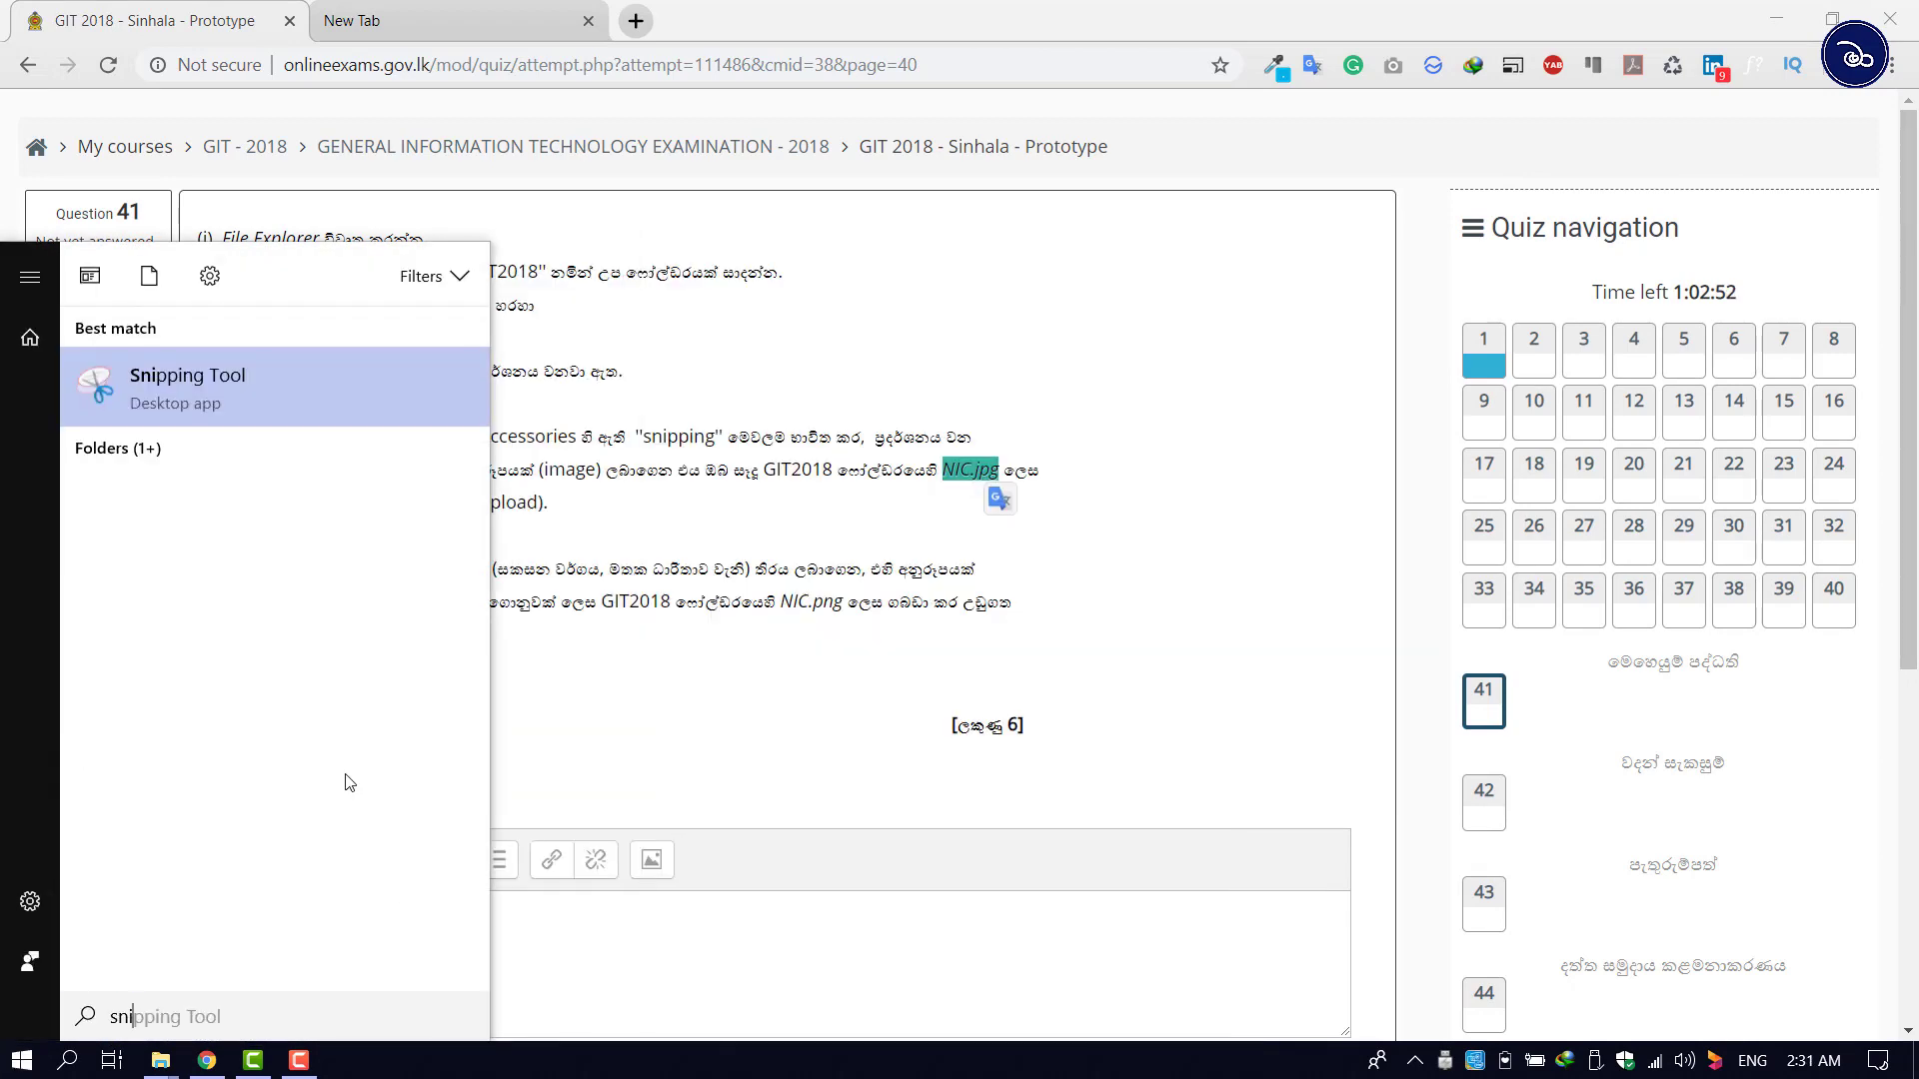
click(218, 387)
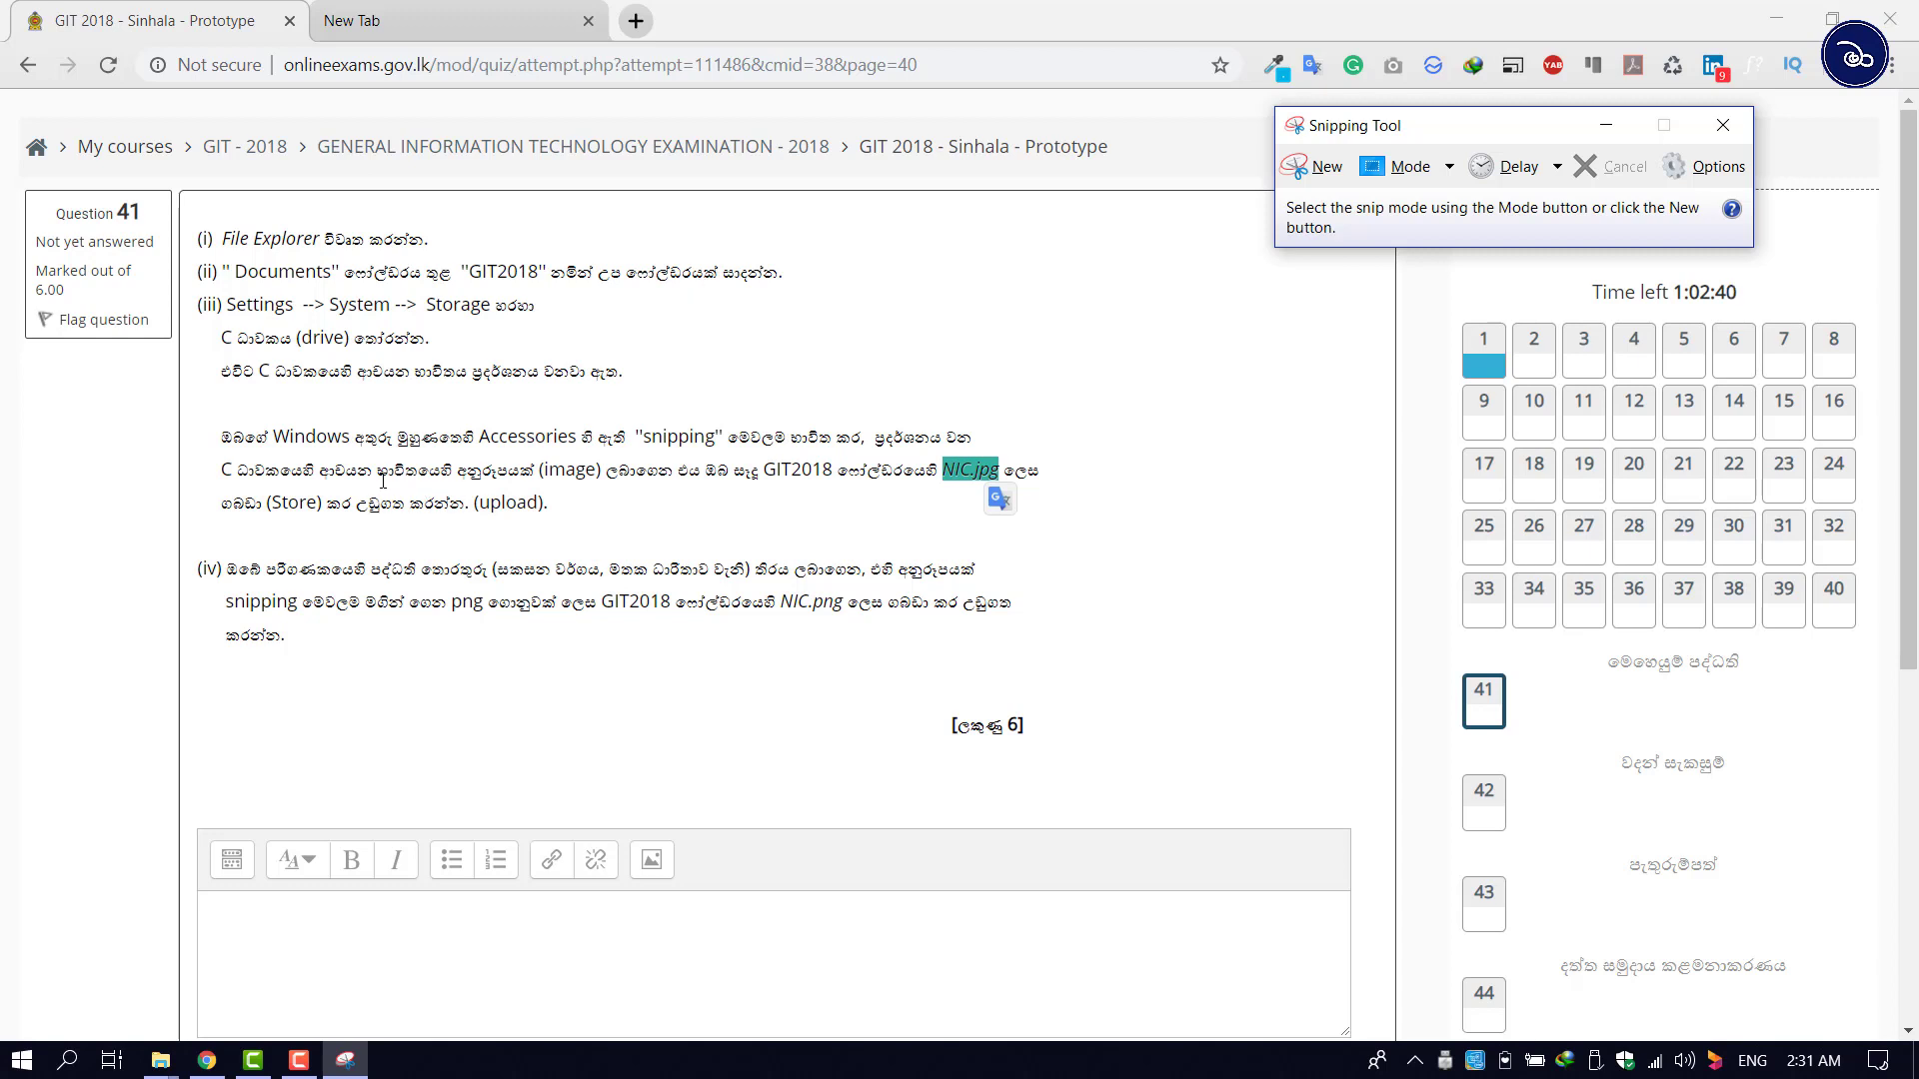
Step: Capture a new snip of the entire screen showing the question 41 page
drag(456, 474, 567, 475)
click(344, 1060)
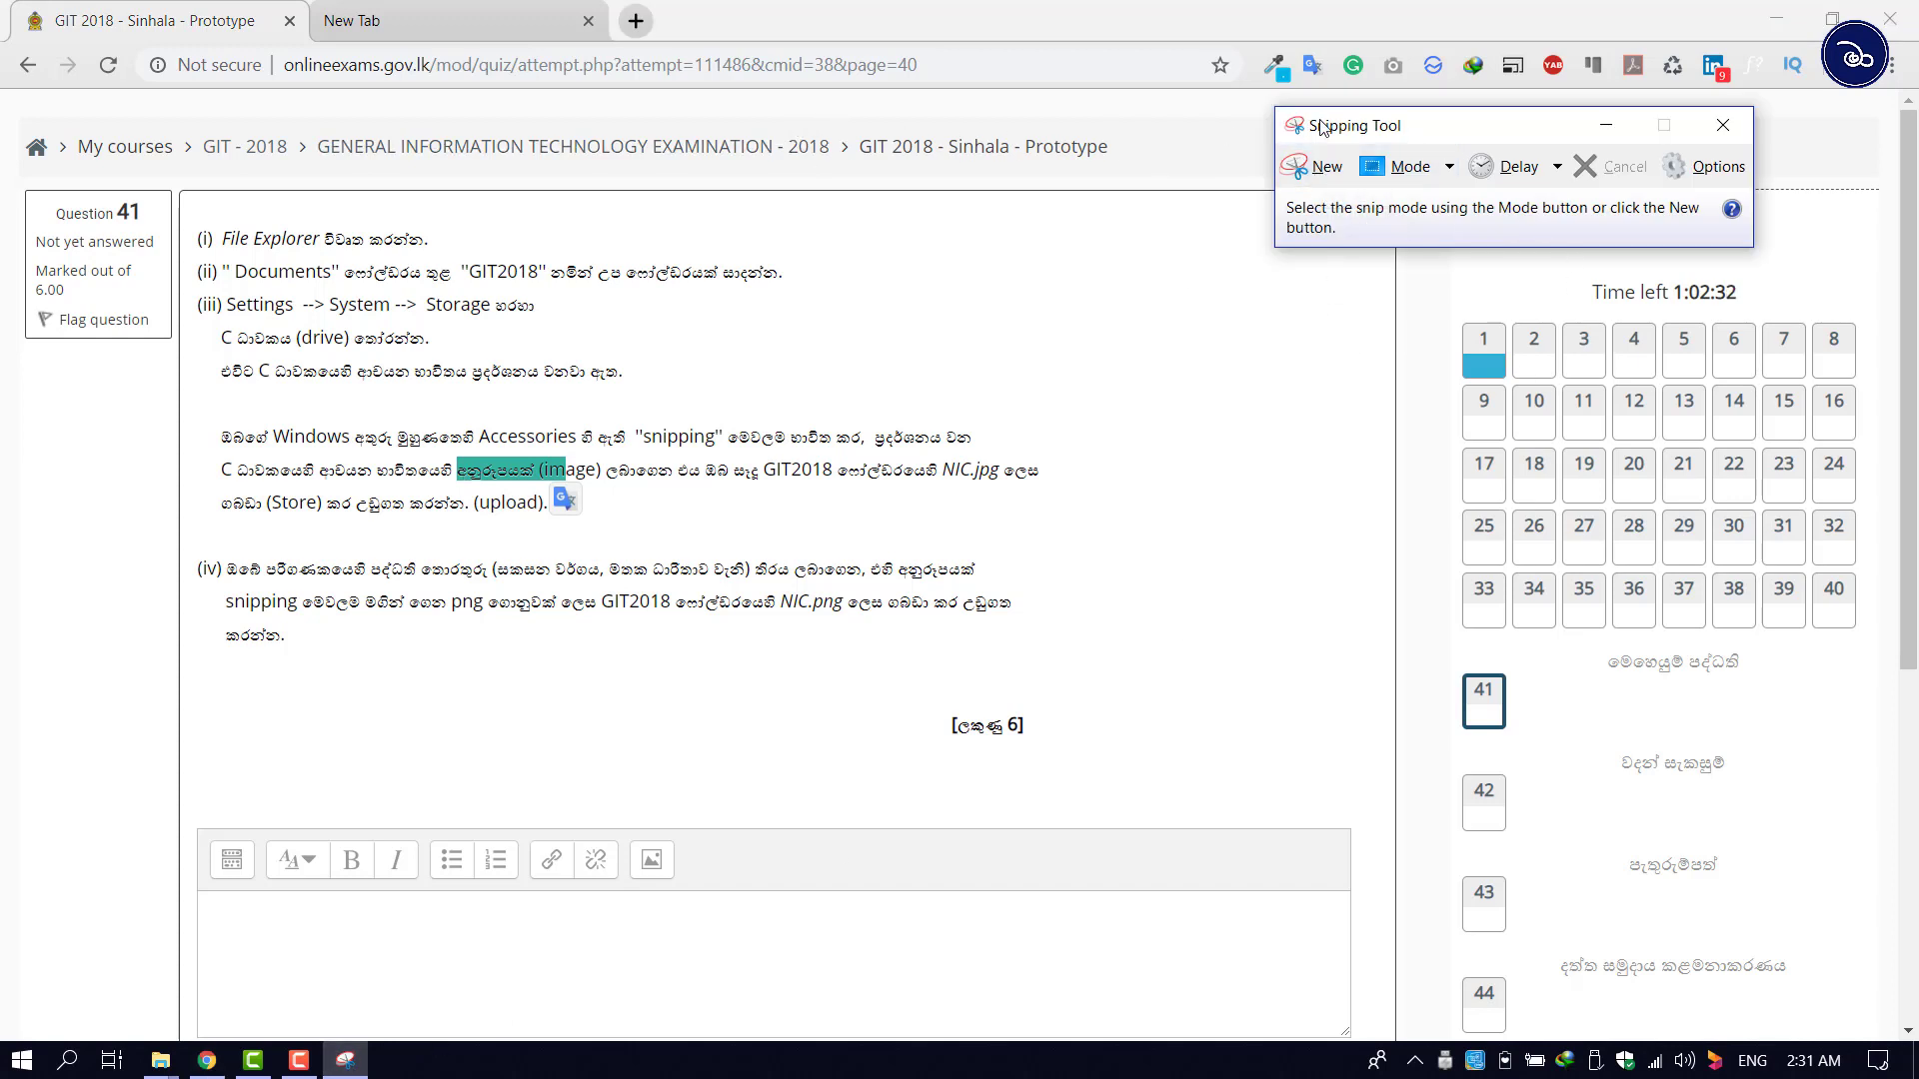
drag(1333, 128, 1279, 244)
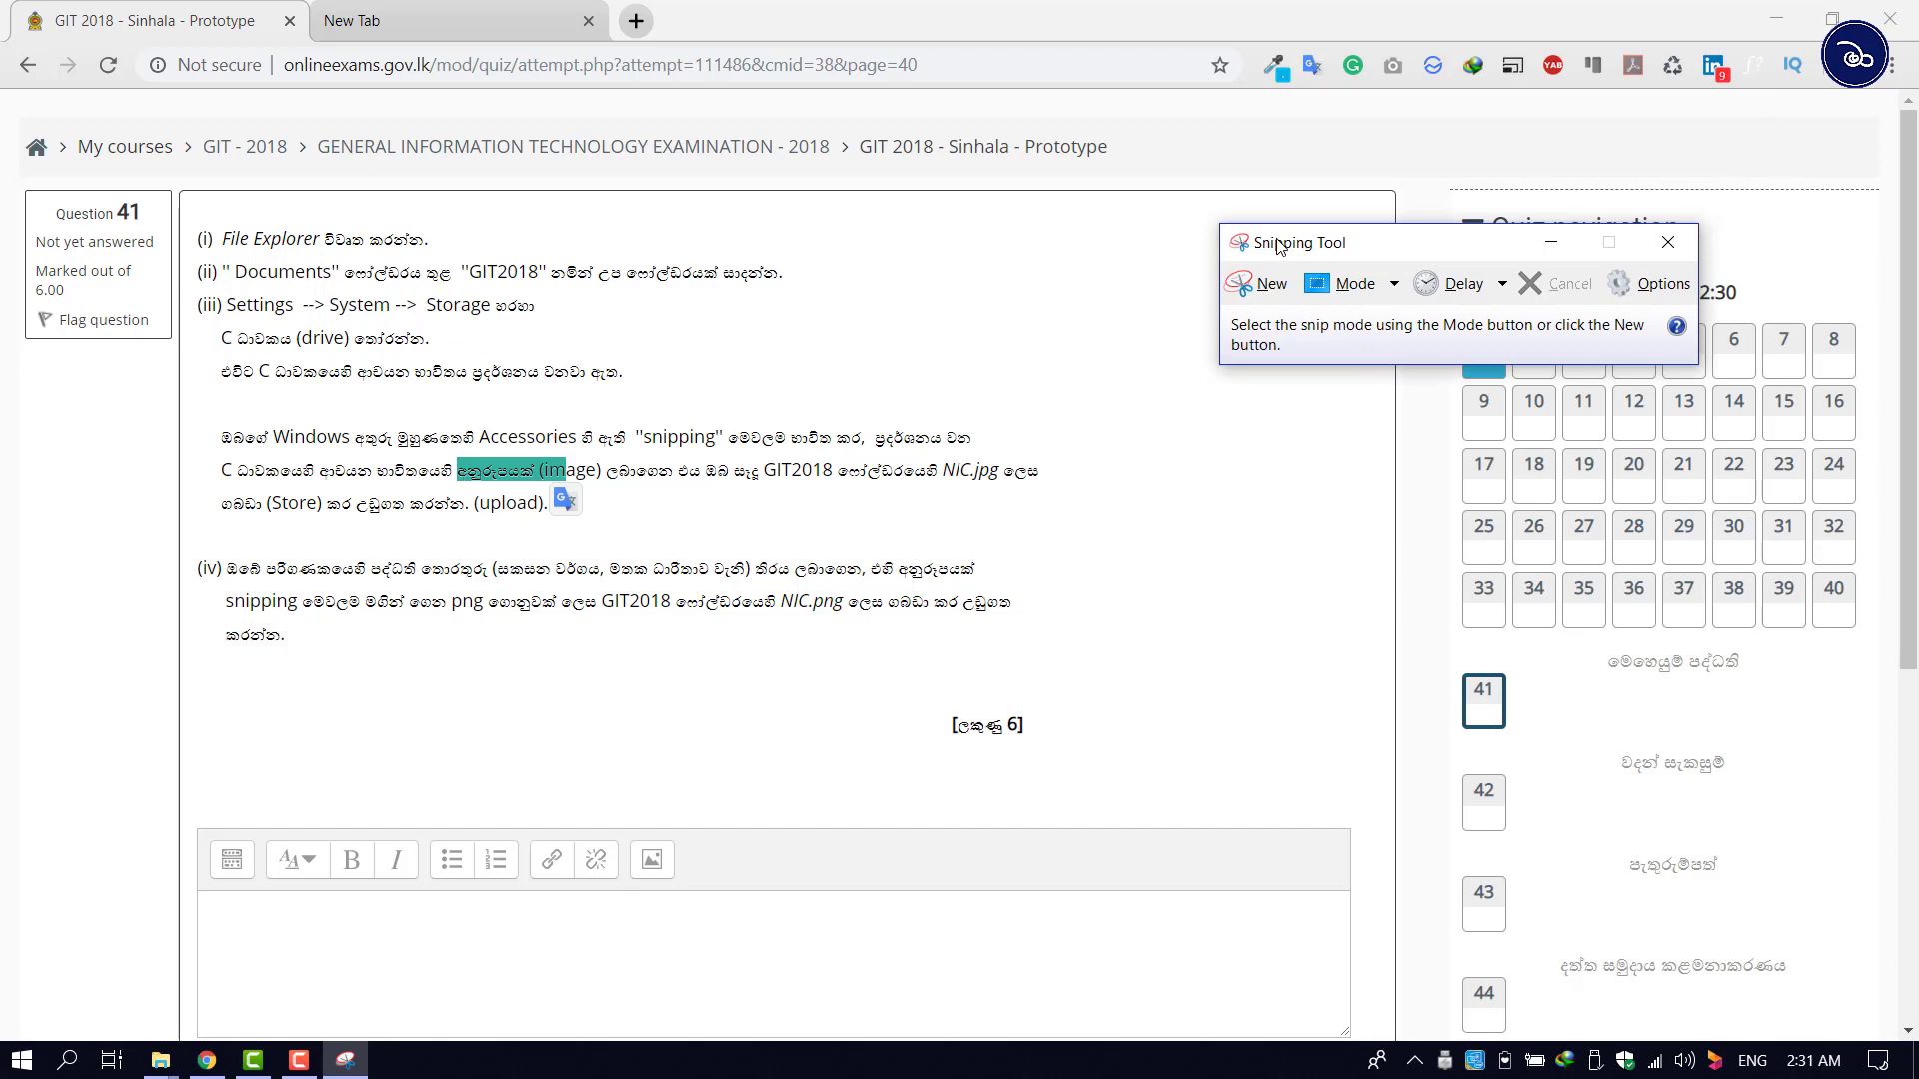
click(1266, 288)
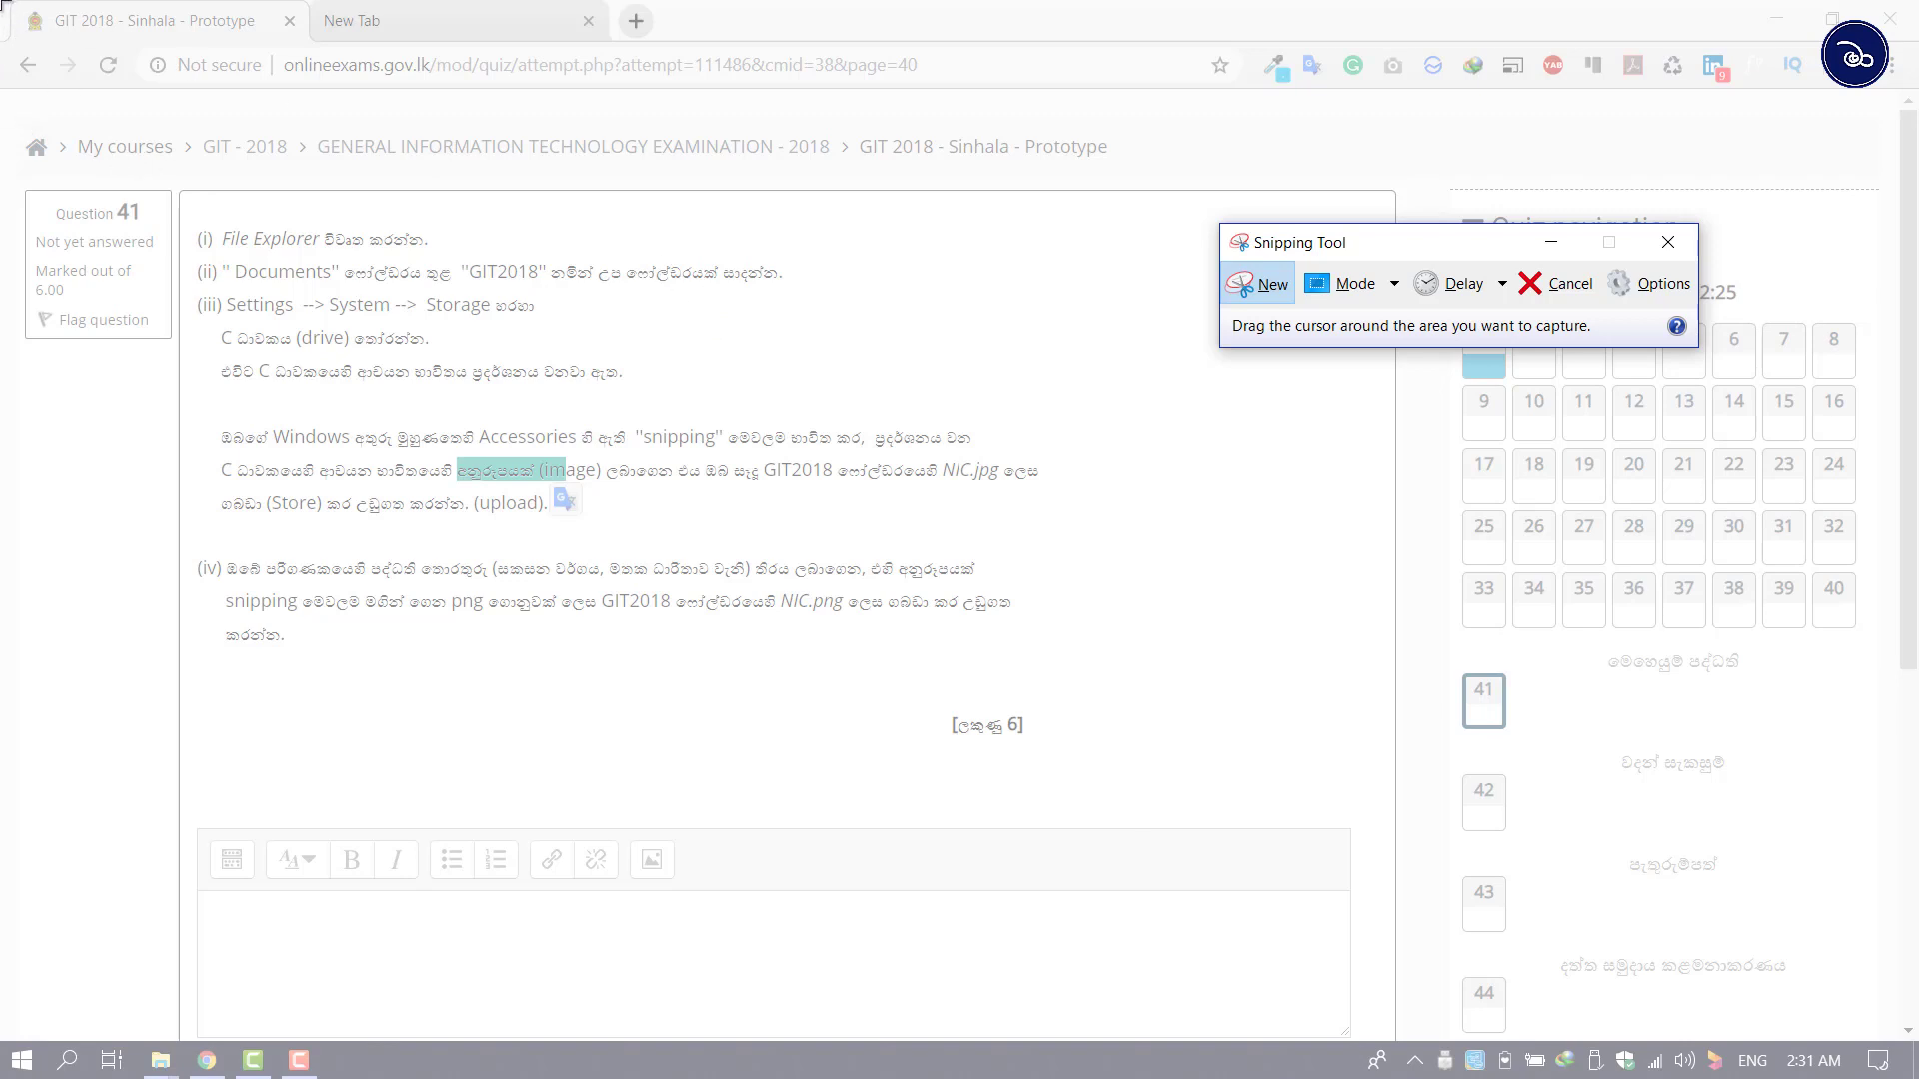
drag(2, 2, 1917, 1078)
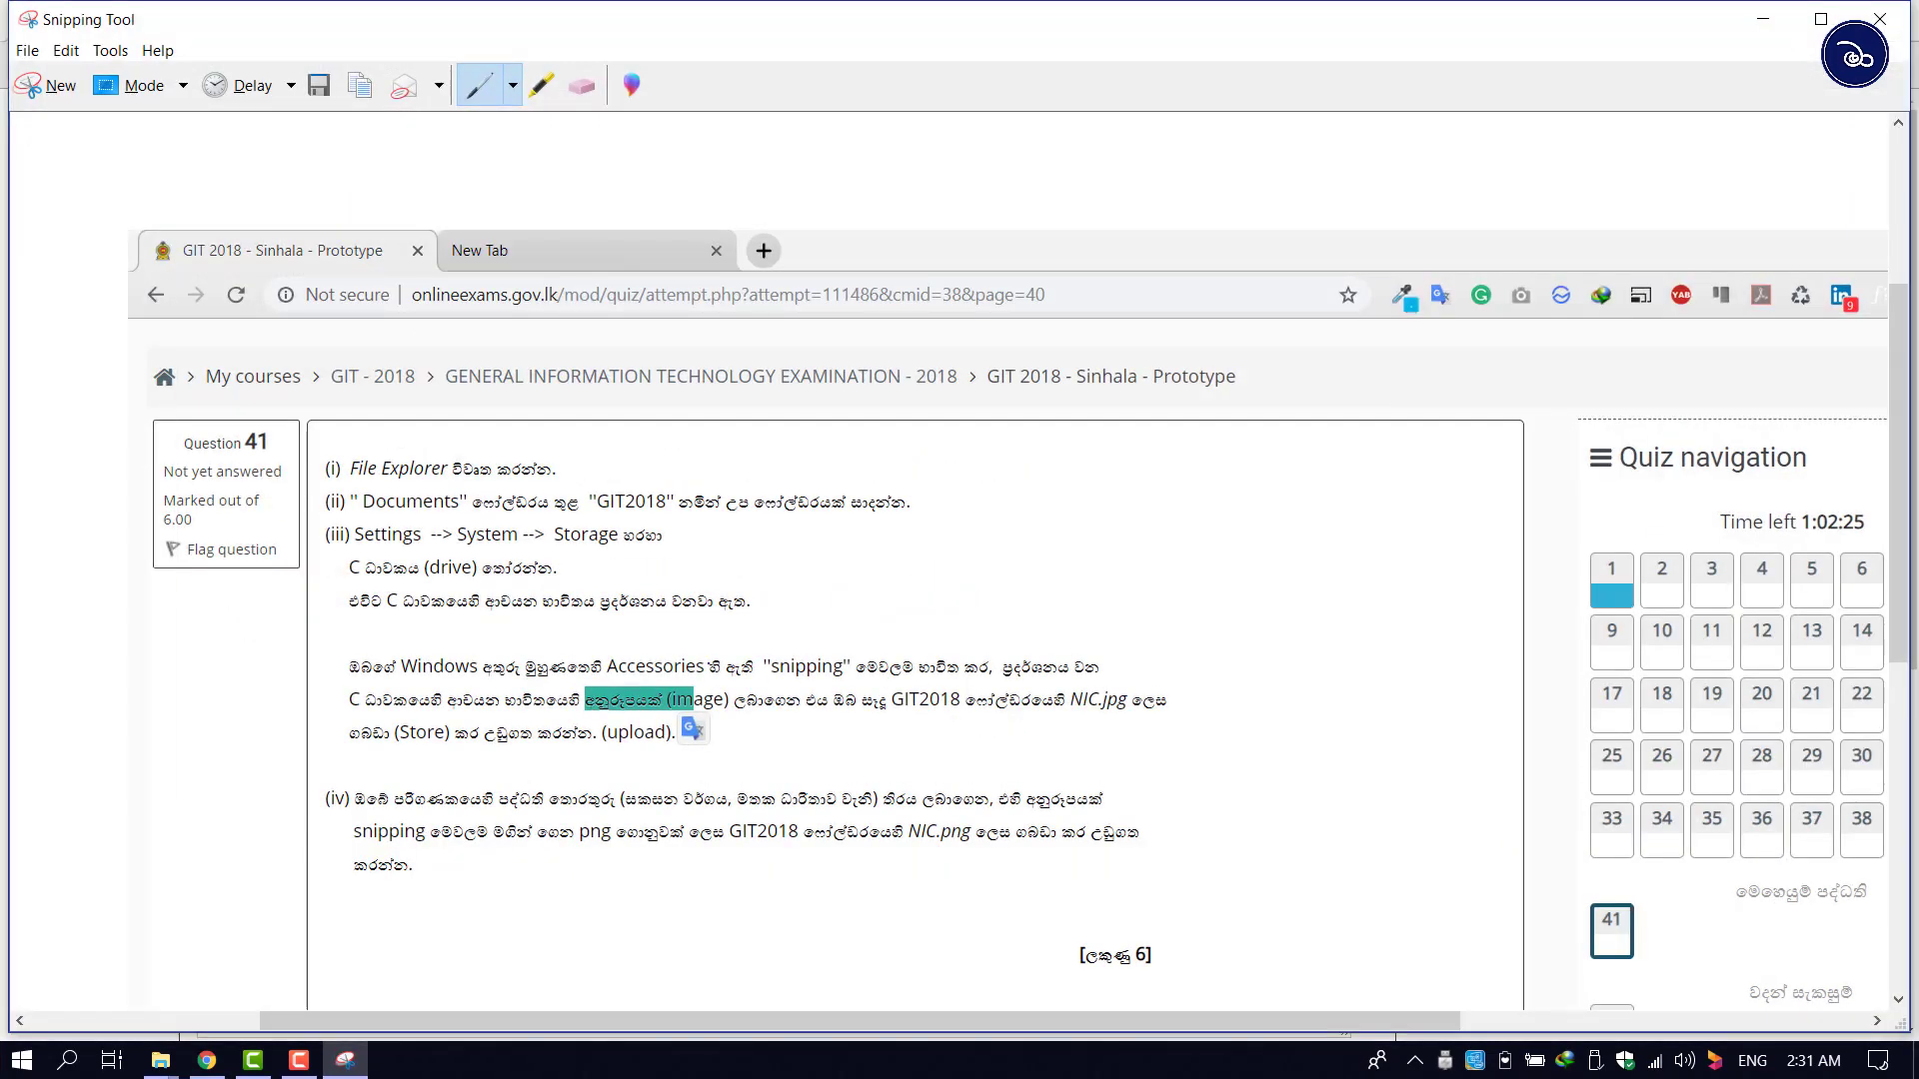
scroll(960, 559, down, 5)
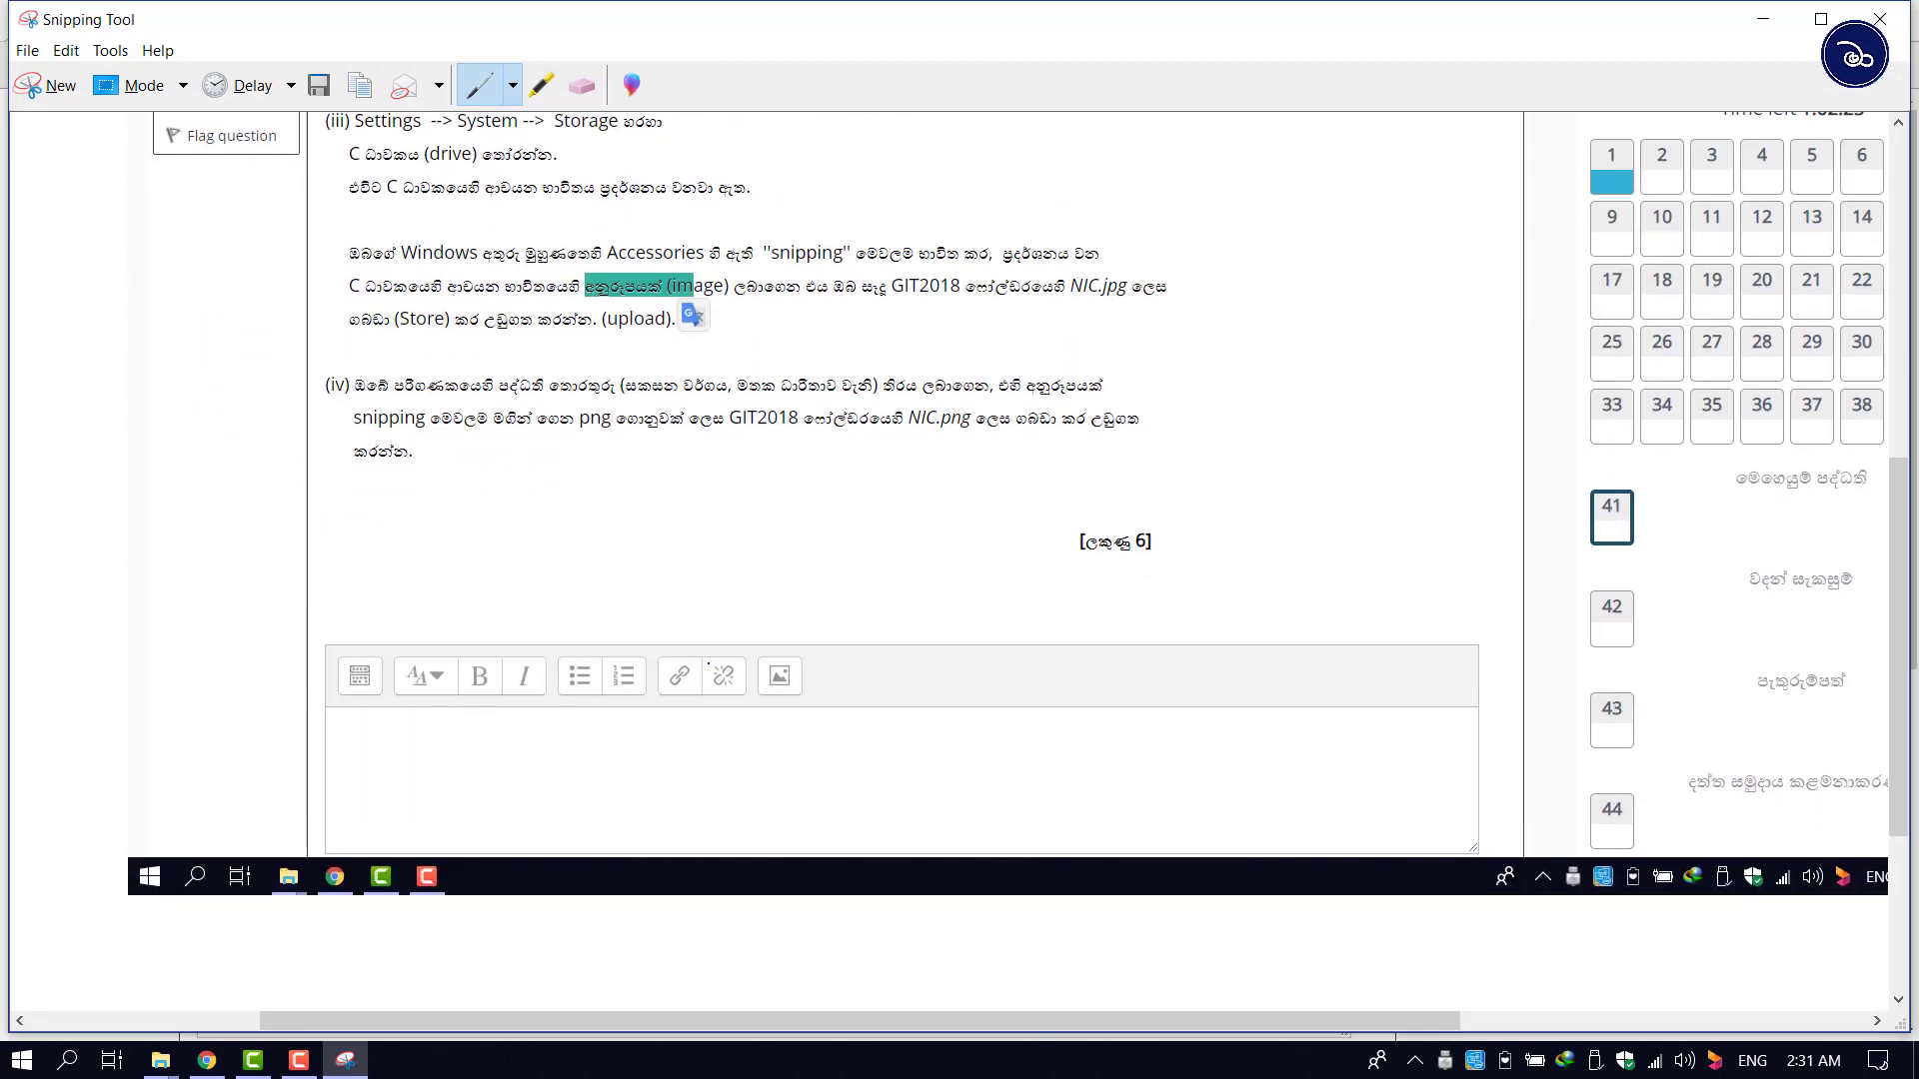
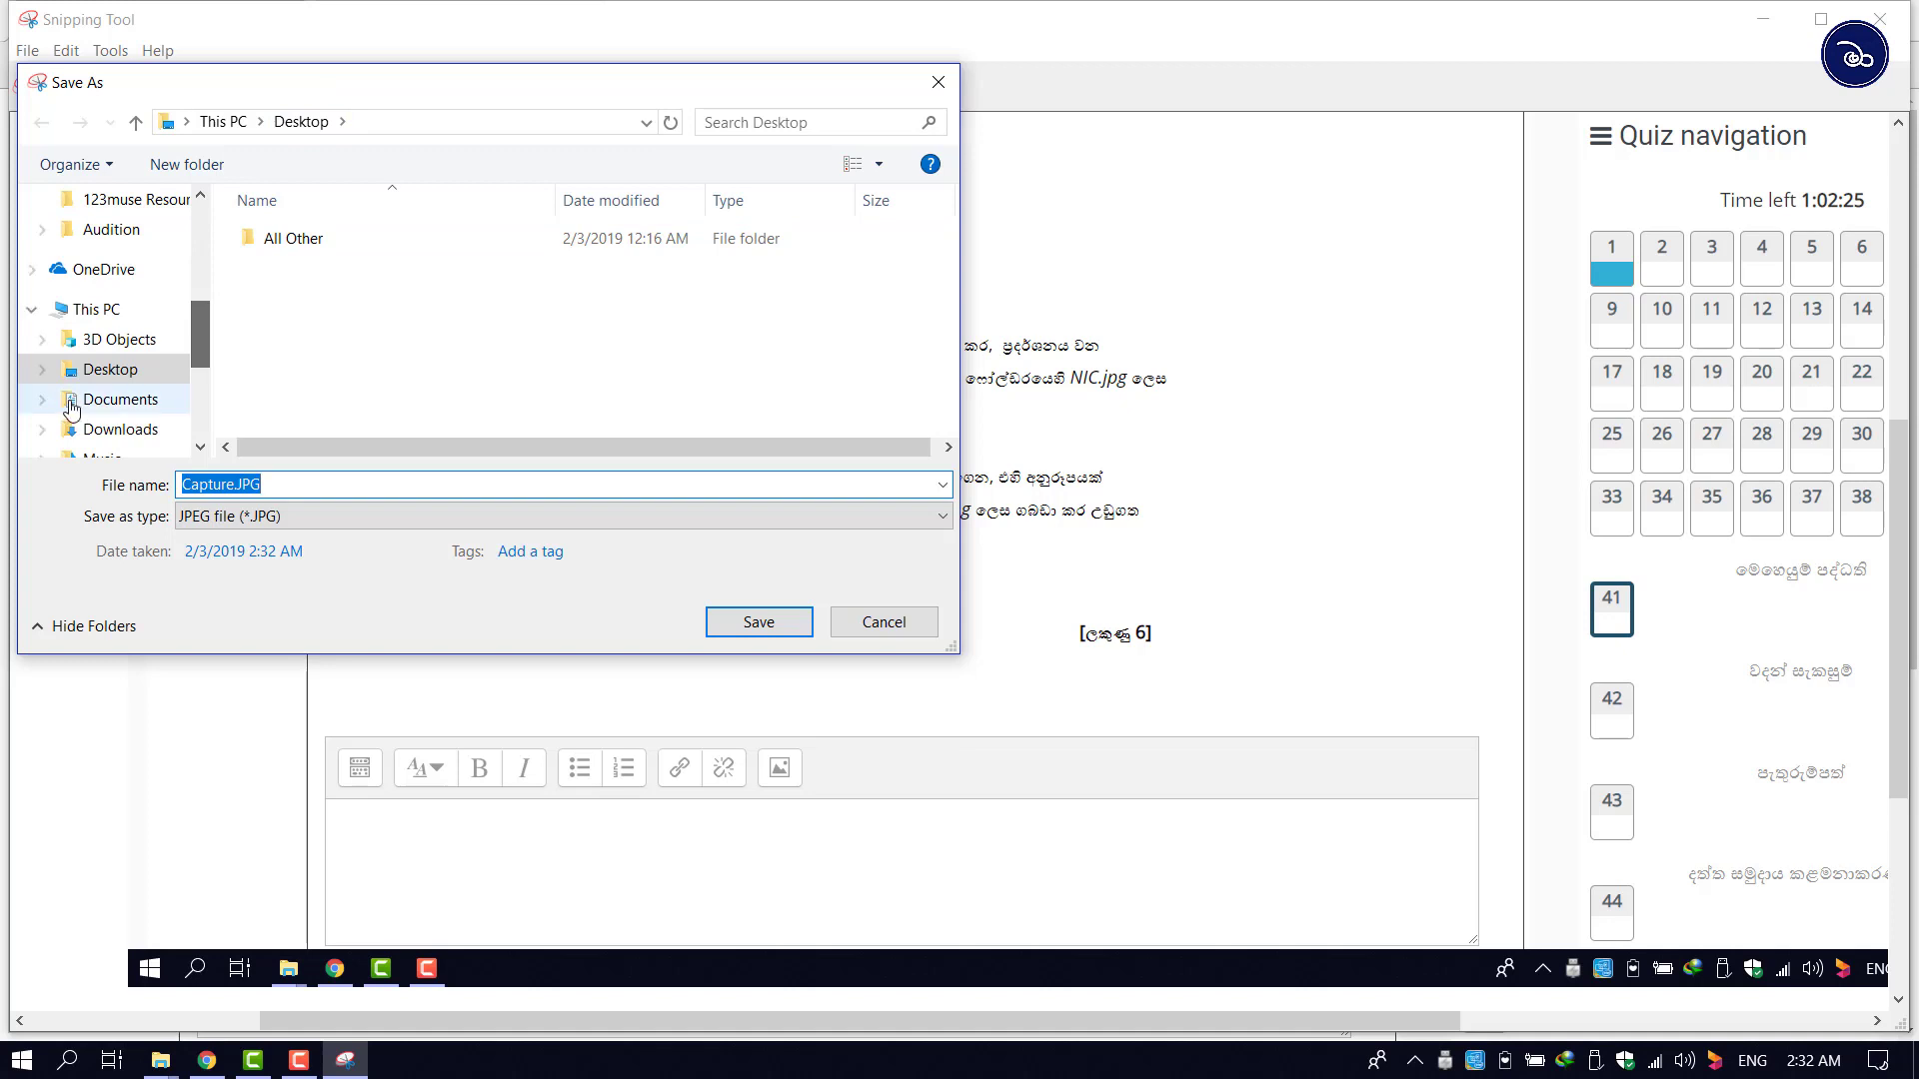
Step: Choose the Desktop as the save location and name the snip screenshot1
click(73, 371)
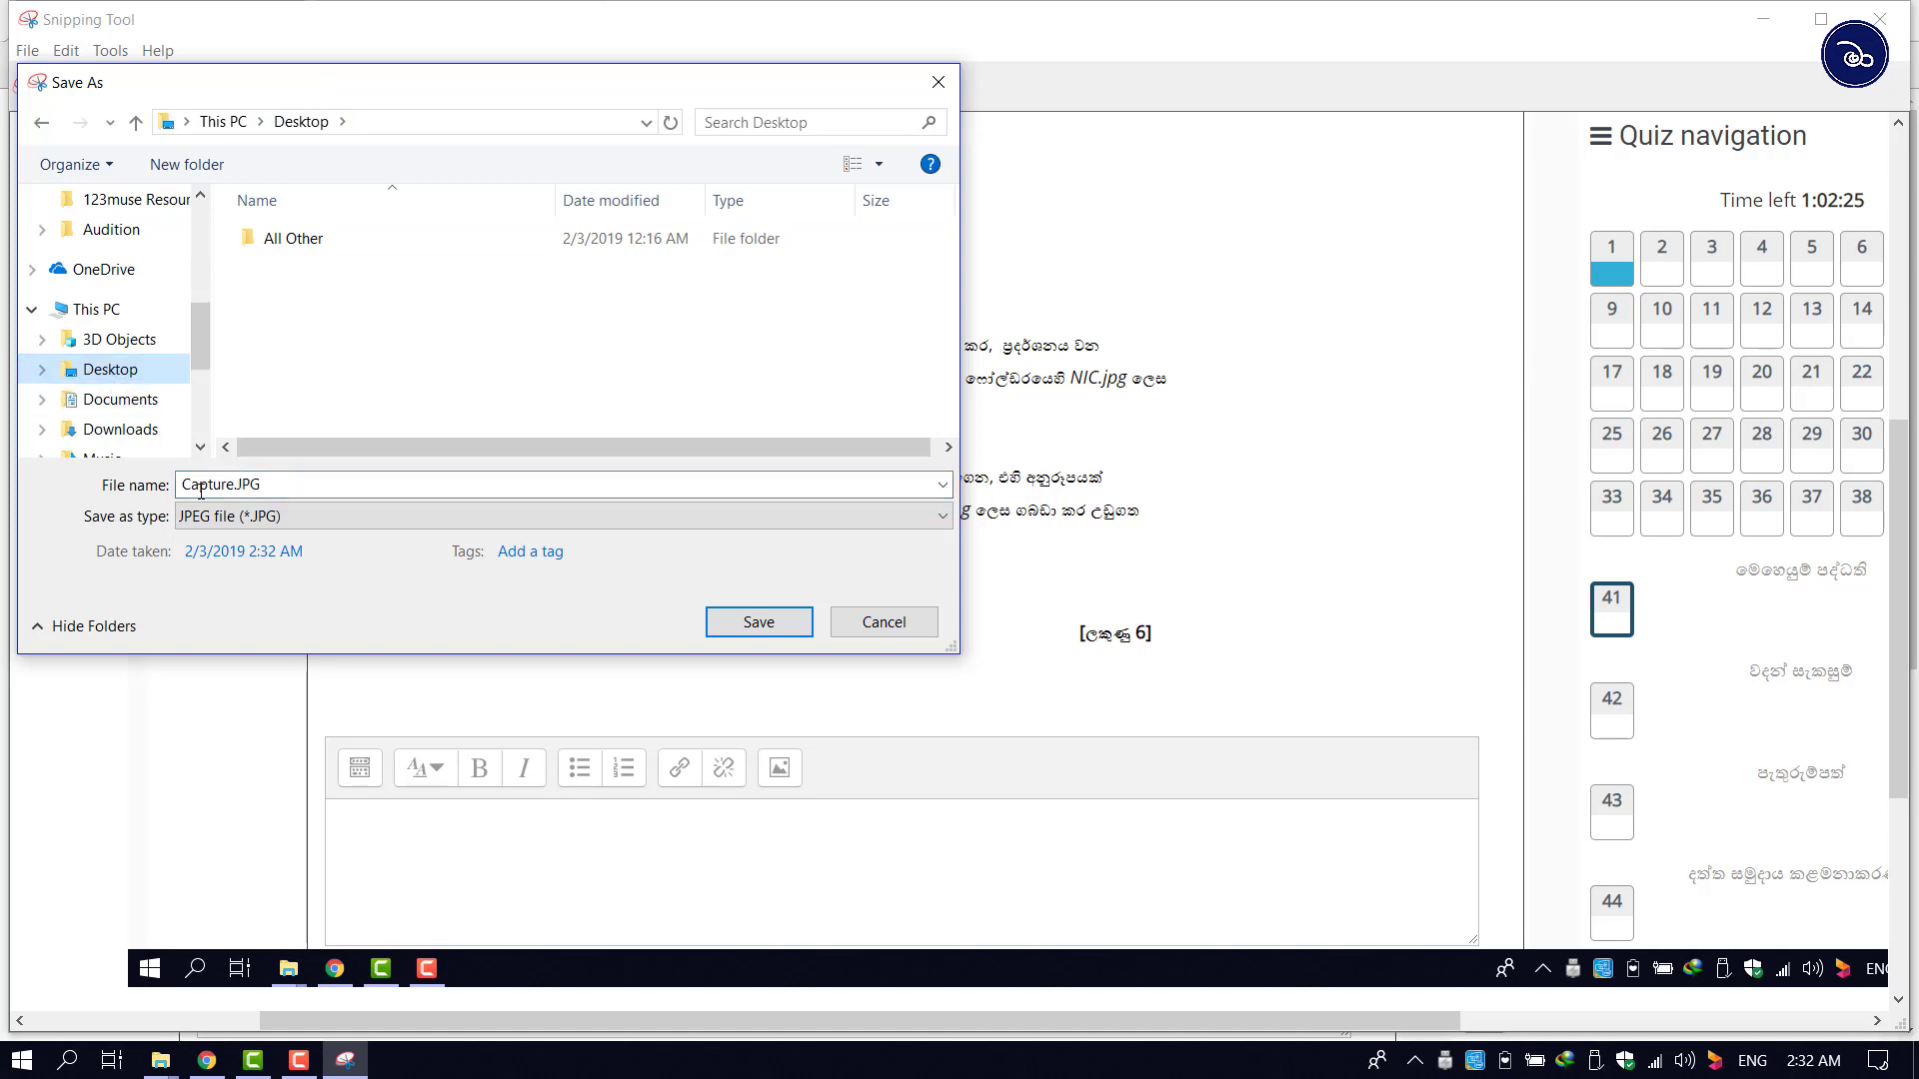
click(281, 517)
click(280, 517)
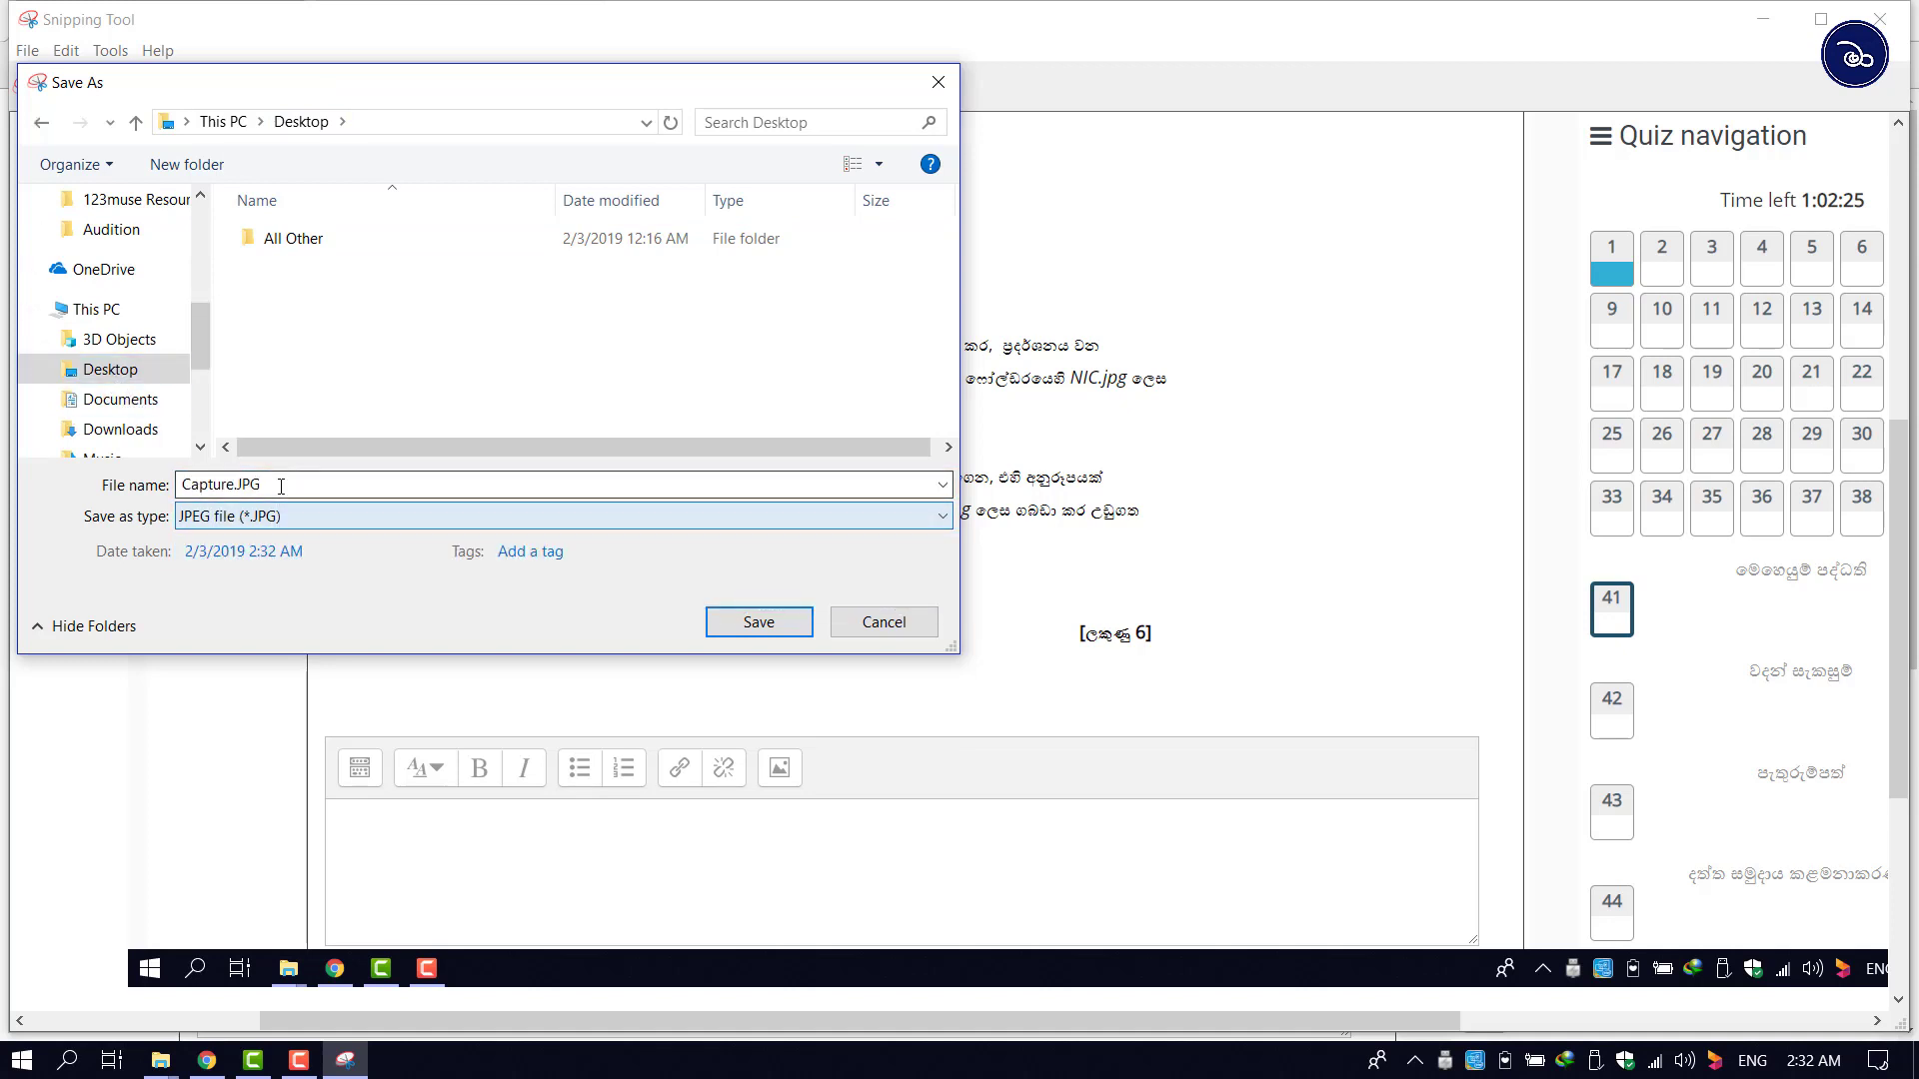
click(281, 487)
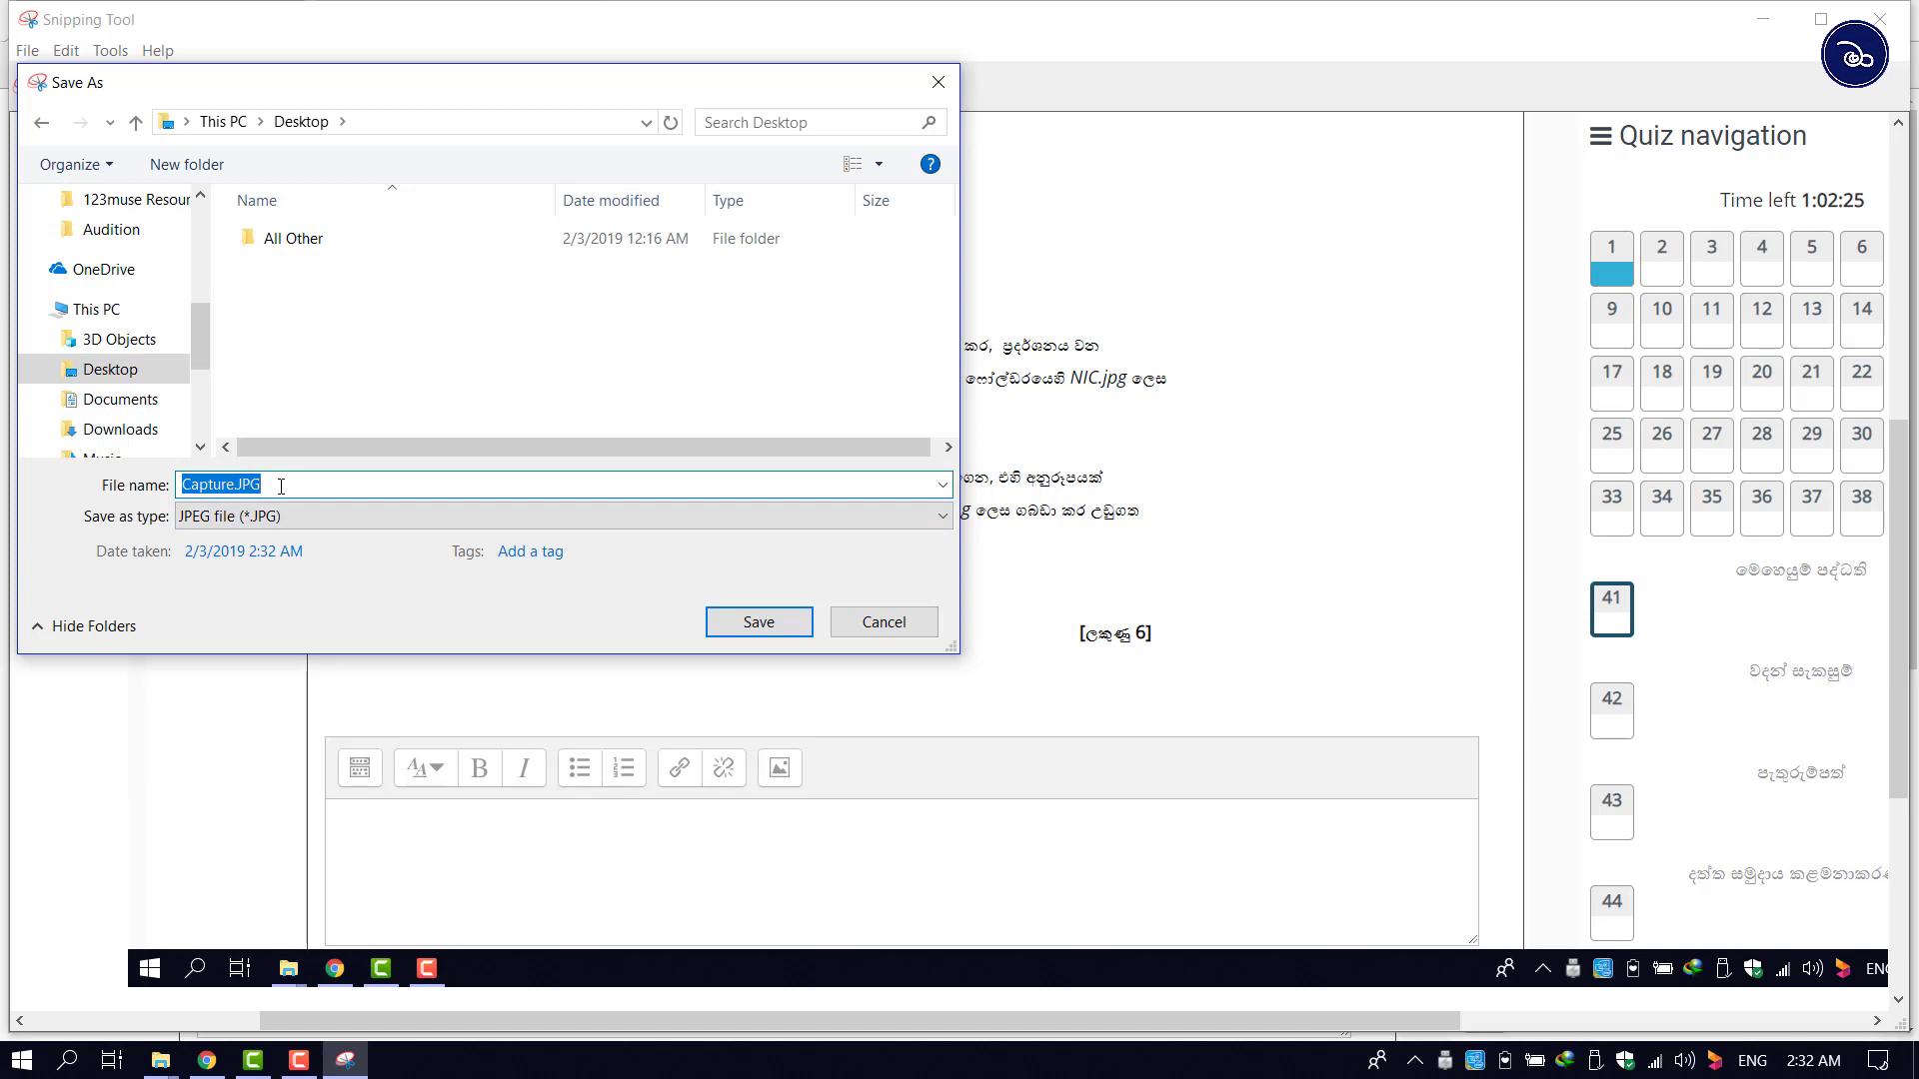
text(screenshot1)
key(Tab)
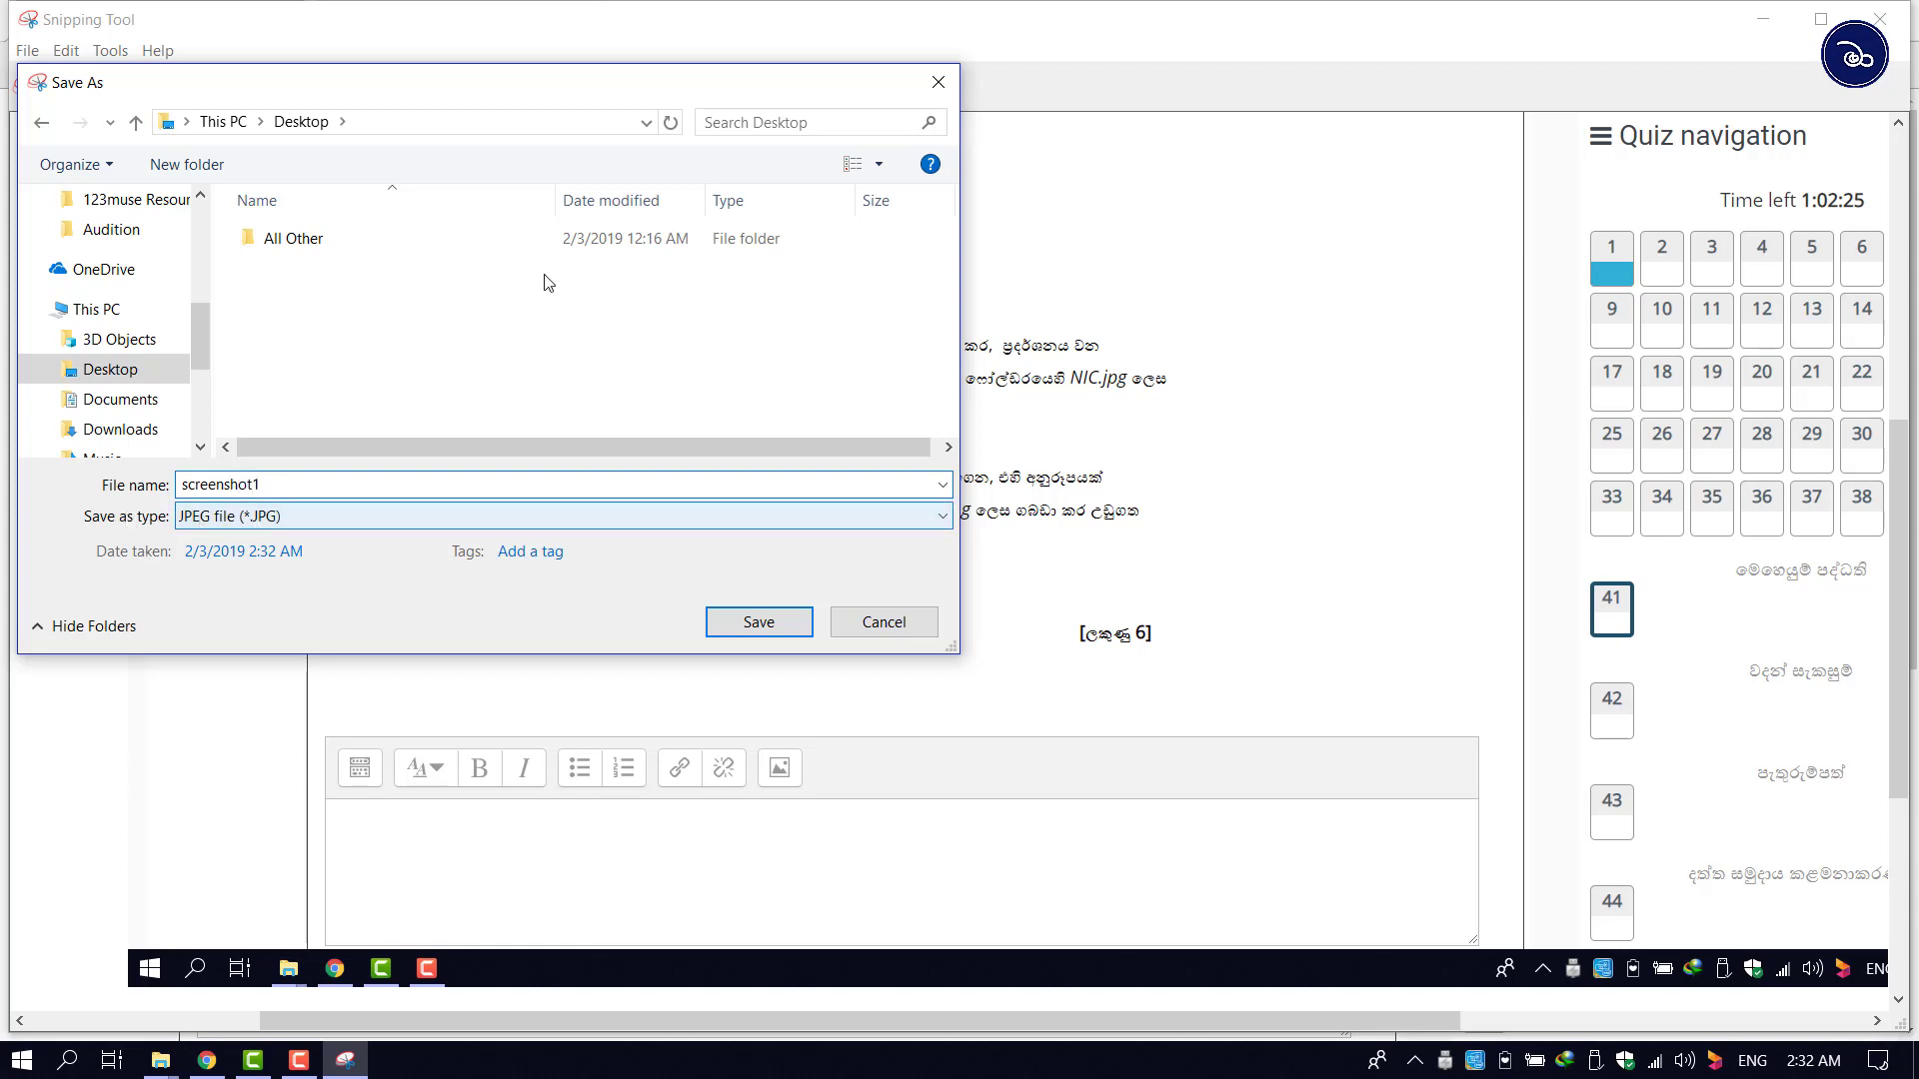
Step: Save the snip as a JPEG file and close the Snipping Tool
drag(702, 97, 816, 158)
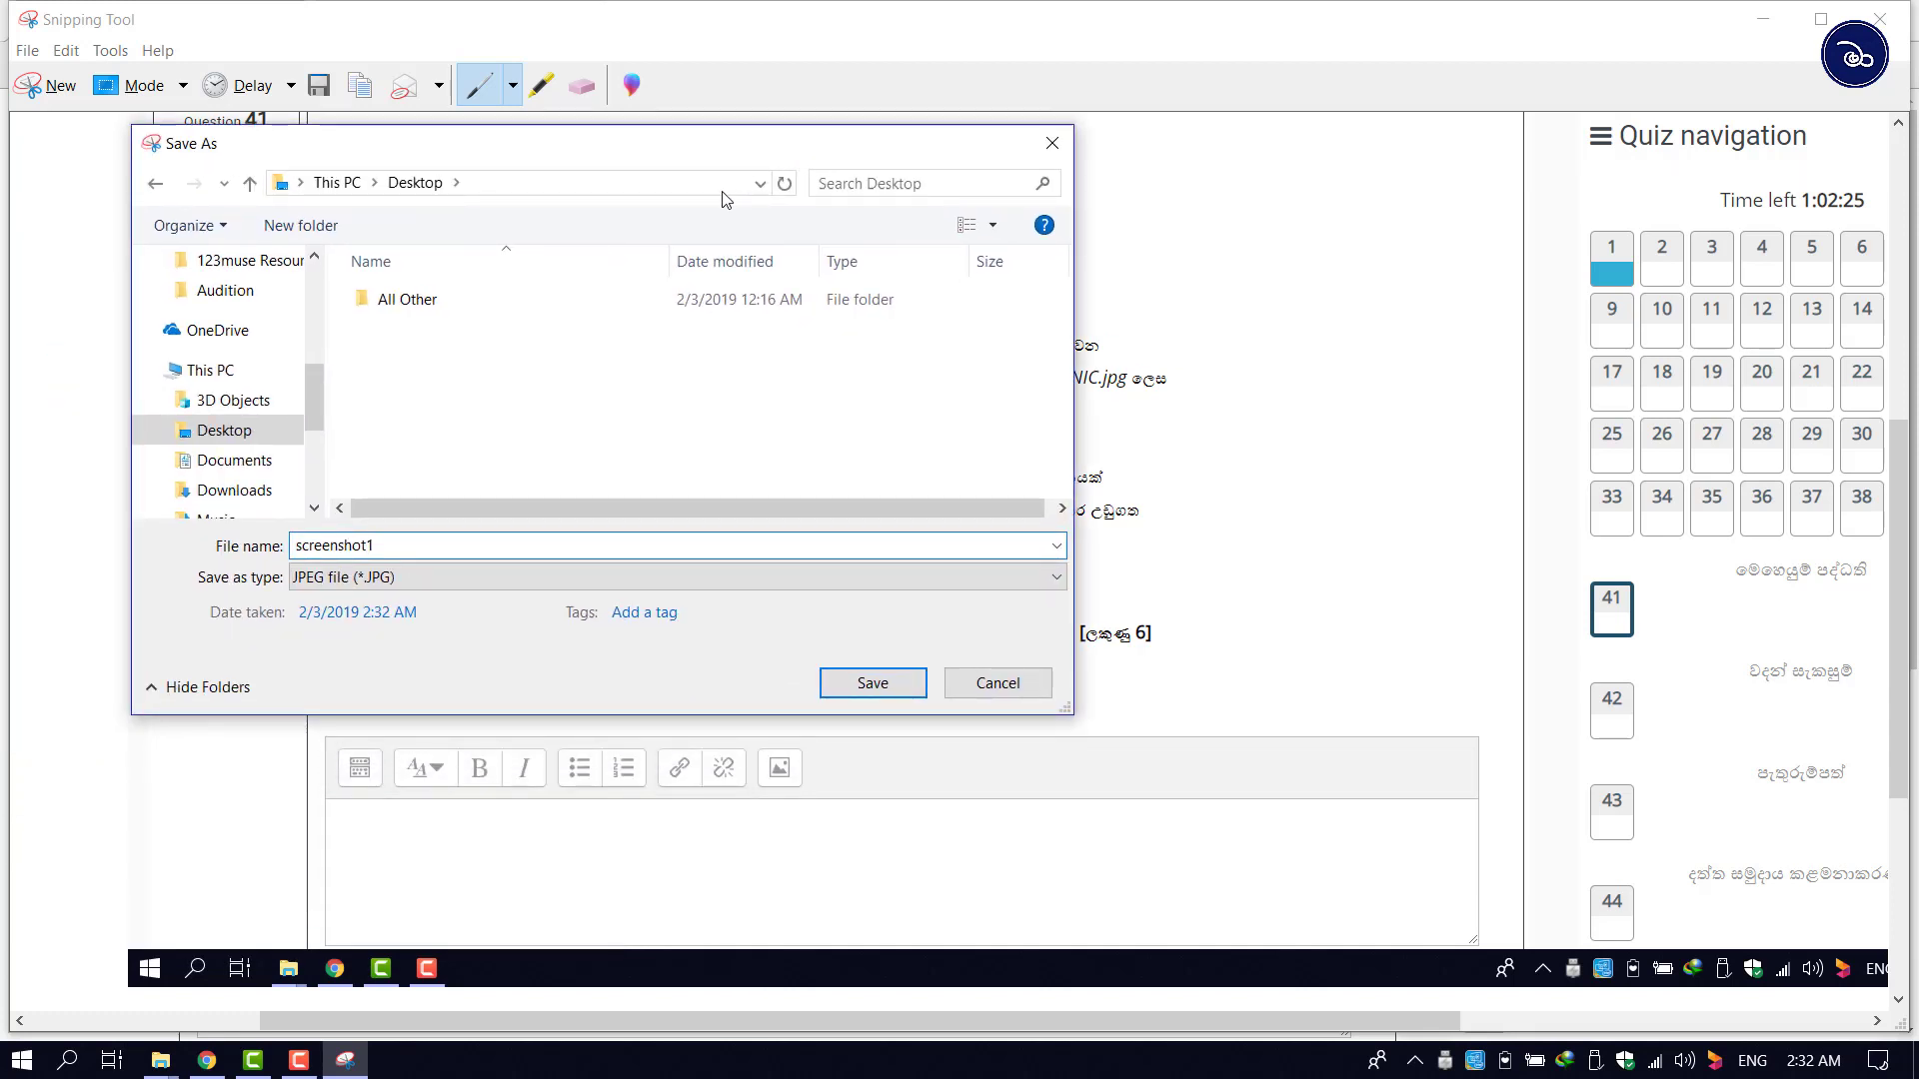
click(299, 581)
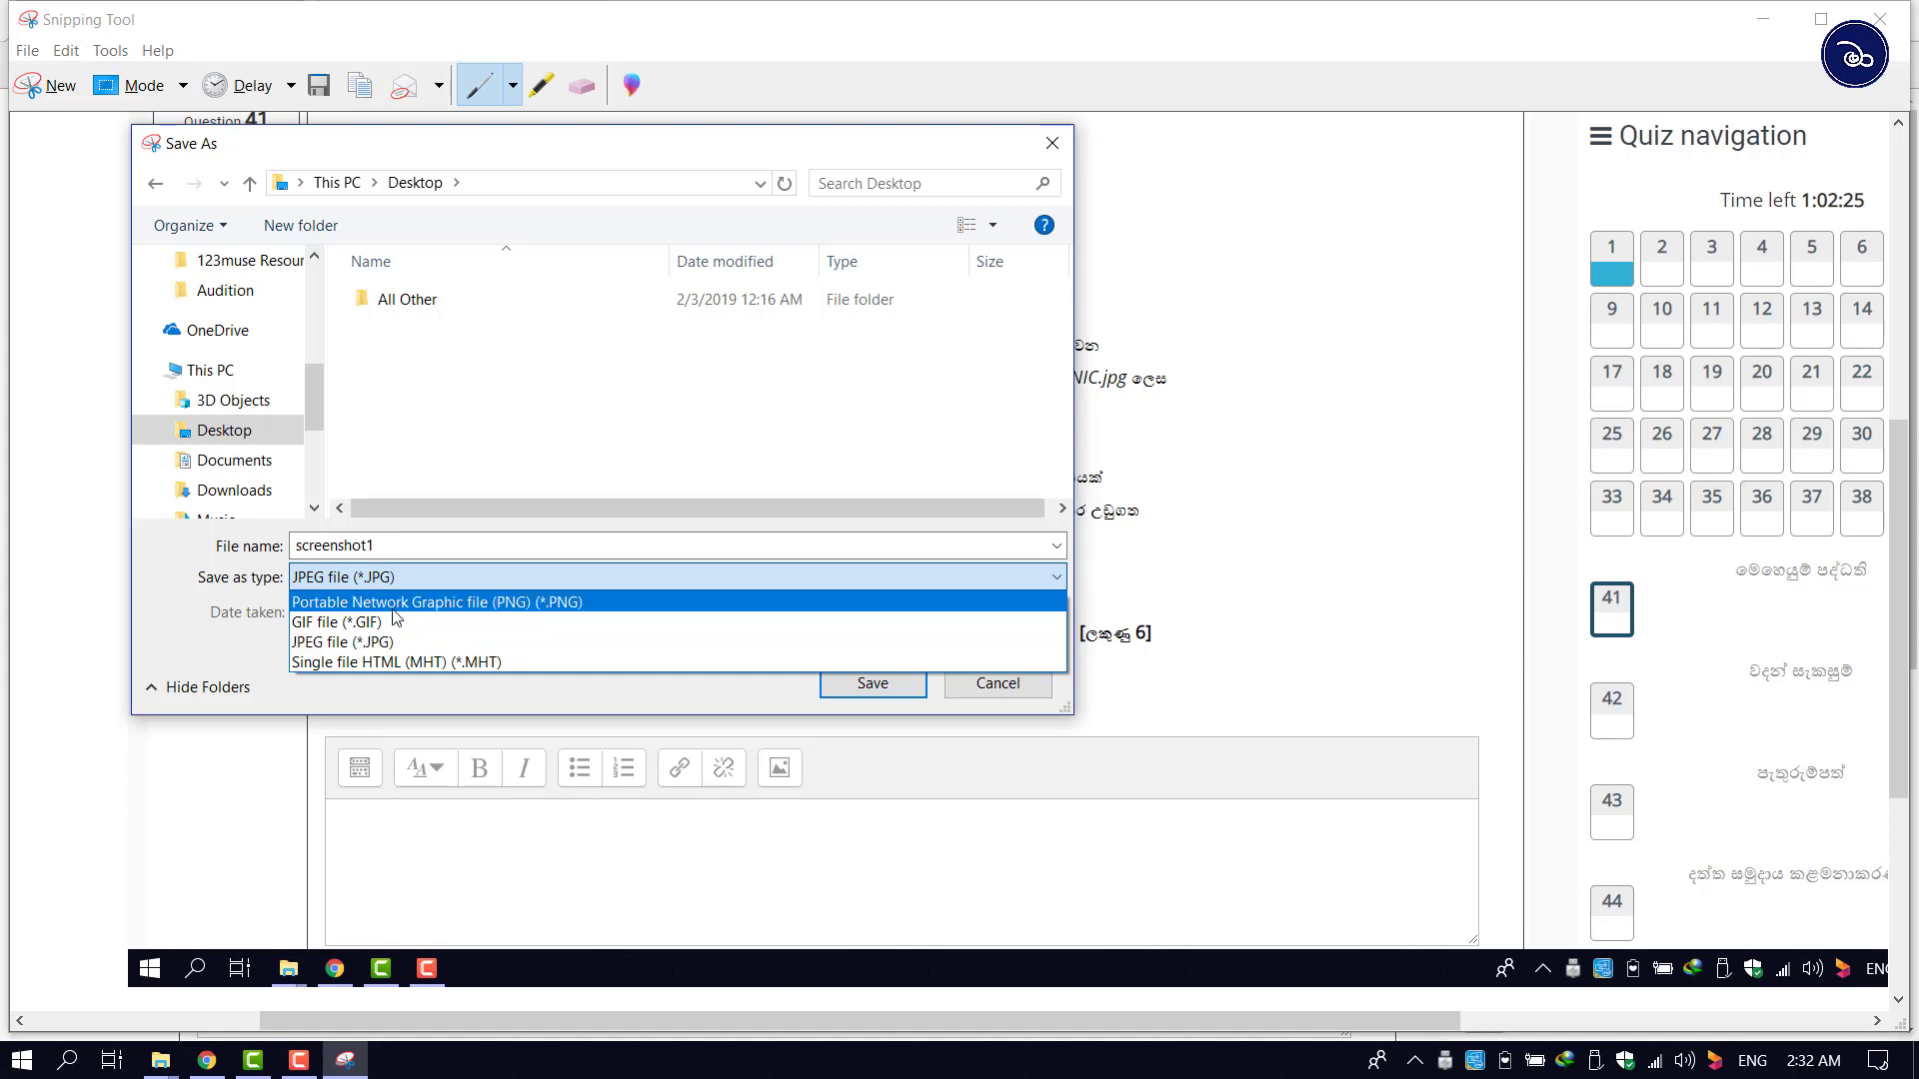
click(370, 640)
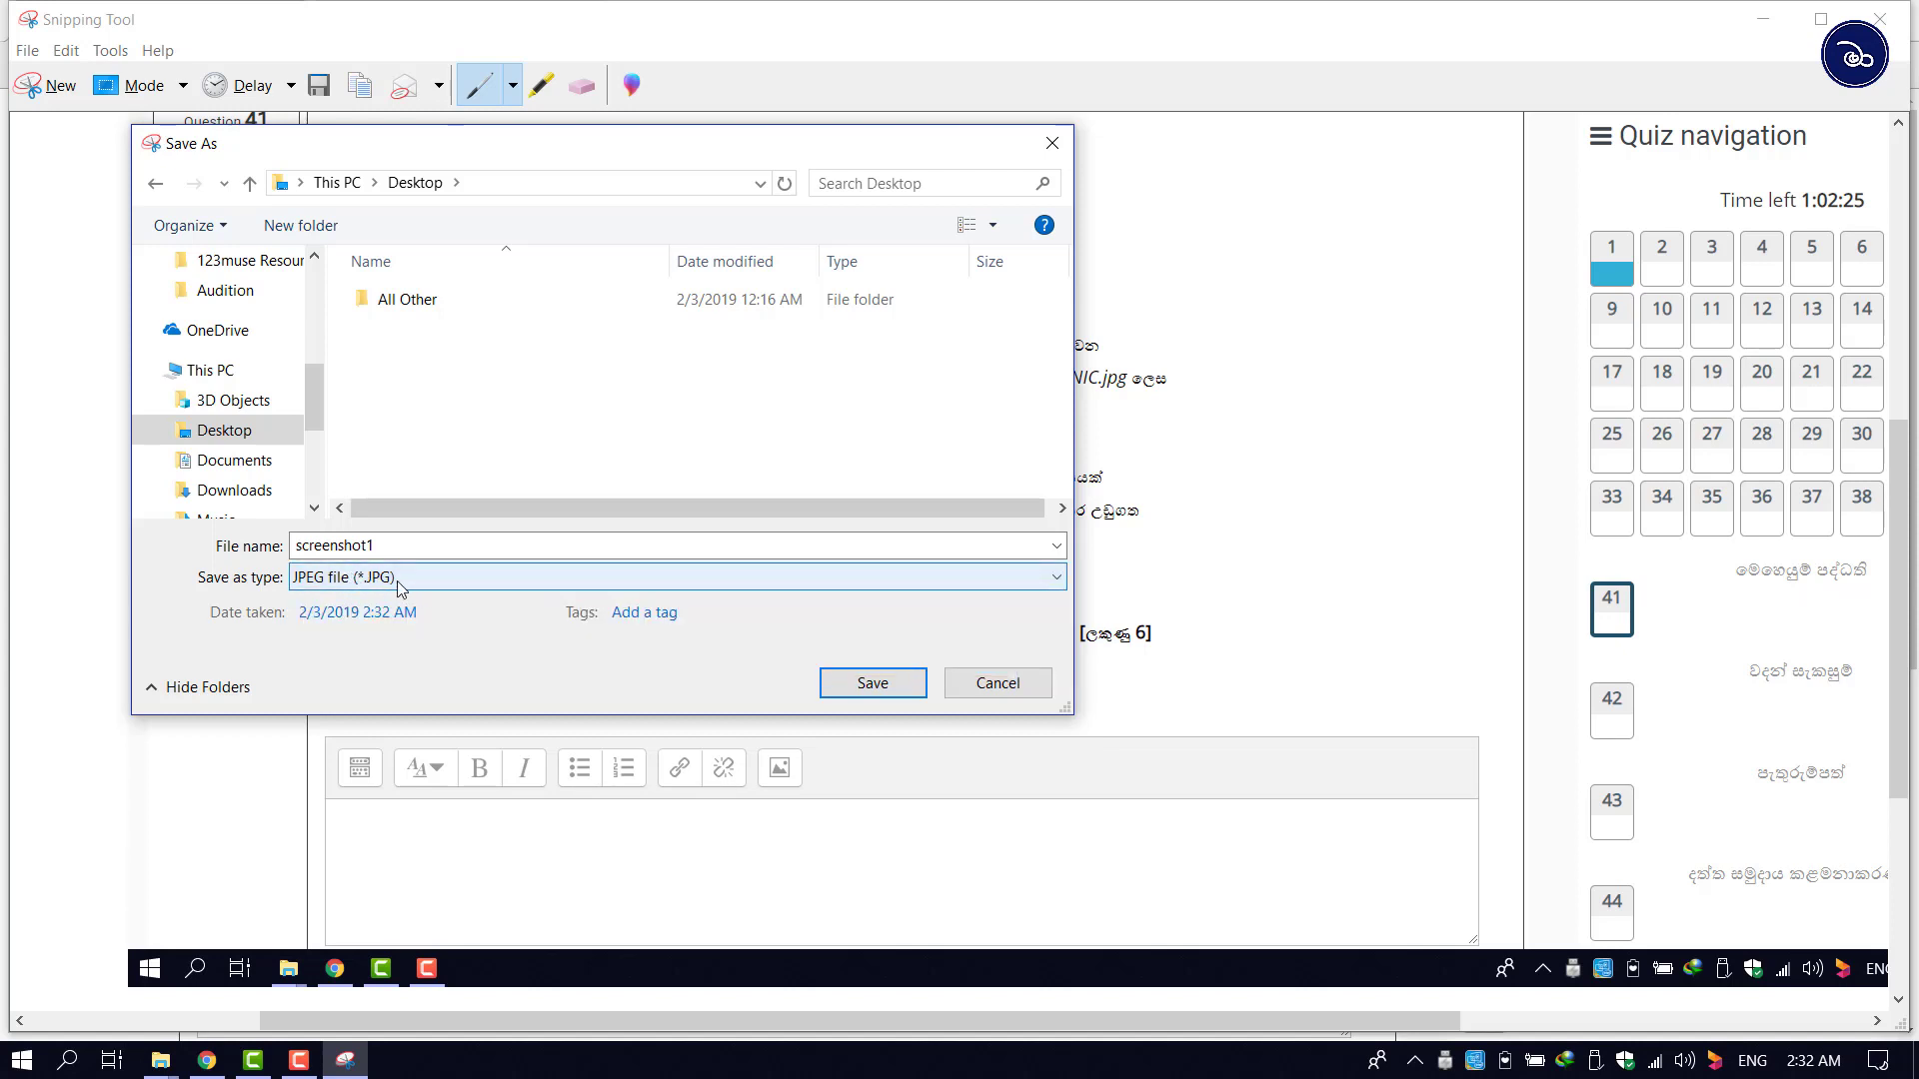
click(902, 683)
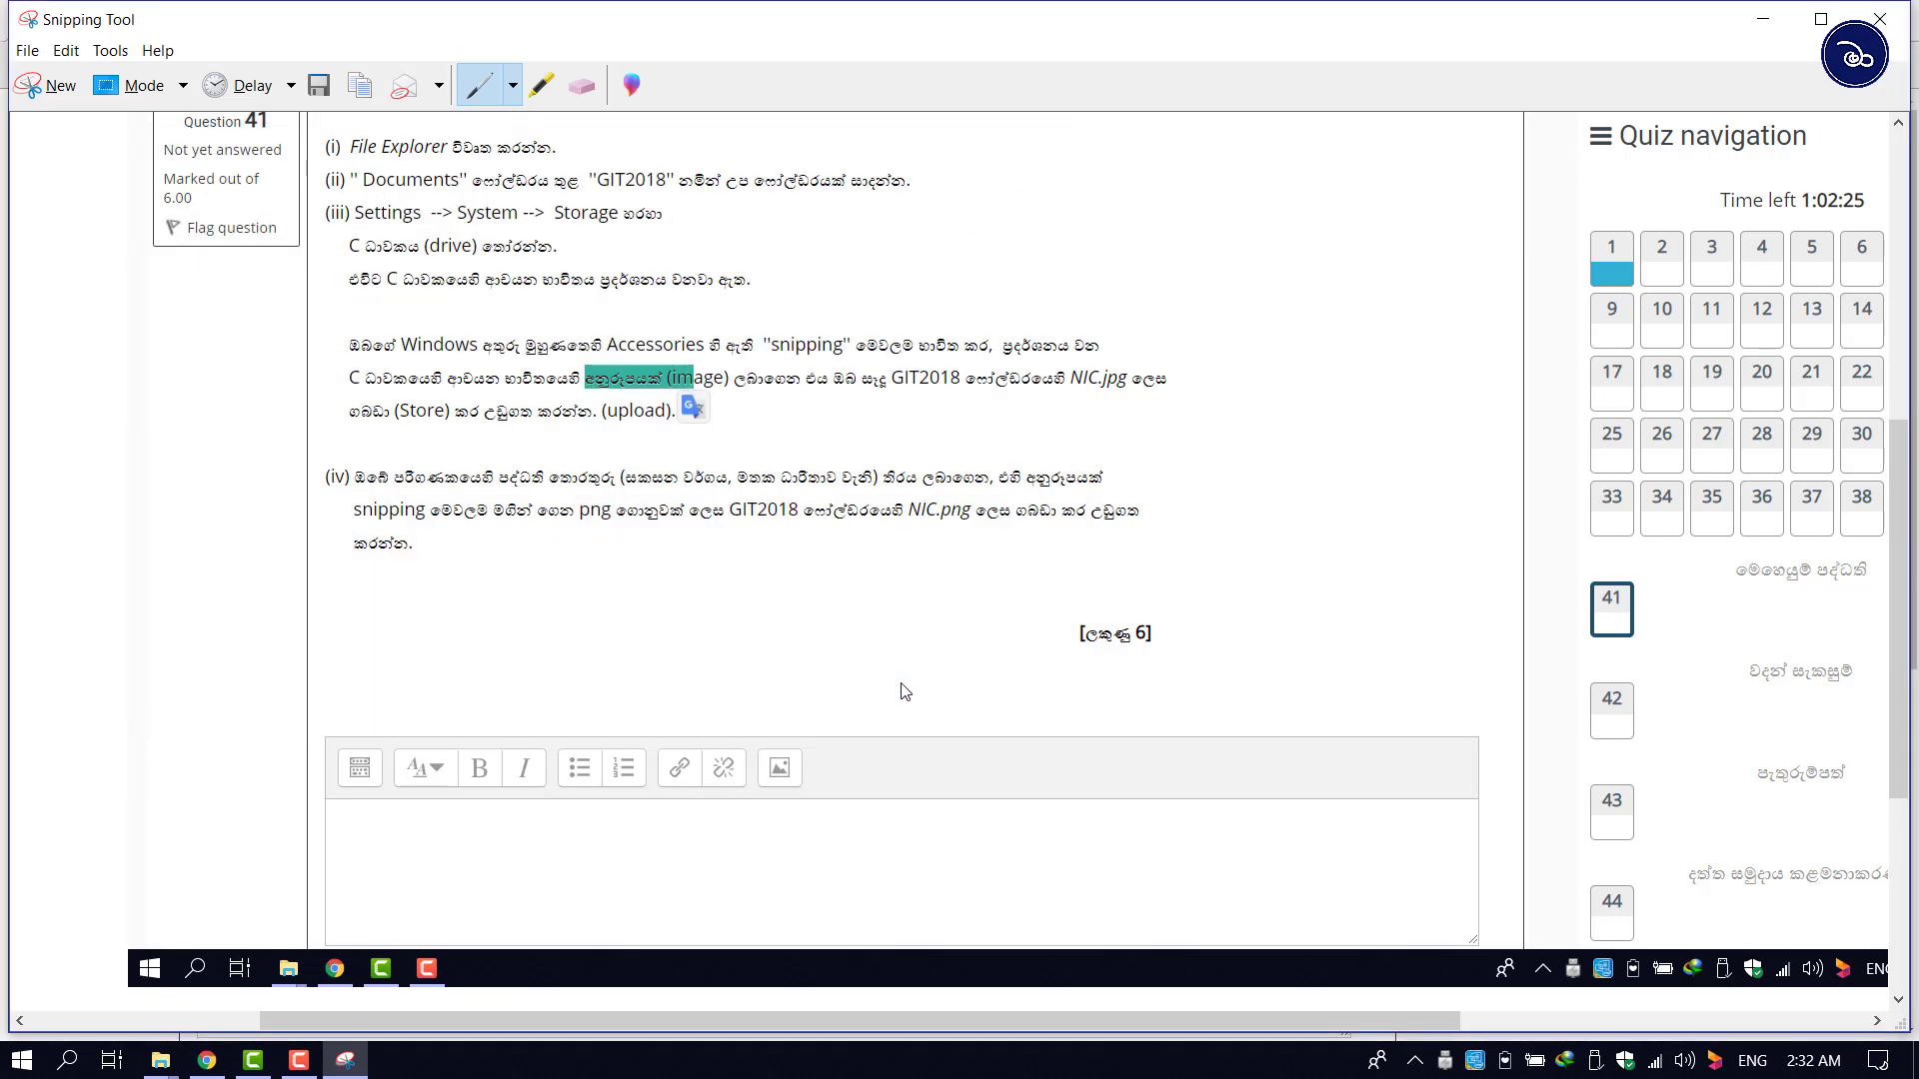
click(1880, 18)
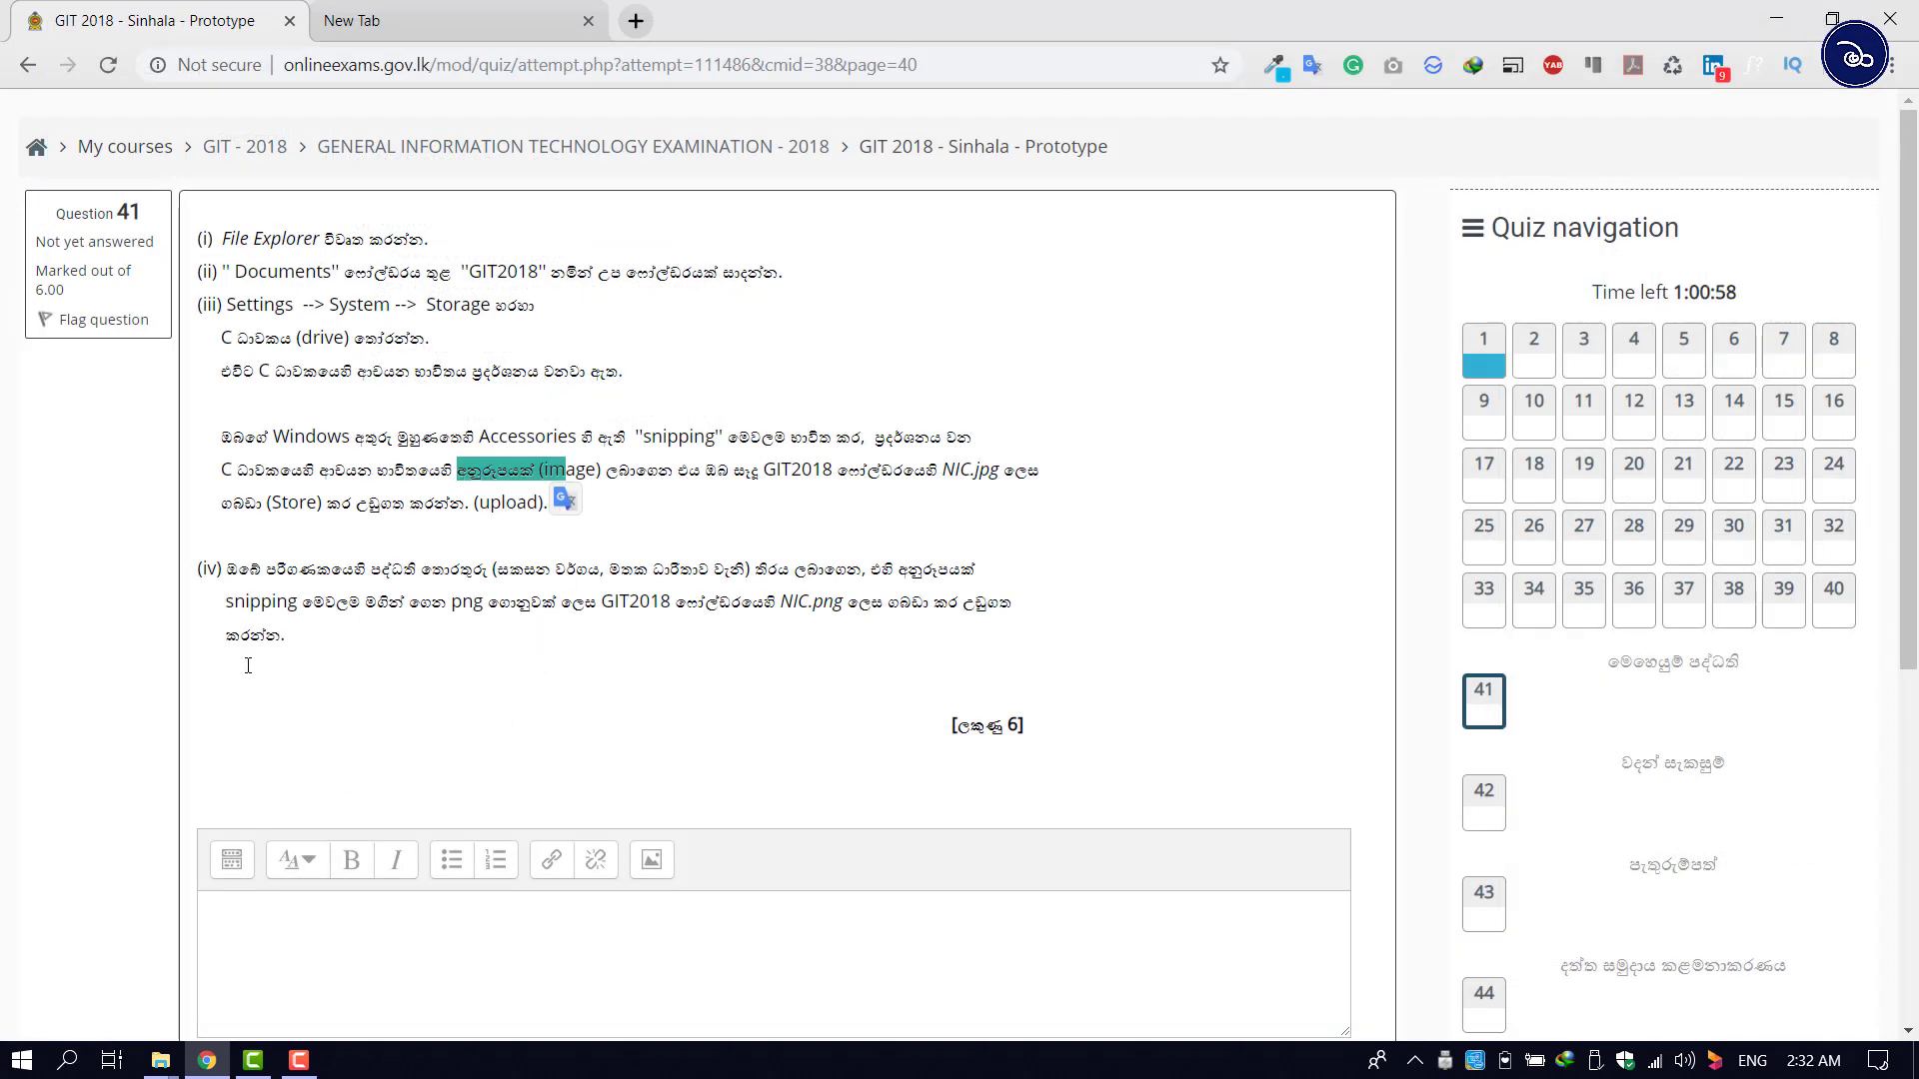
scroll(248, 666, down, 1)
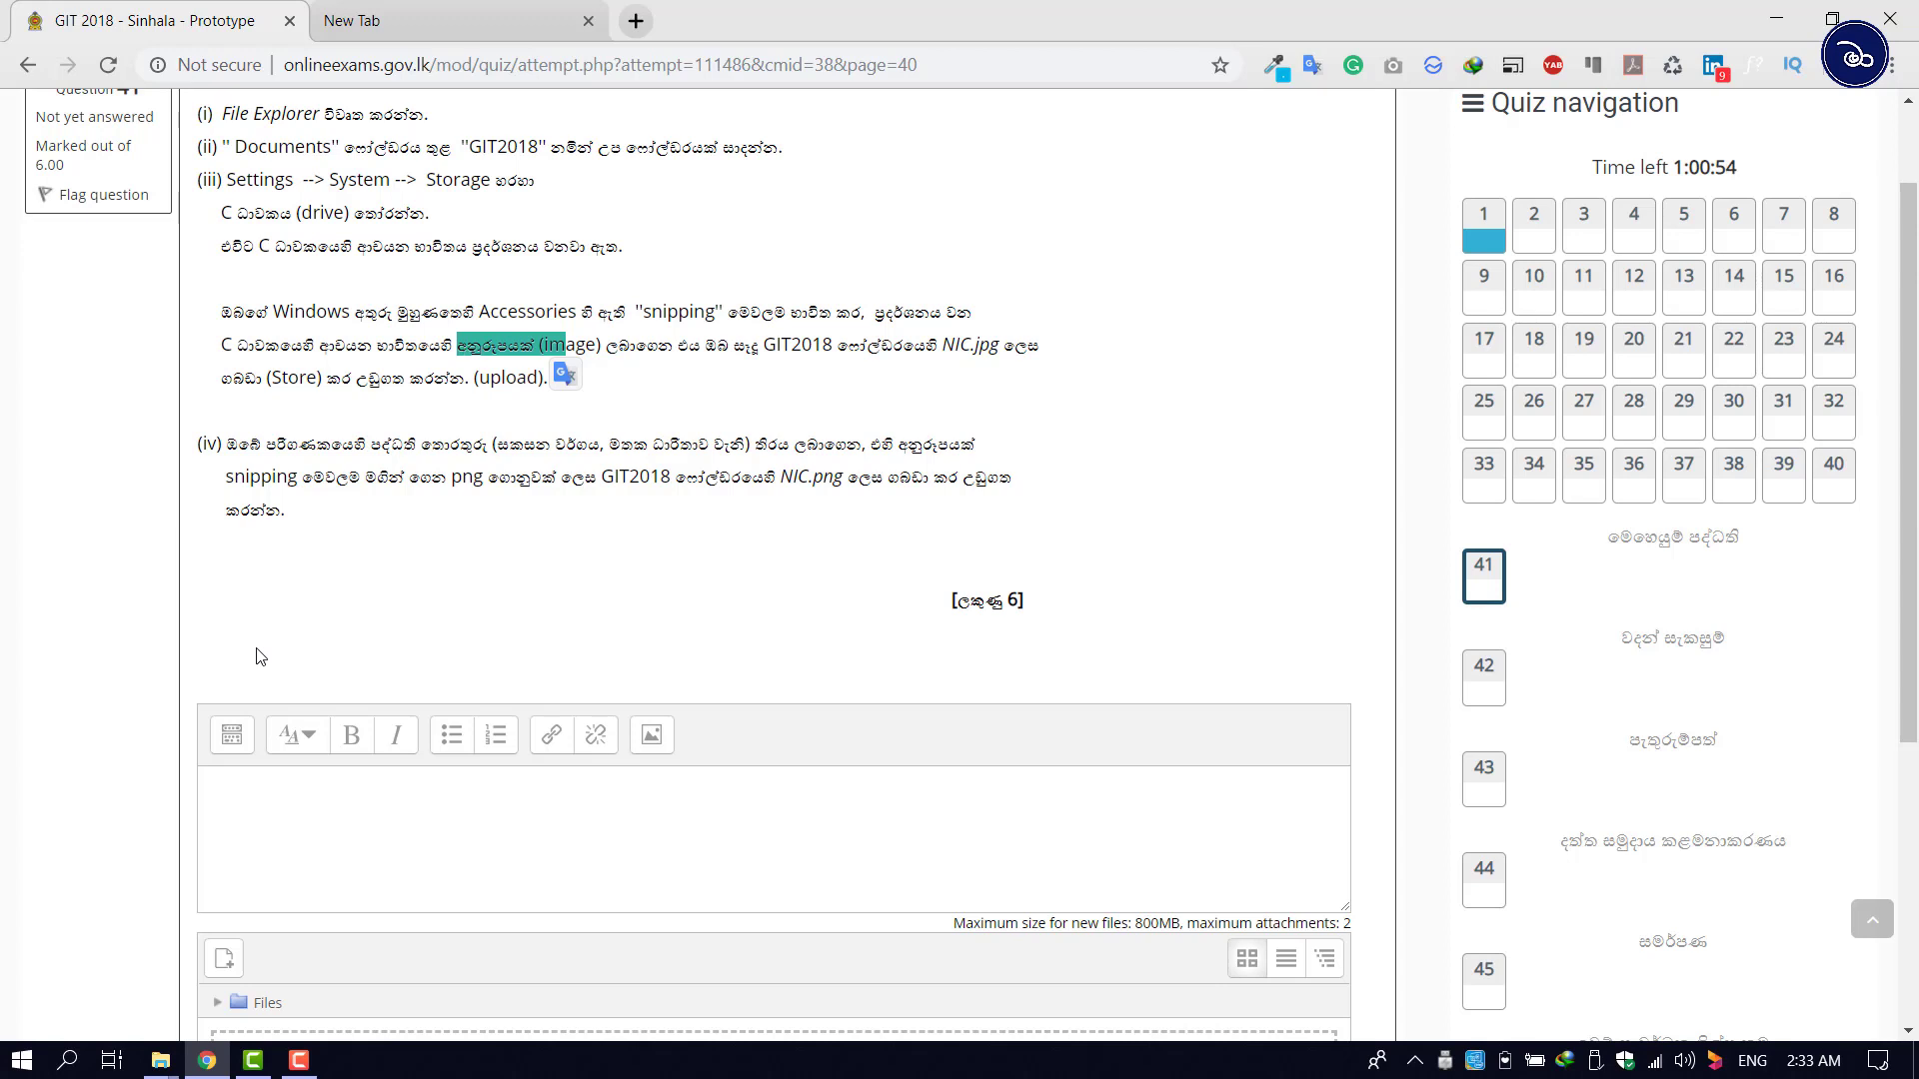
click(527, 365)
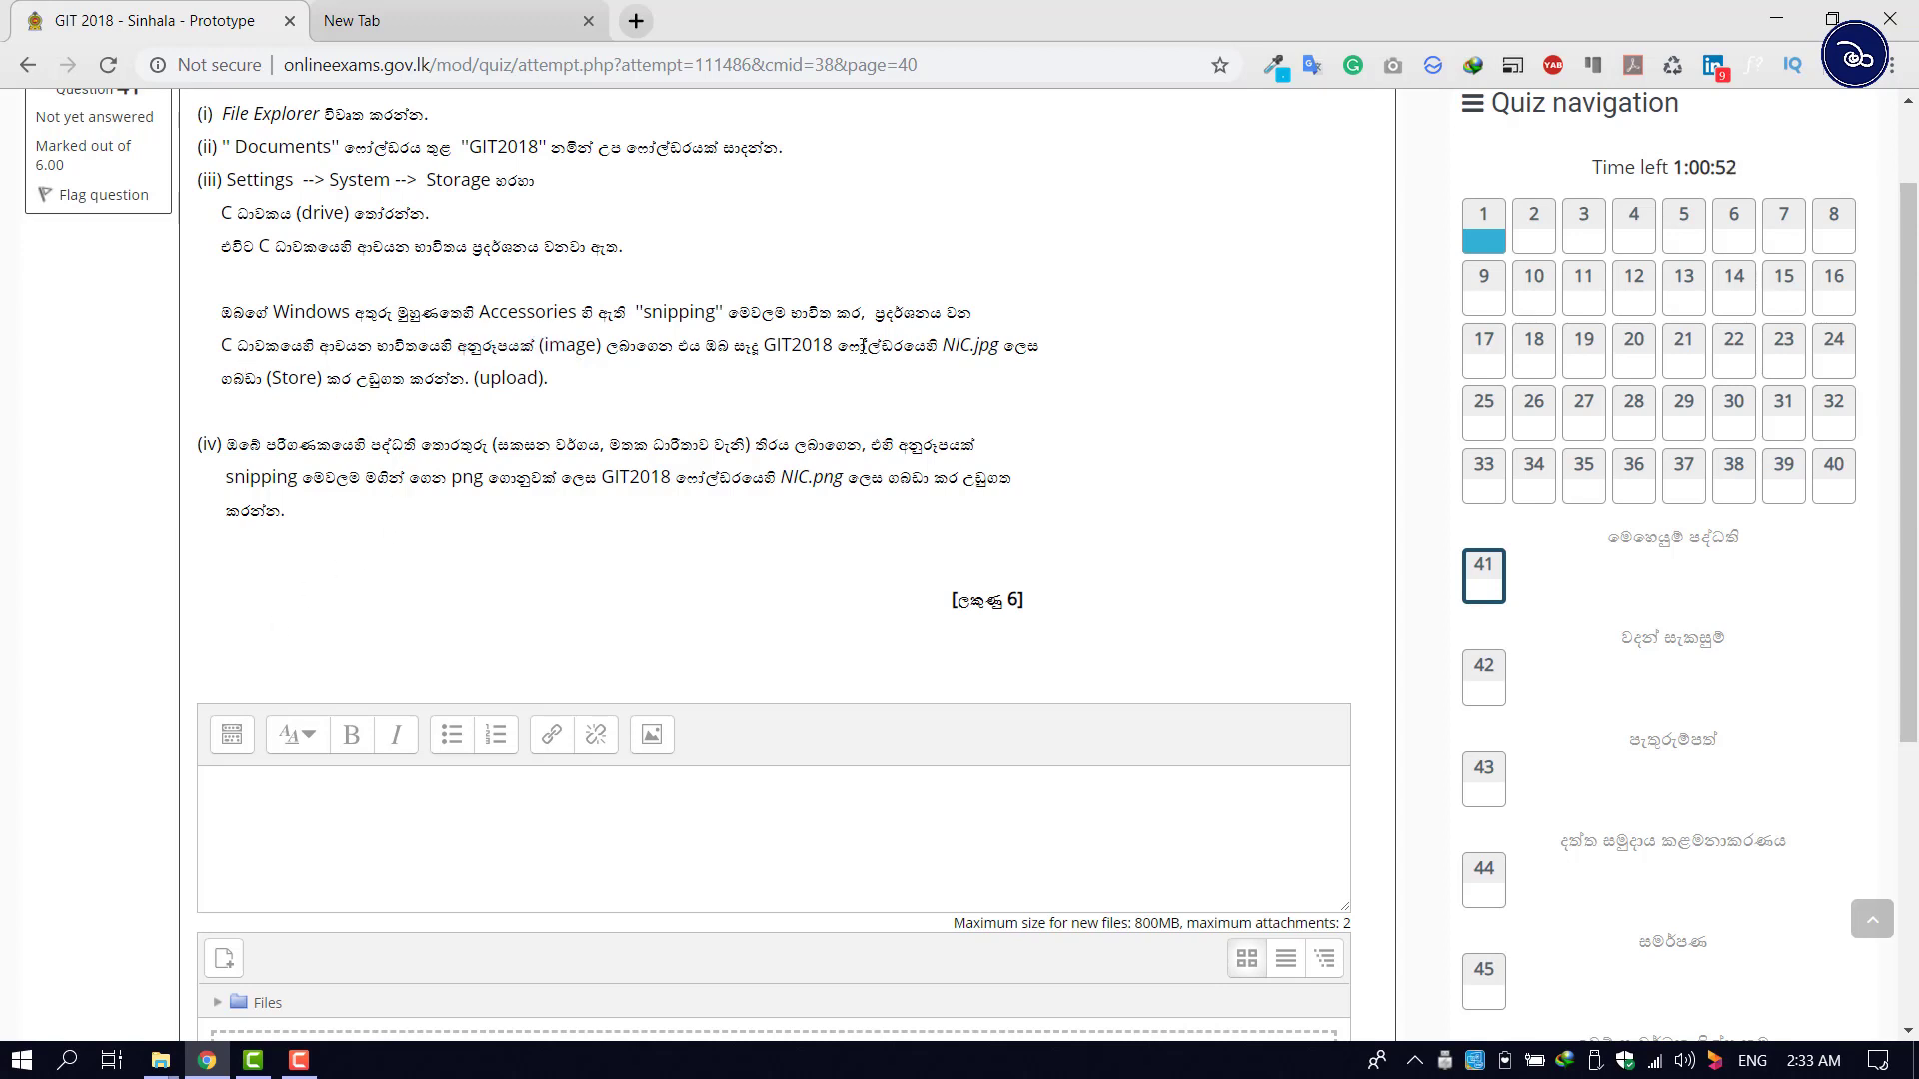
drag(765, 345, 746, 388)
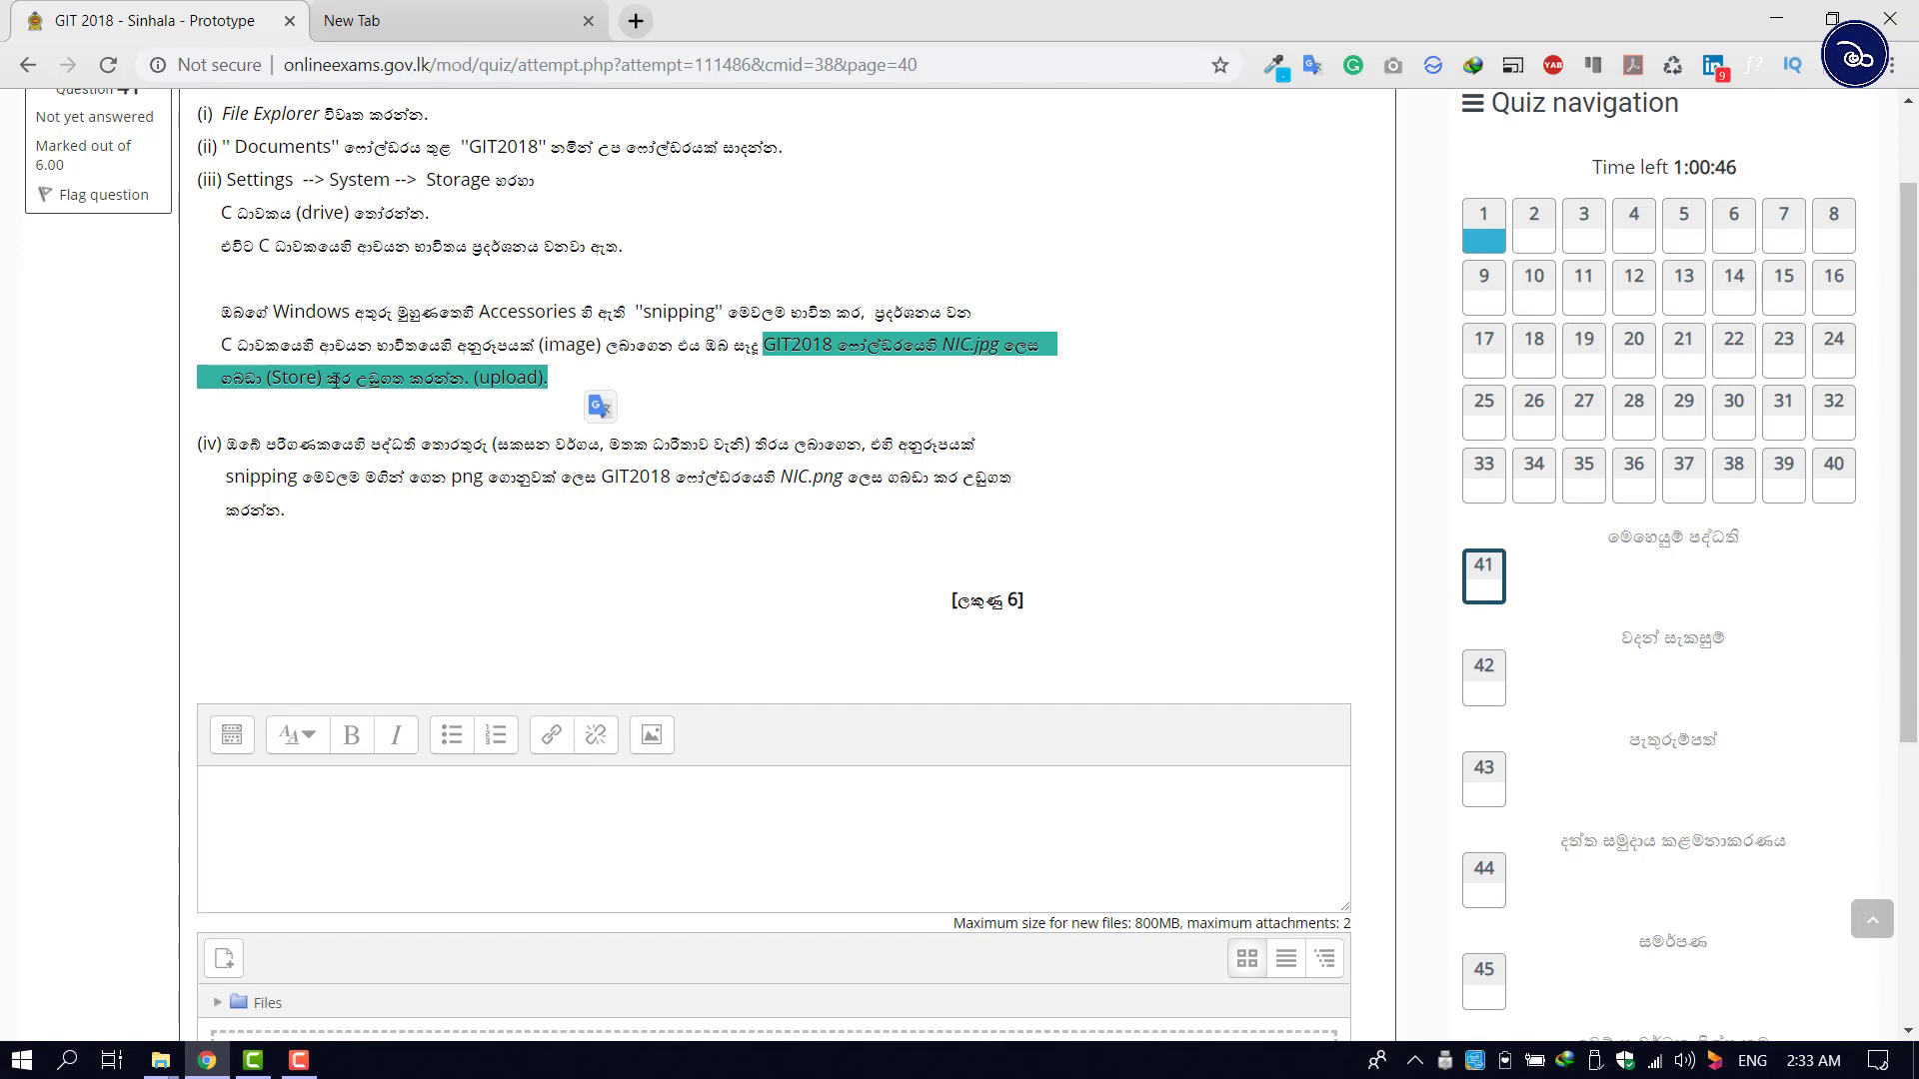
click(529, 377)
drag(547, 380, 314, 367)
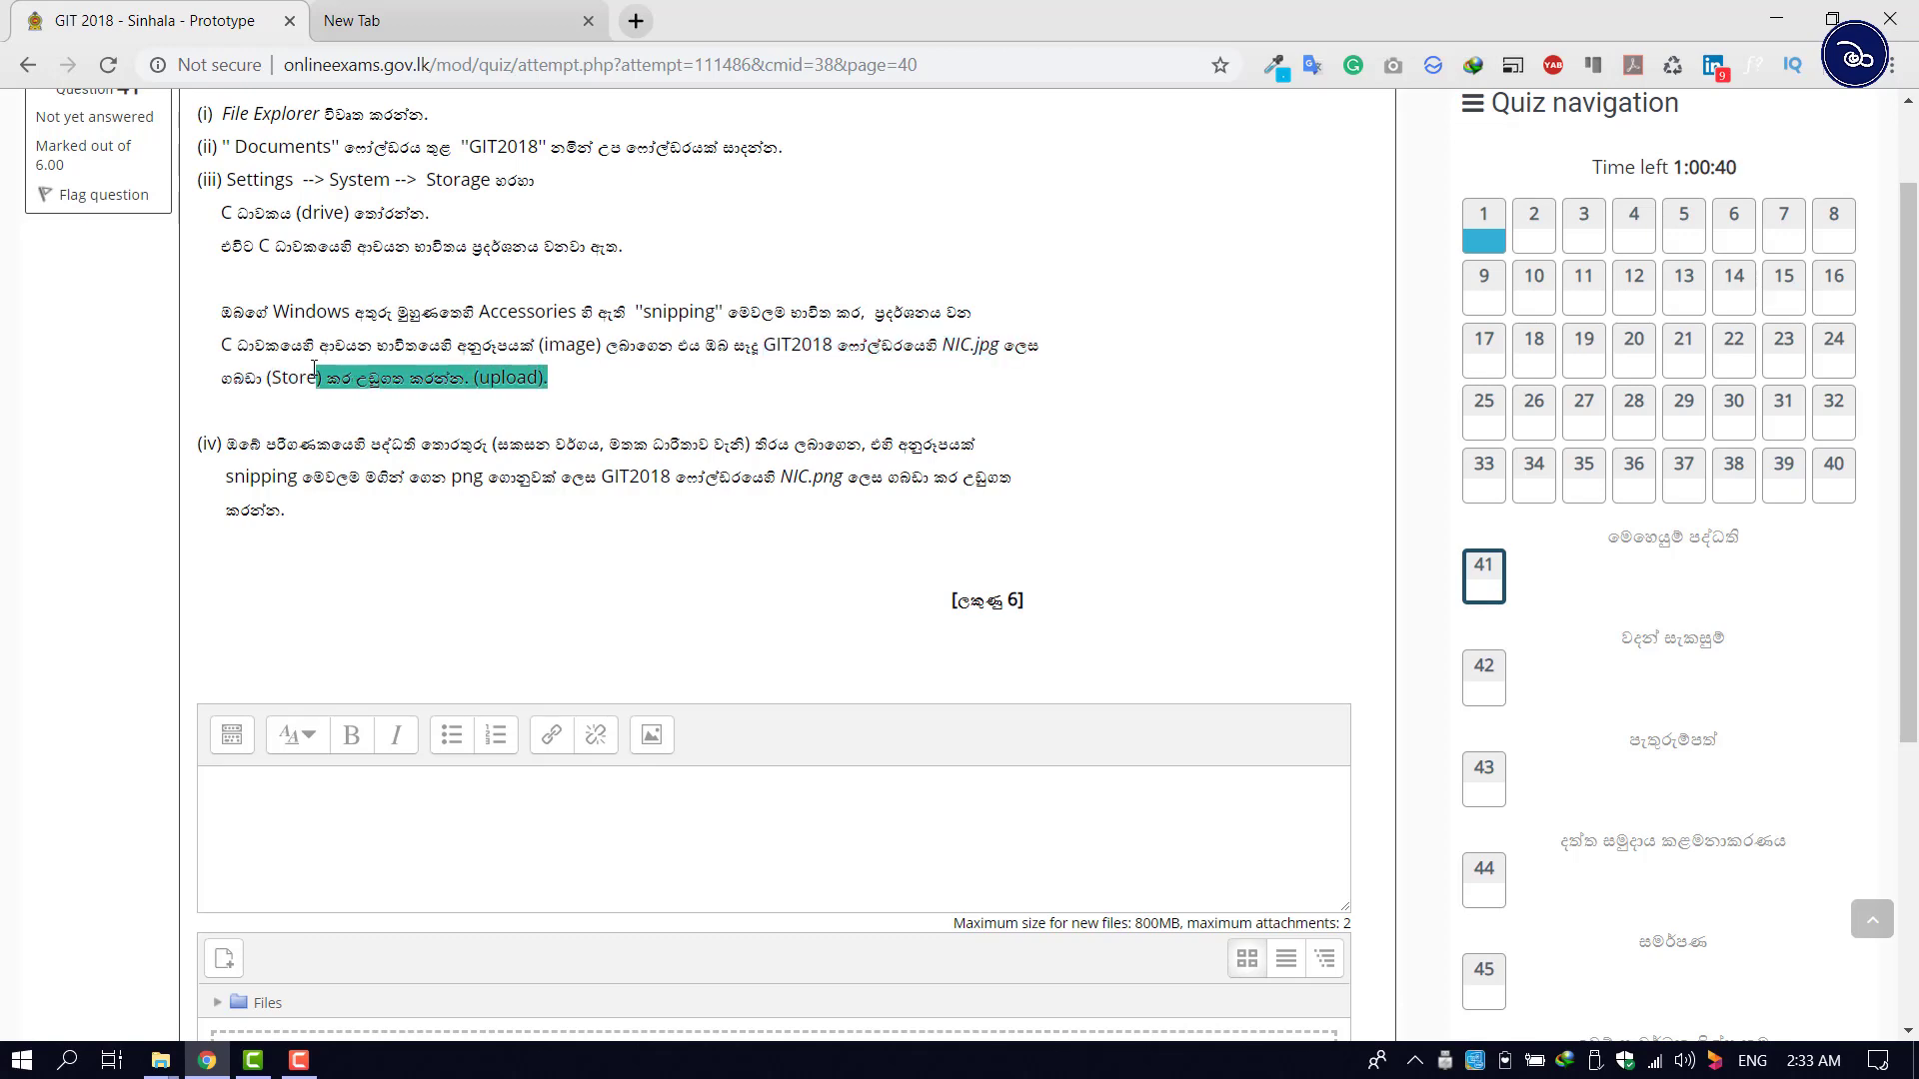
Step: Upload screenshot1.JPG from the Desktop as an attachment to the question 41 answer using the file picker
scroll(15, 625, down, 5)
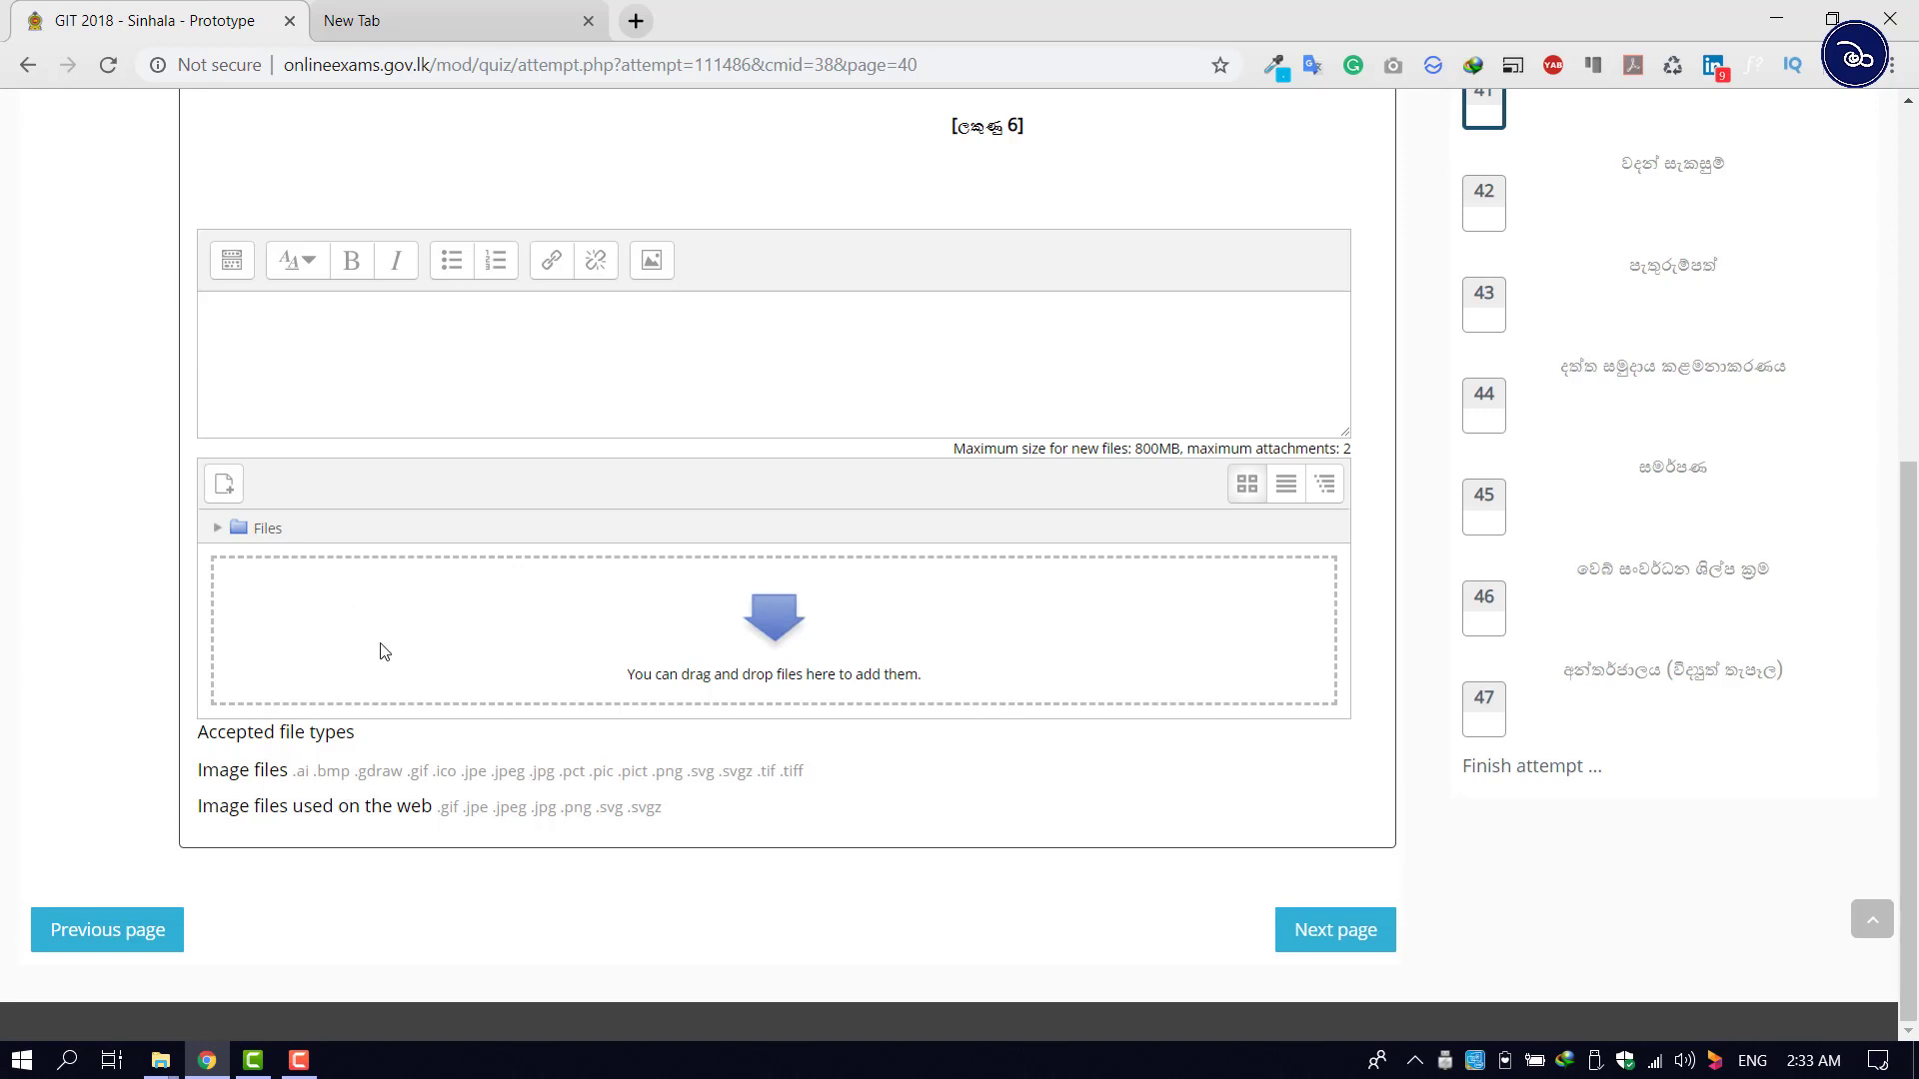
click(779, 626)
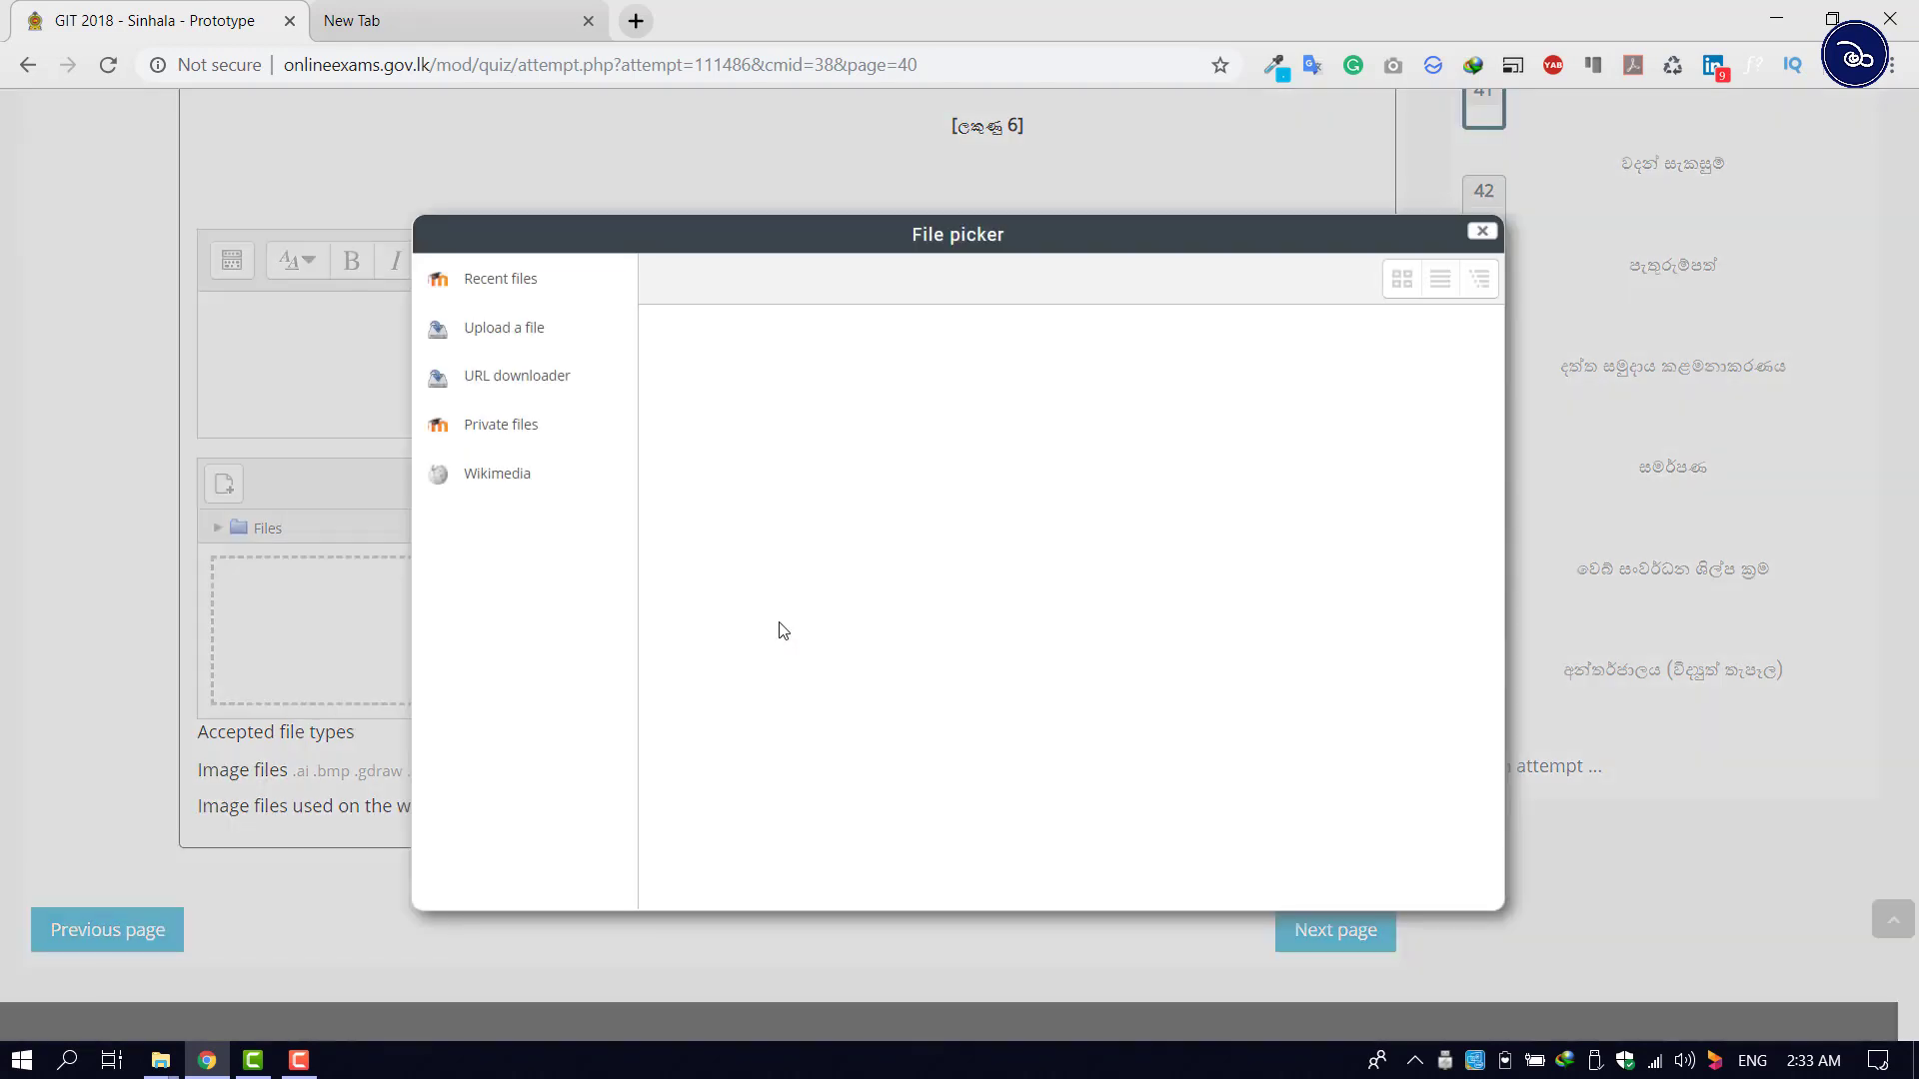
click(515, 338)
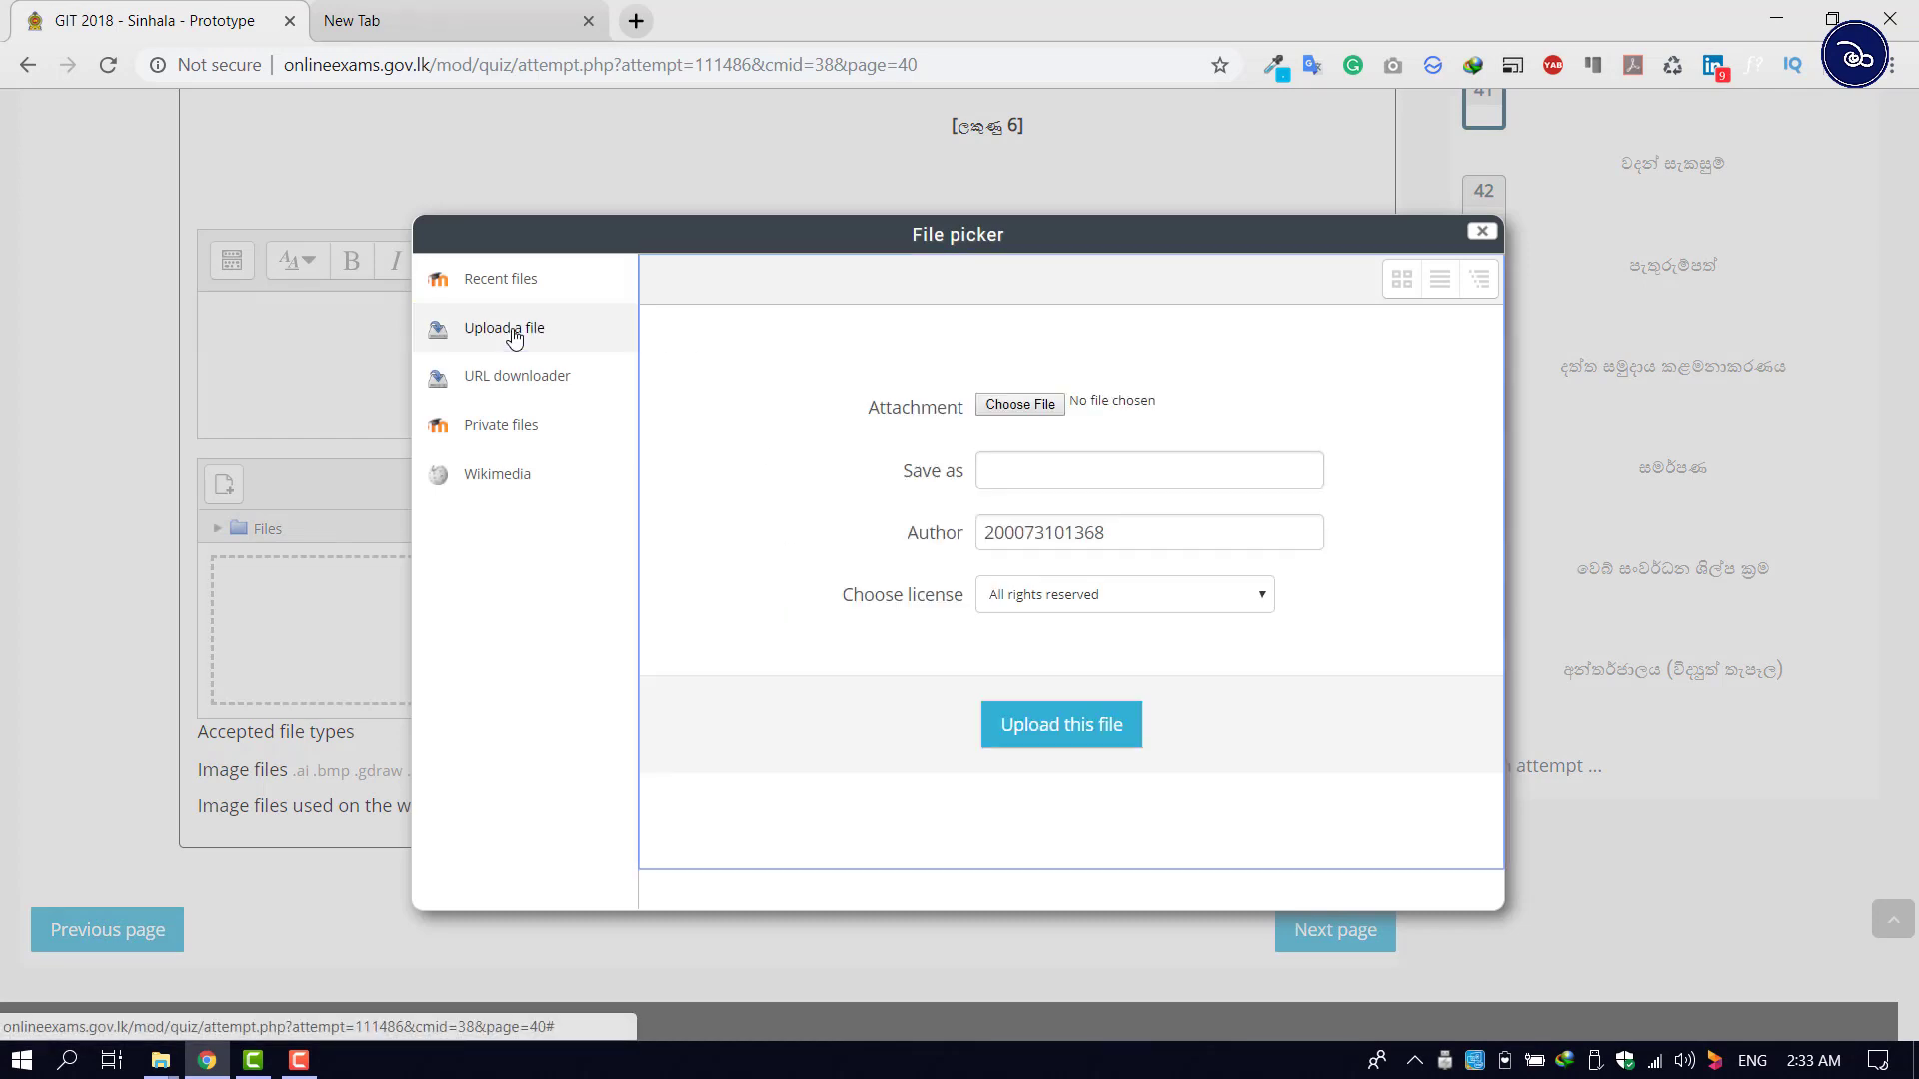
click(1022, 412)
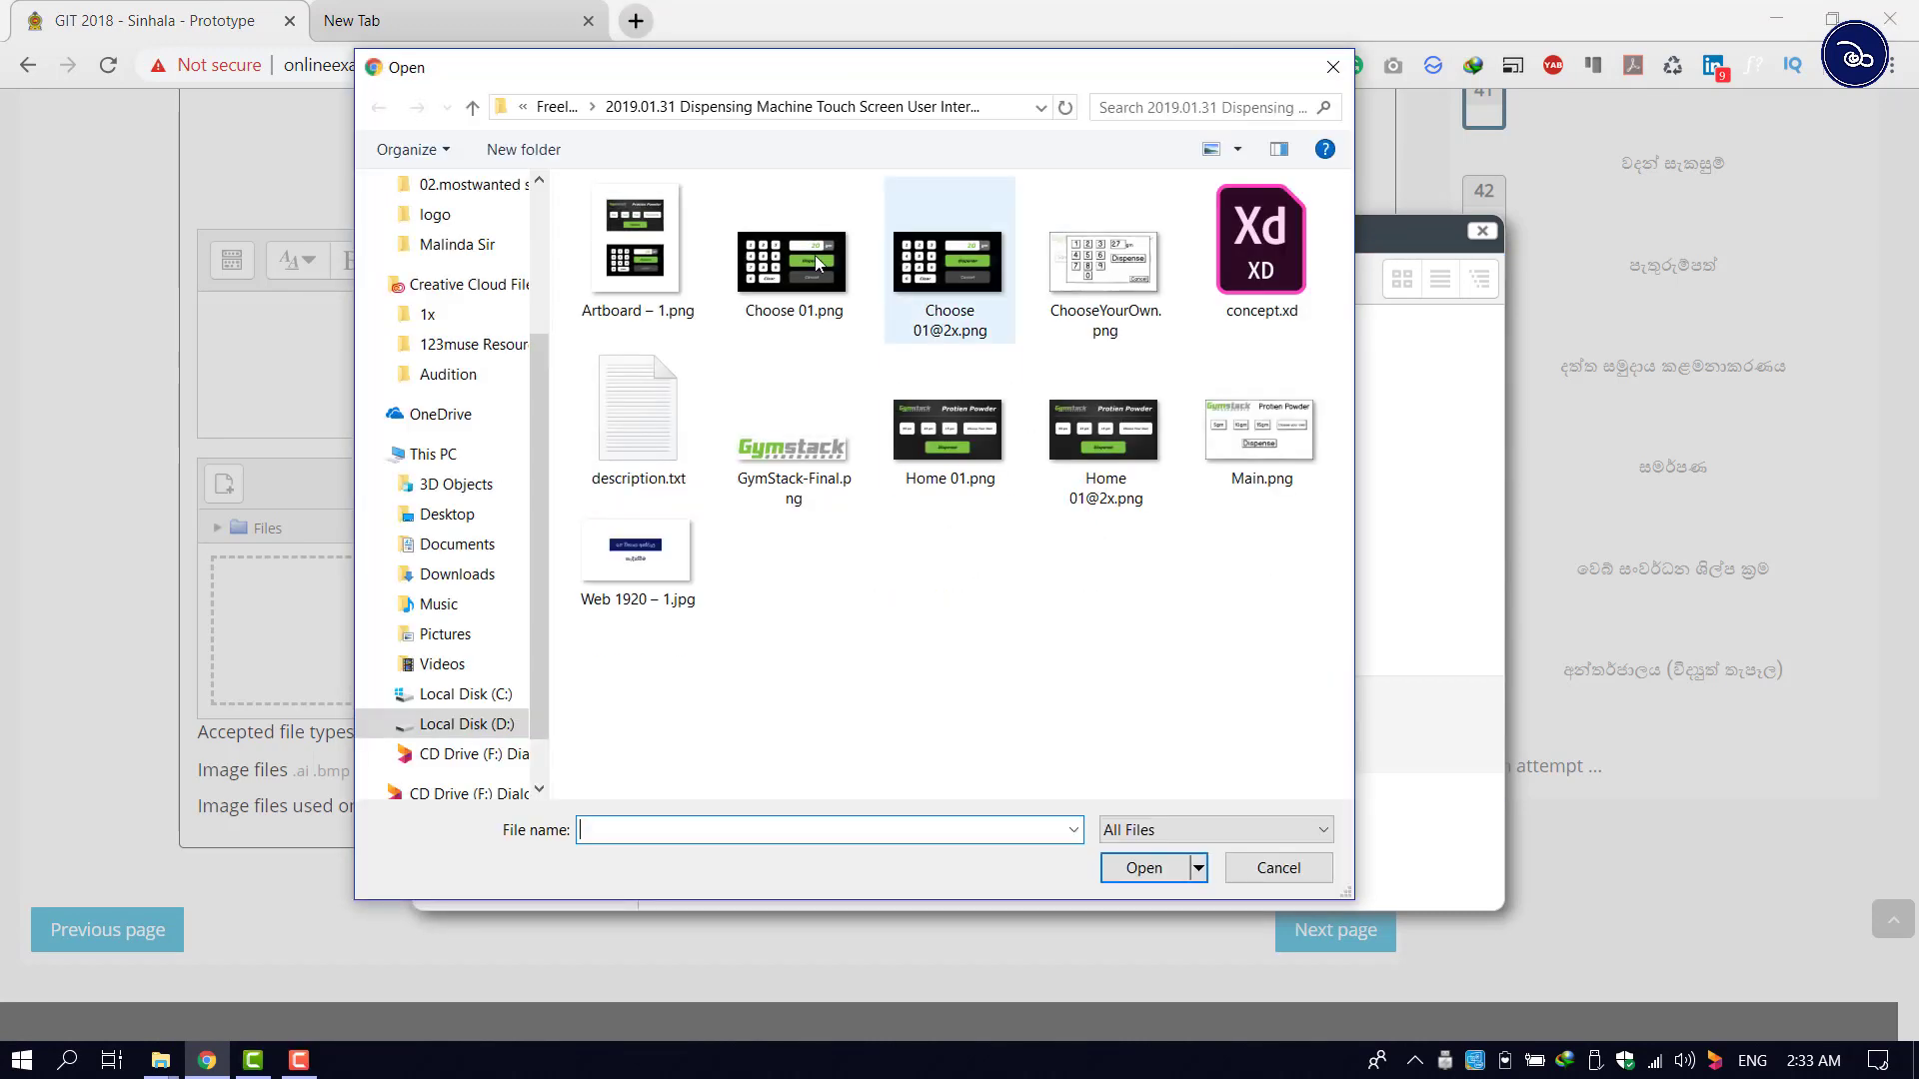
scroll(537, 428, up, 3)
click(447, 234)
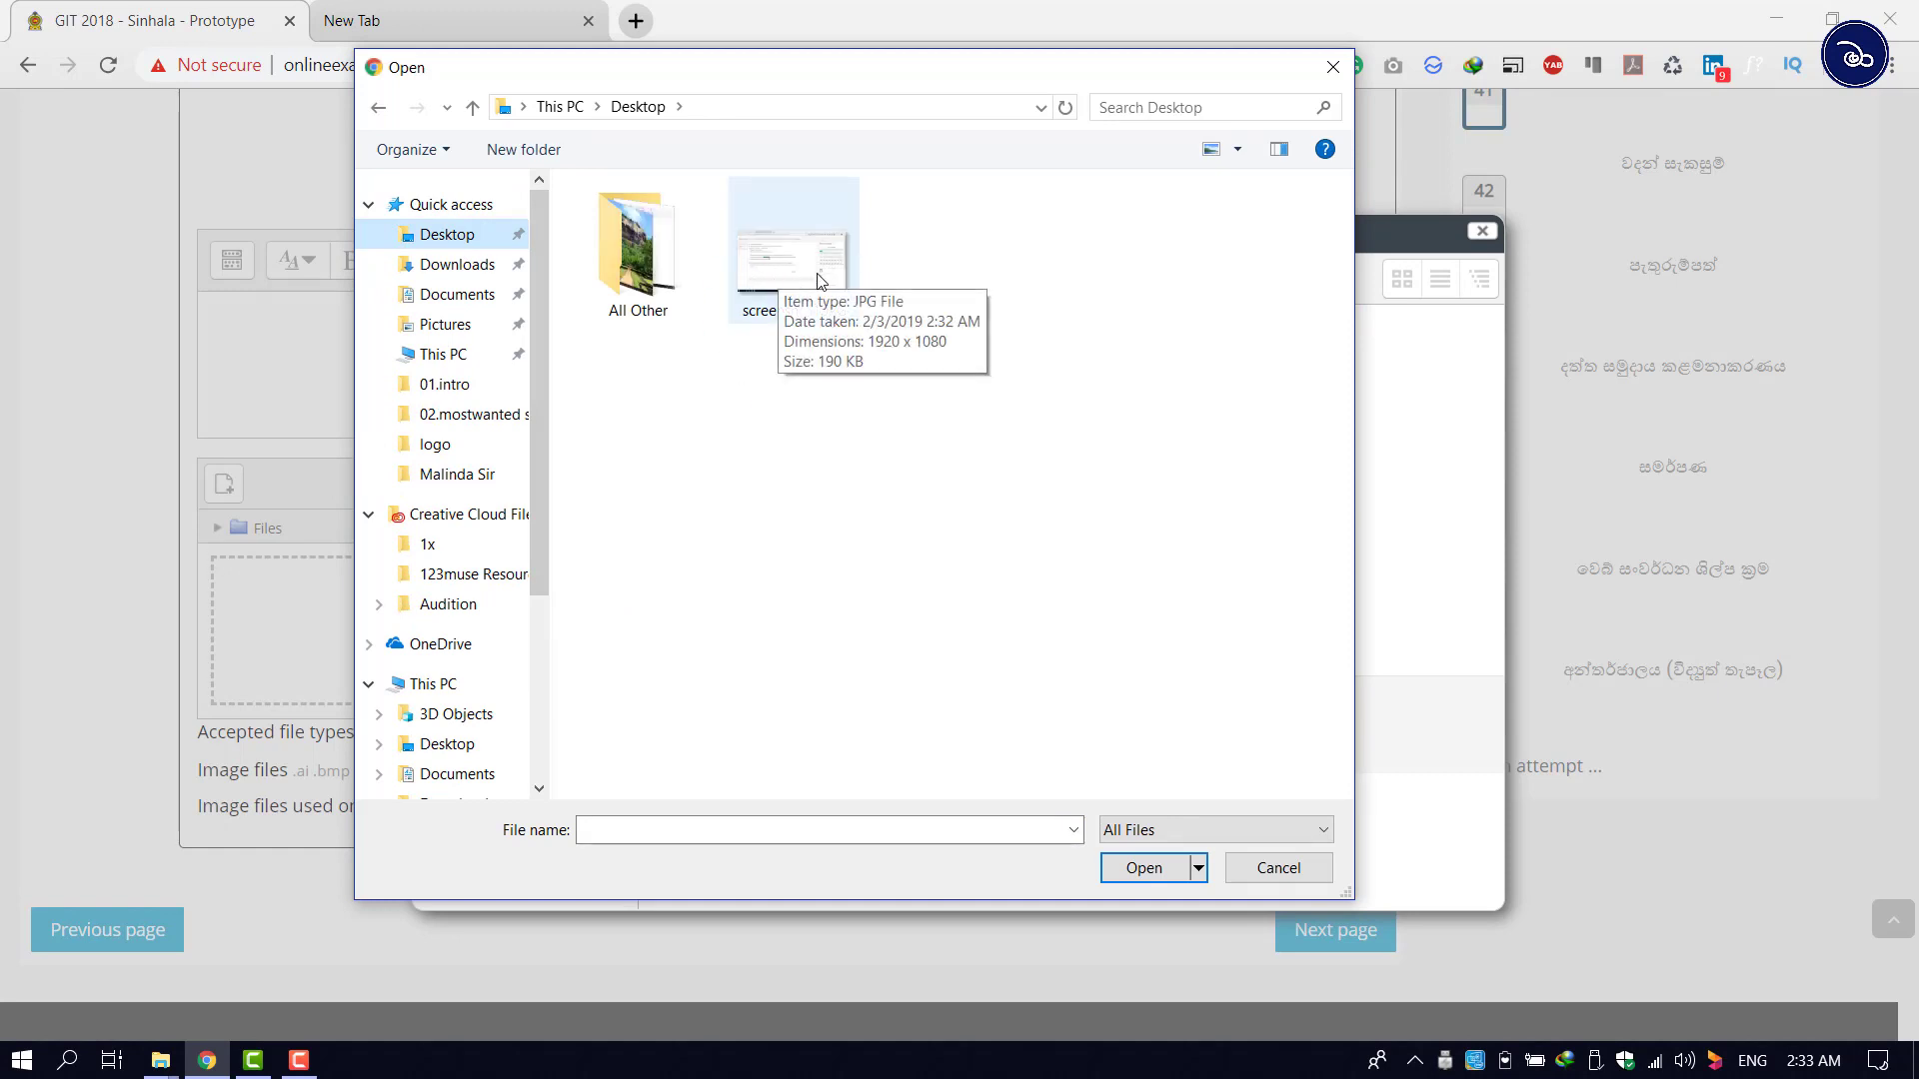
click(818, 281)
click(1144, 867)
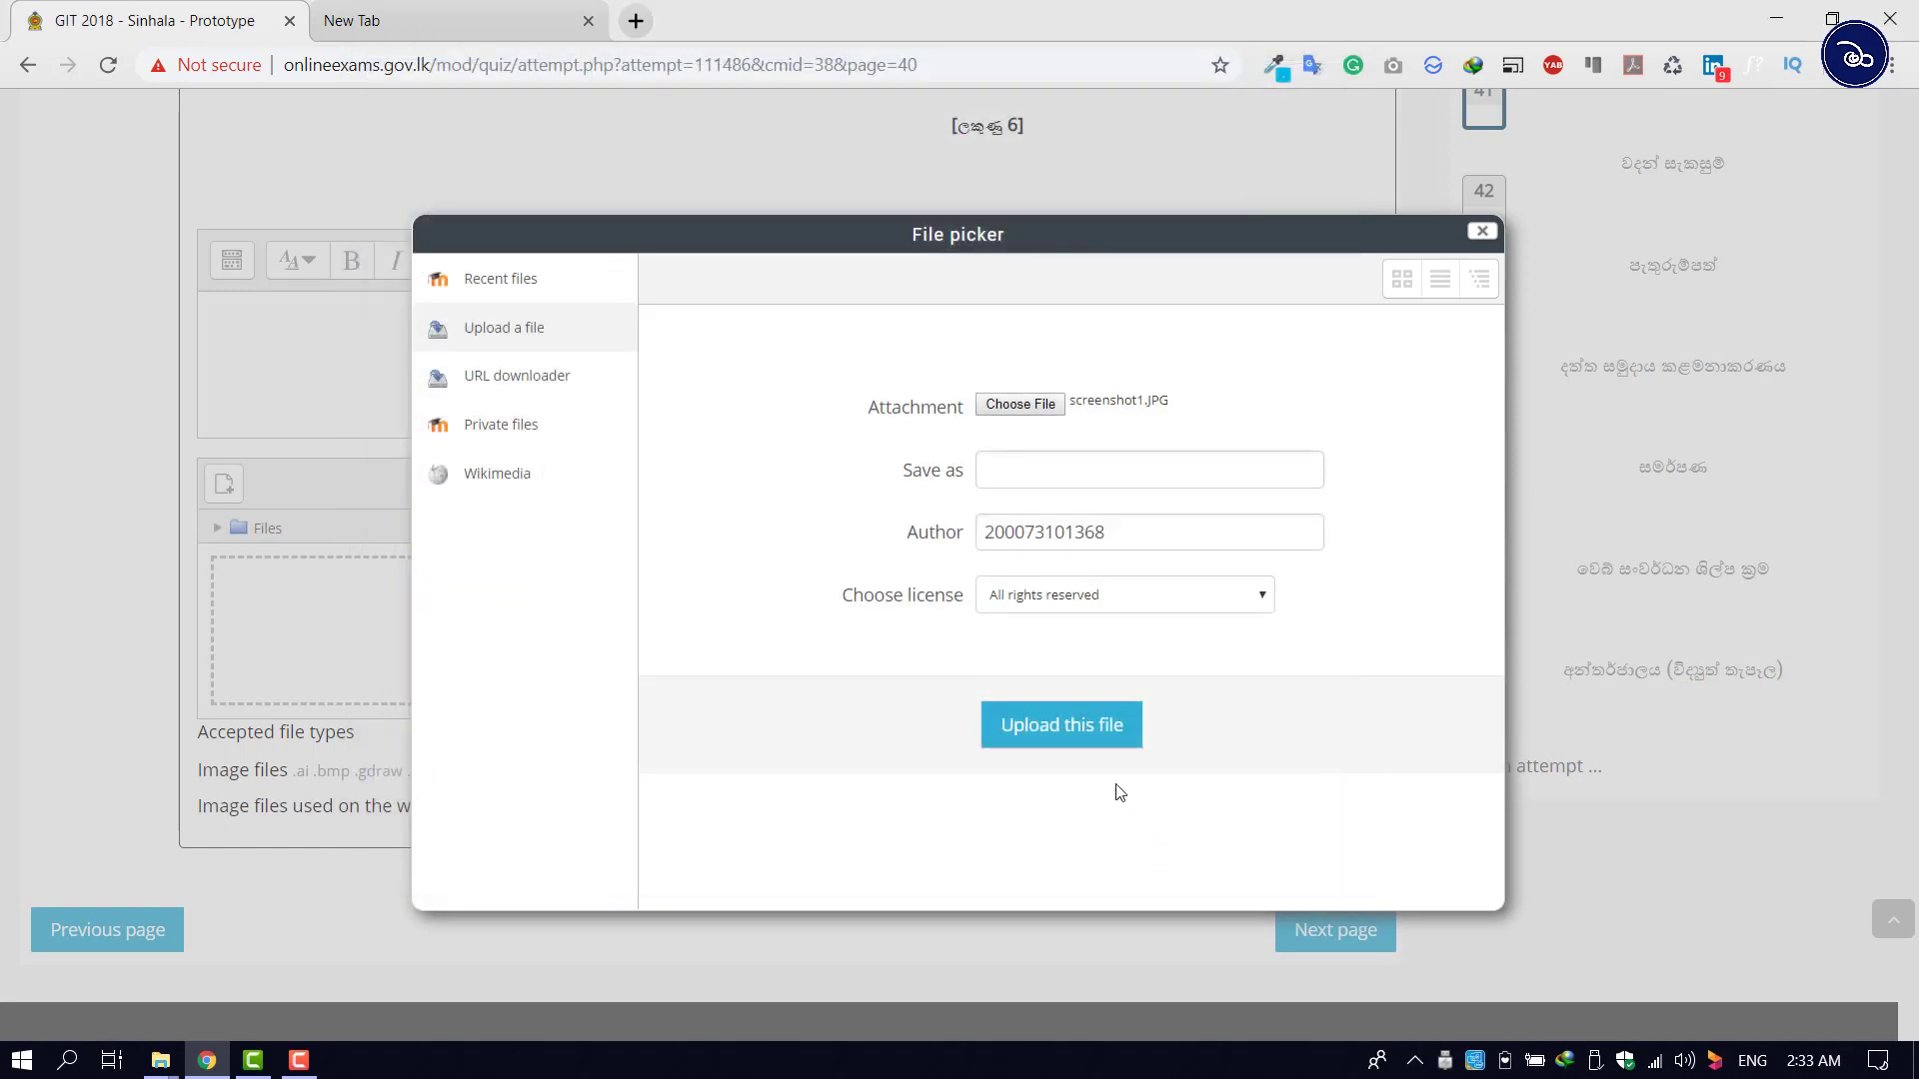
click(1089, 736)
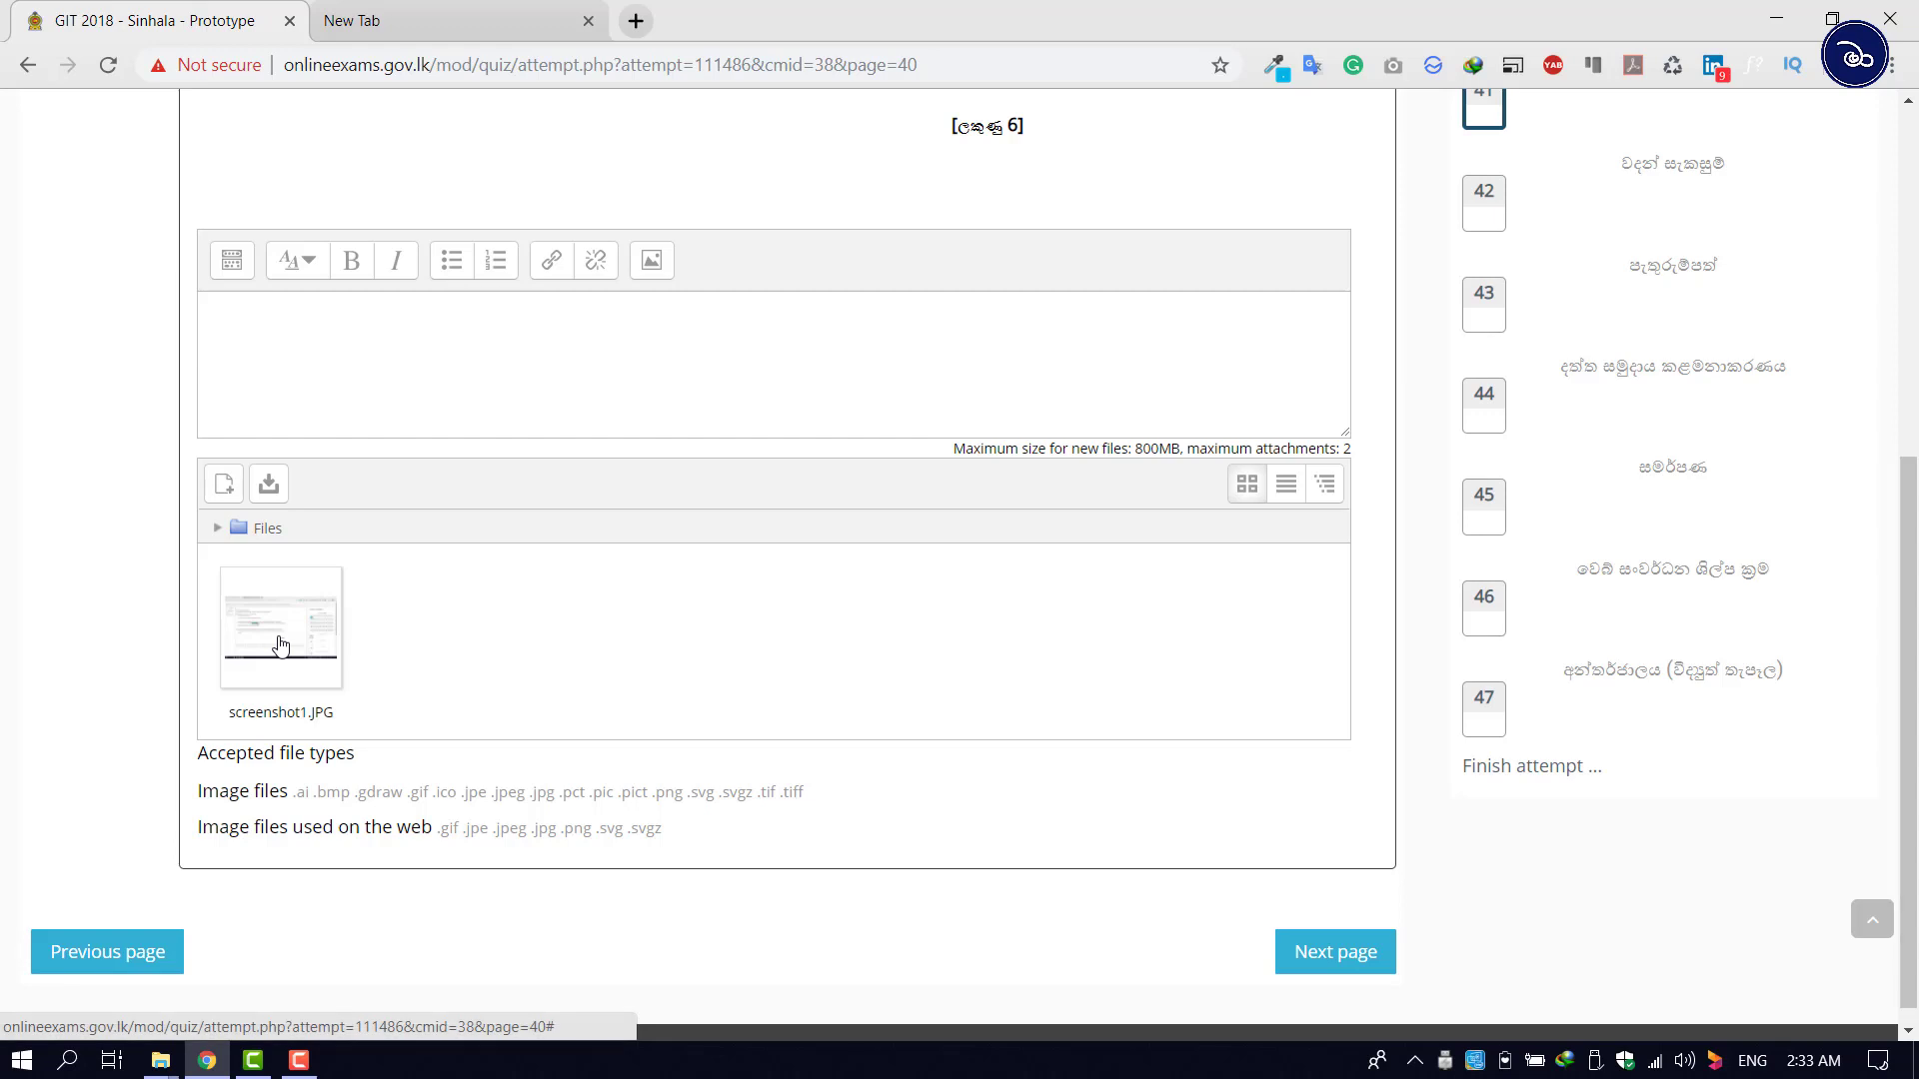
Step: Delete the uploaded screenshot1.JPG from the answer's attachments and confirm the deletion
click(281, 644)
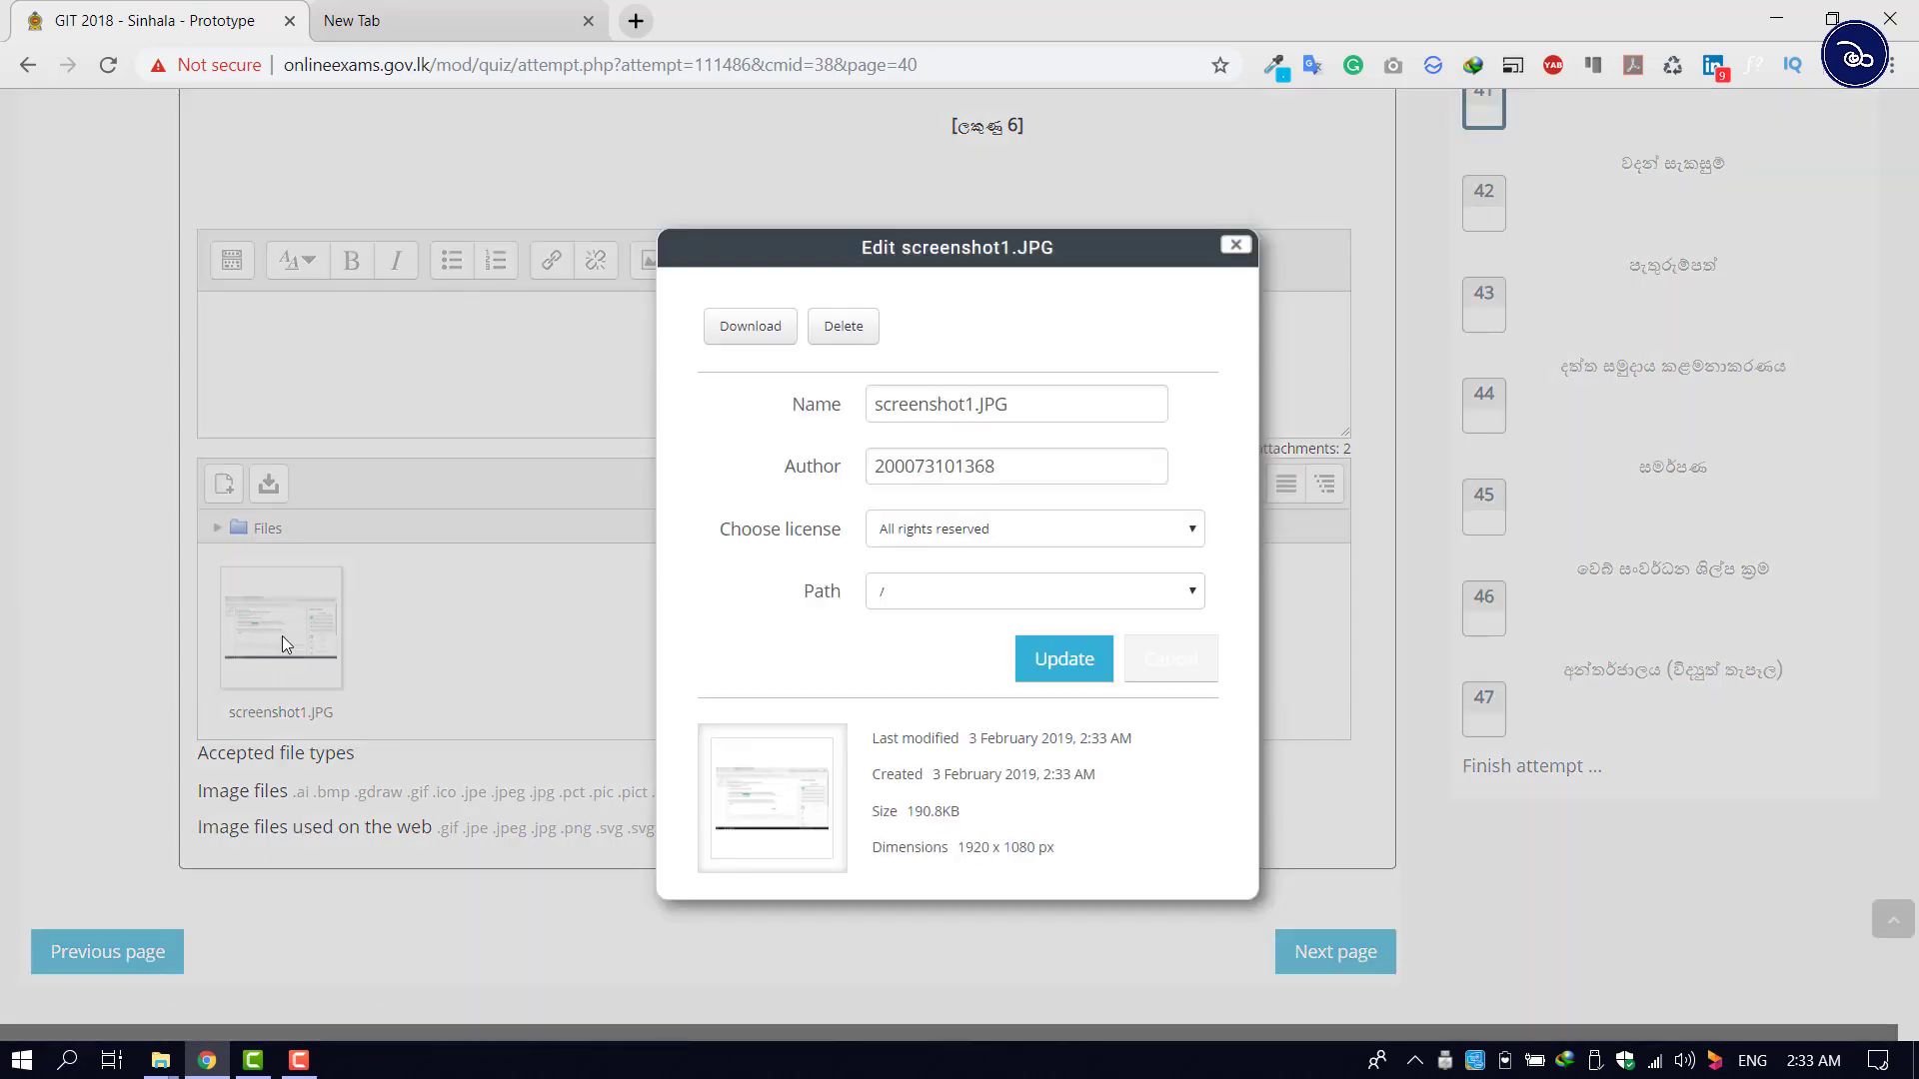
click(845, 330)
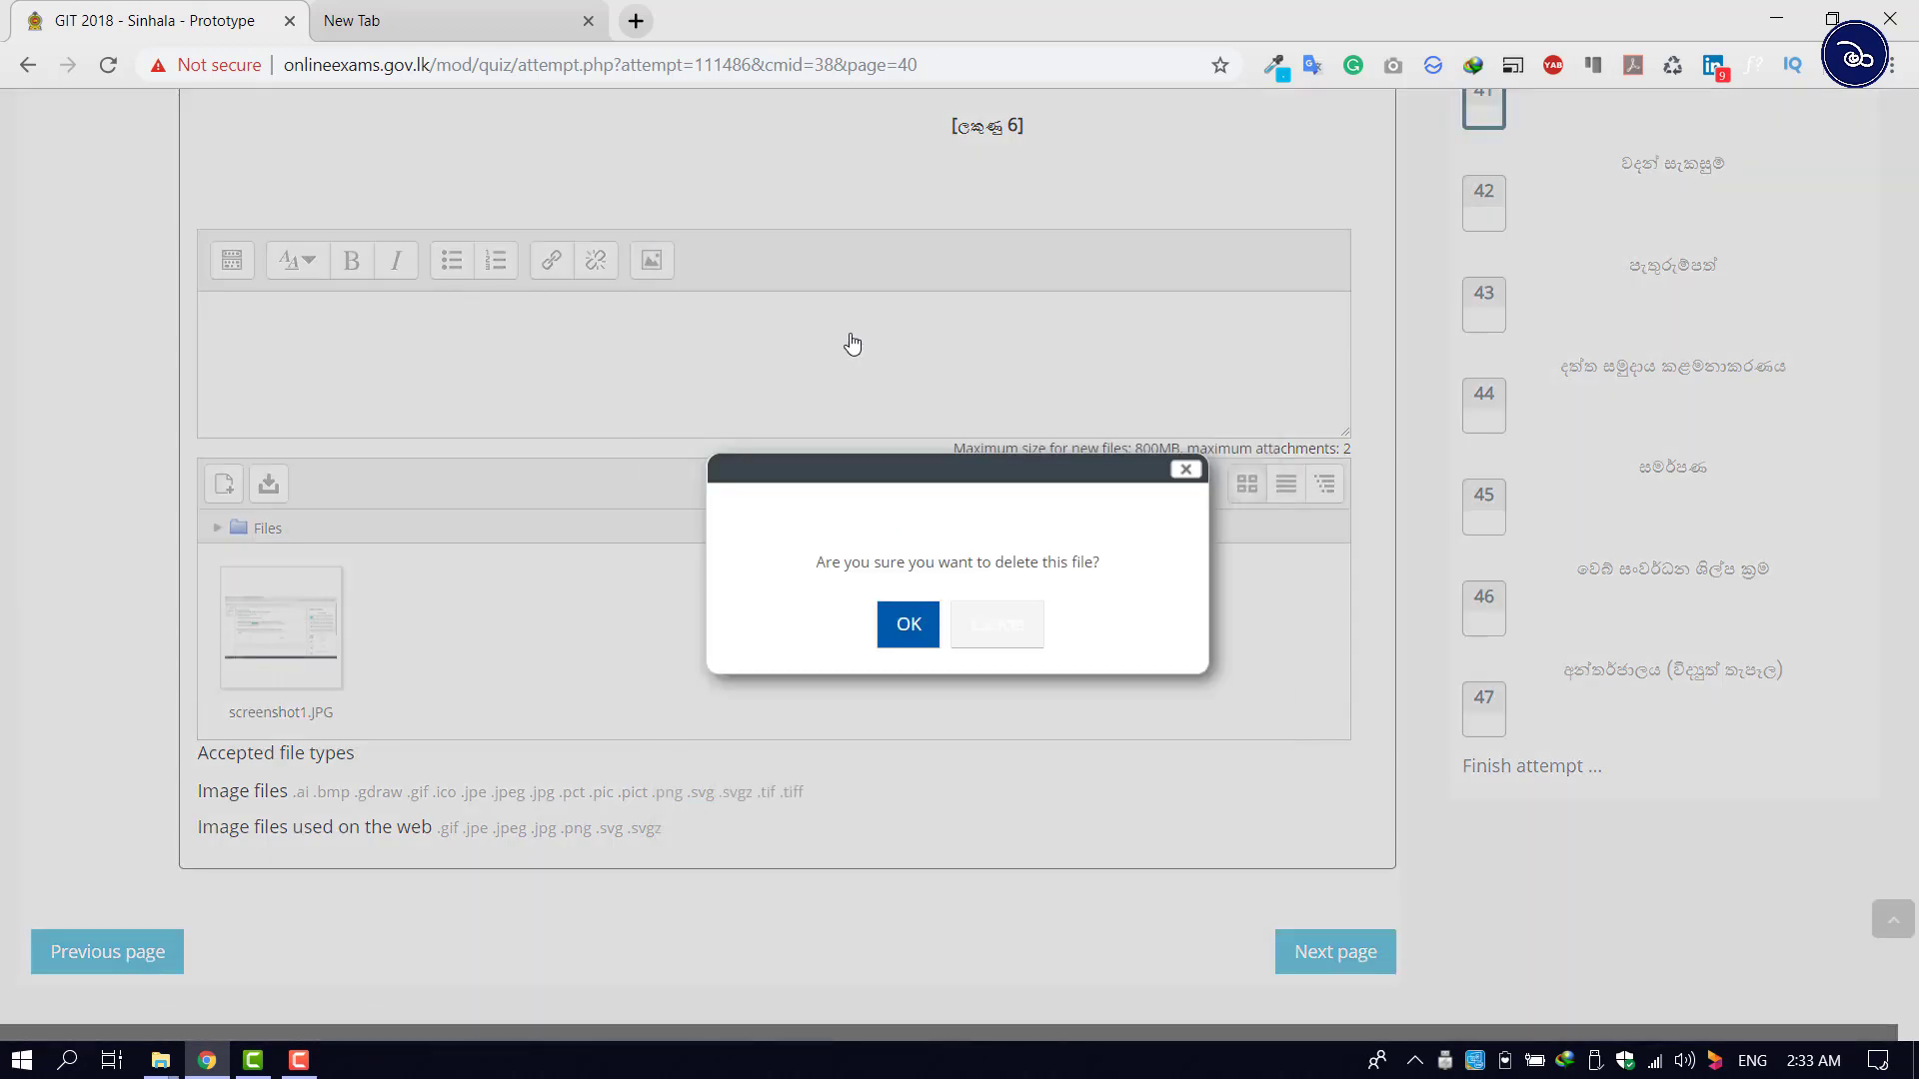
click(909, 625)
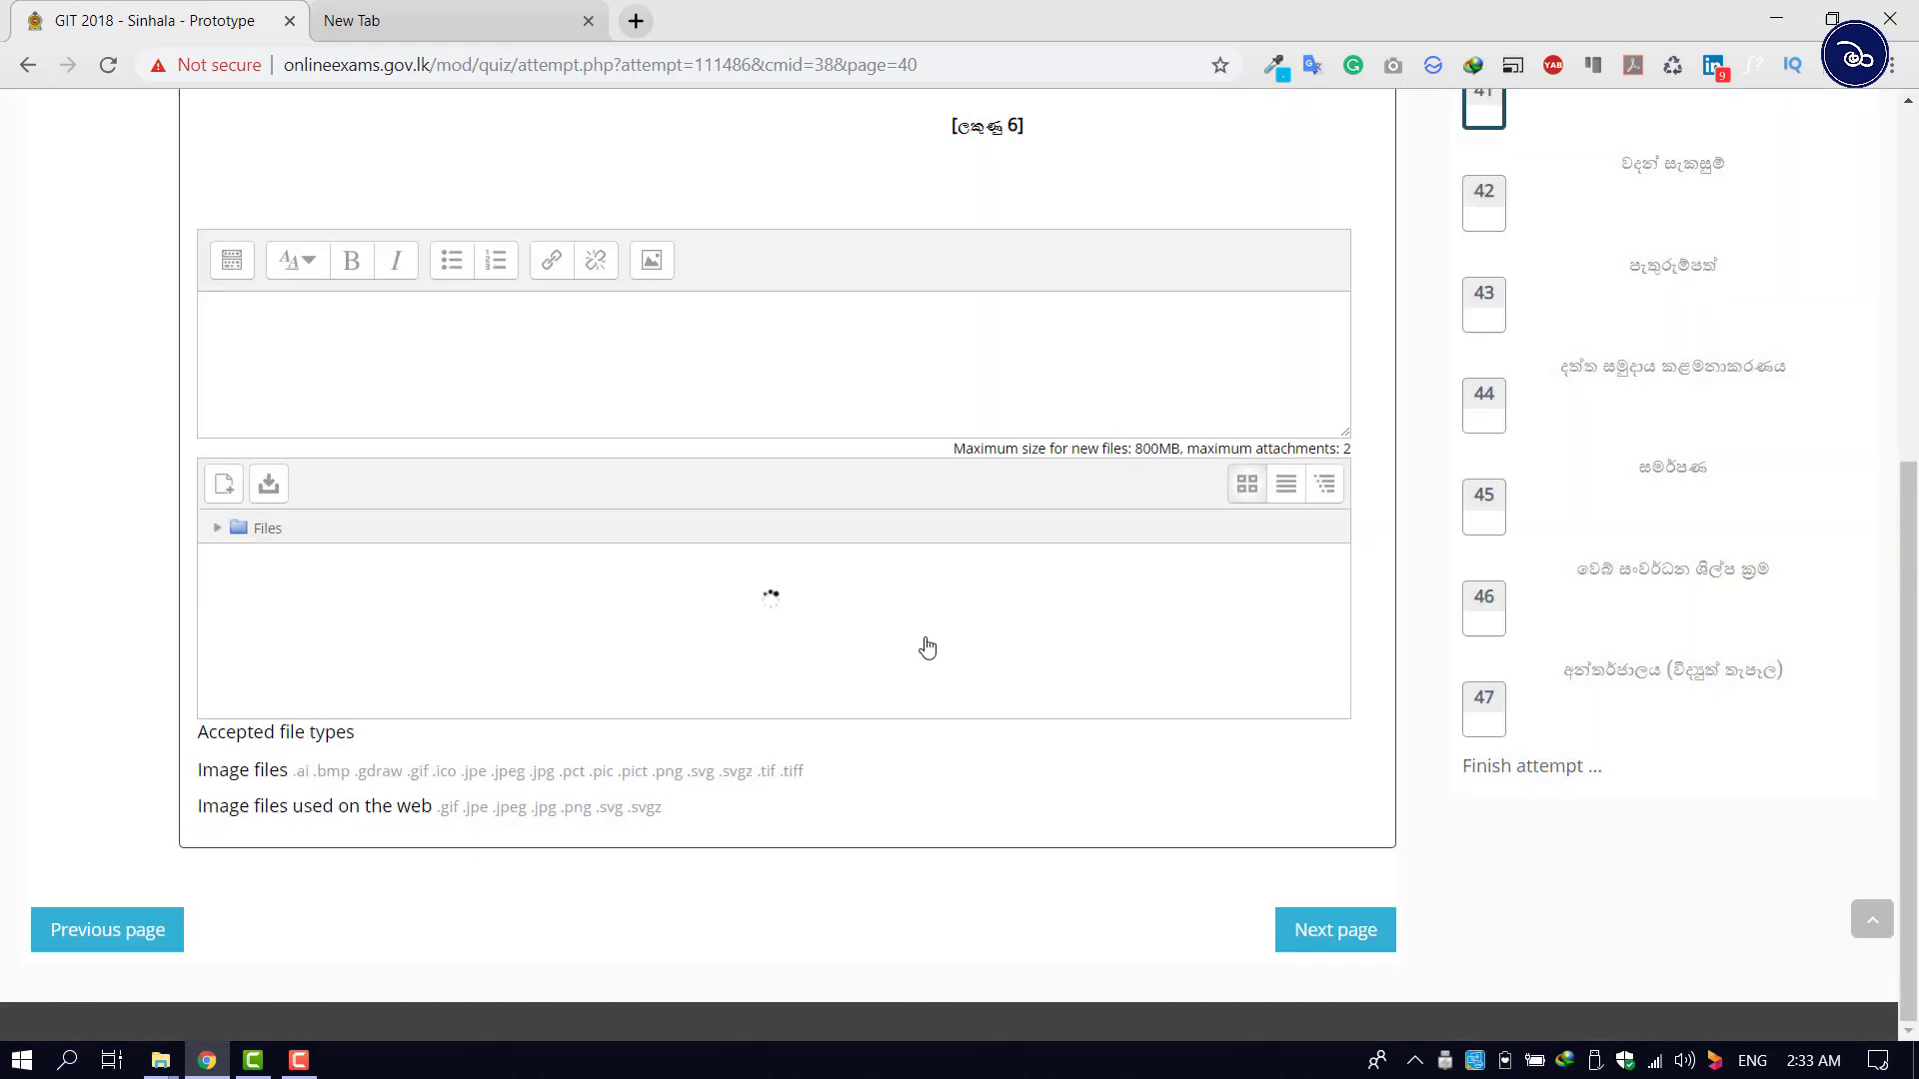
Step: Attach the screenshot1 image by moving it straight from the Windows desktop into the answer's file drop area
click(1788, 19)
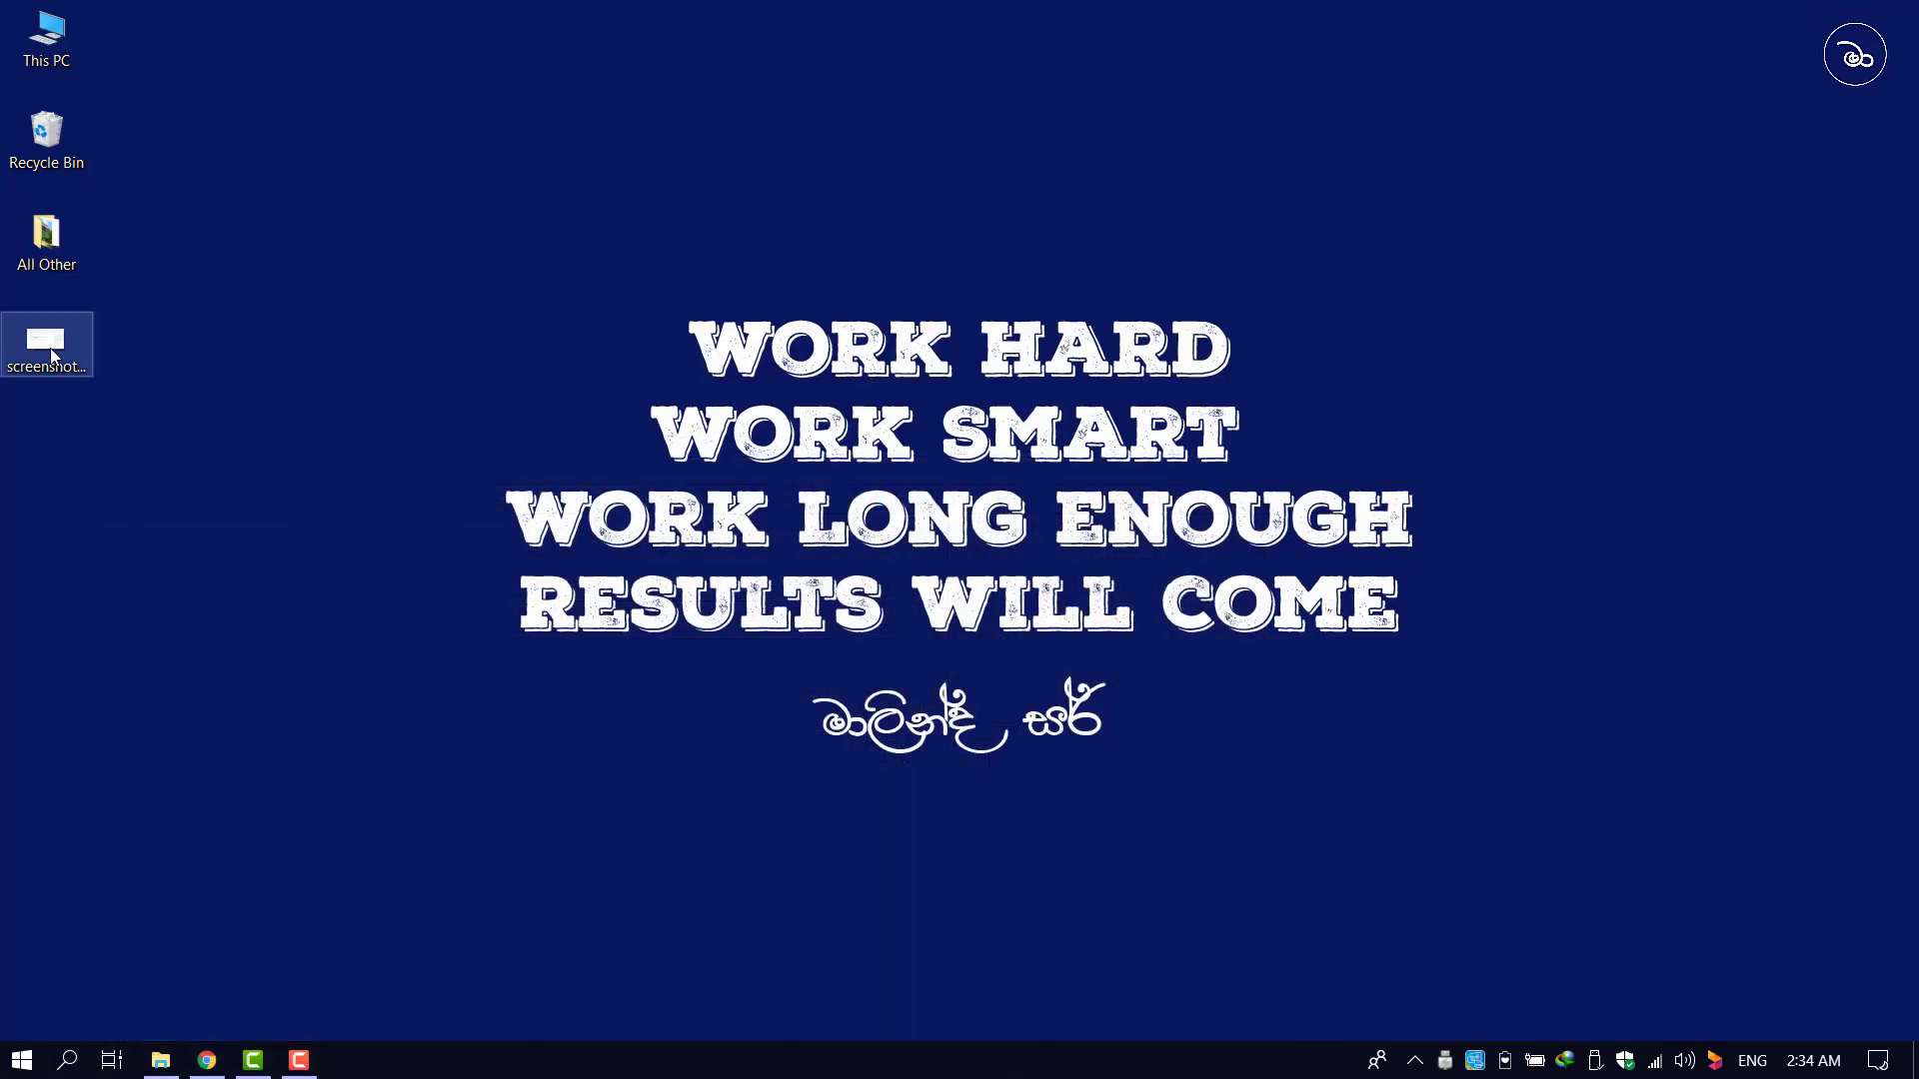
drag(50, 358, 782, 639)
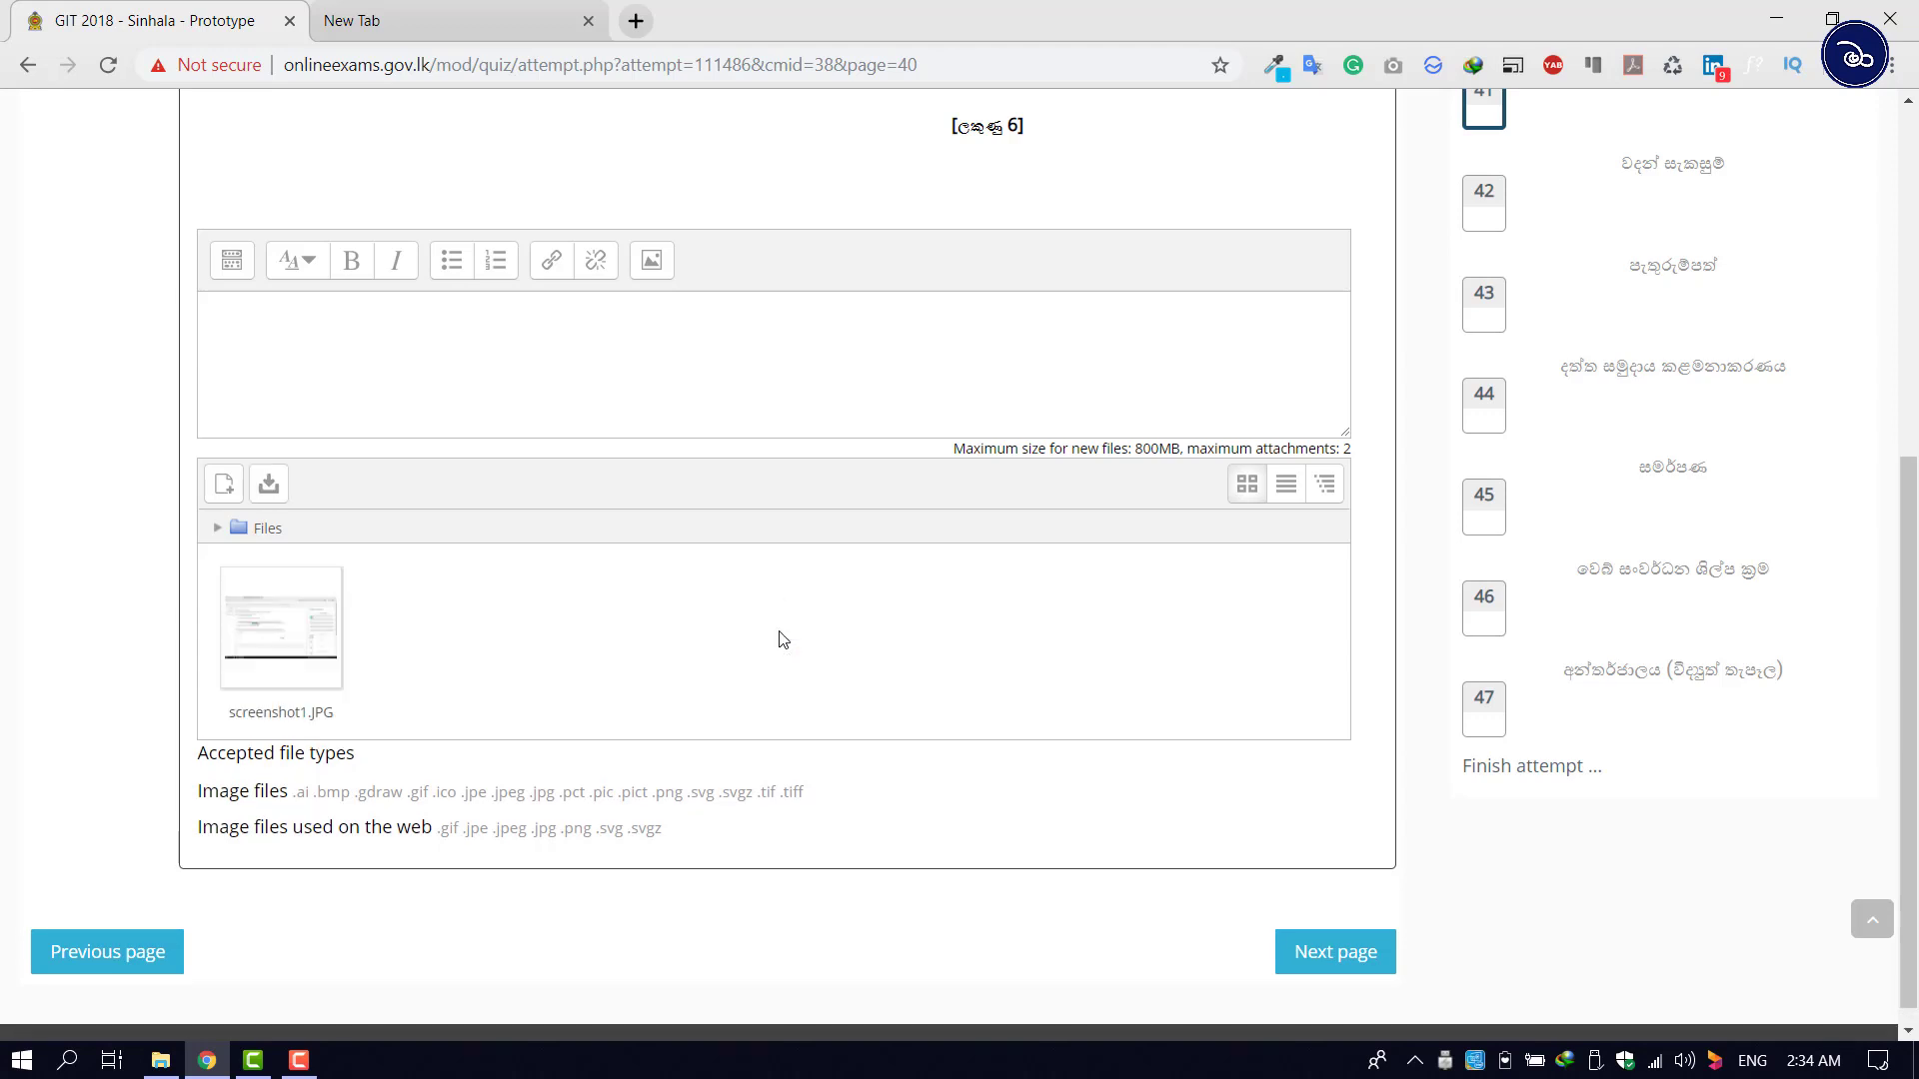
Step: Review the details of the attached screenshot1.JPG and delete the file from the answer
click(282, 633)
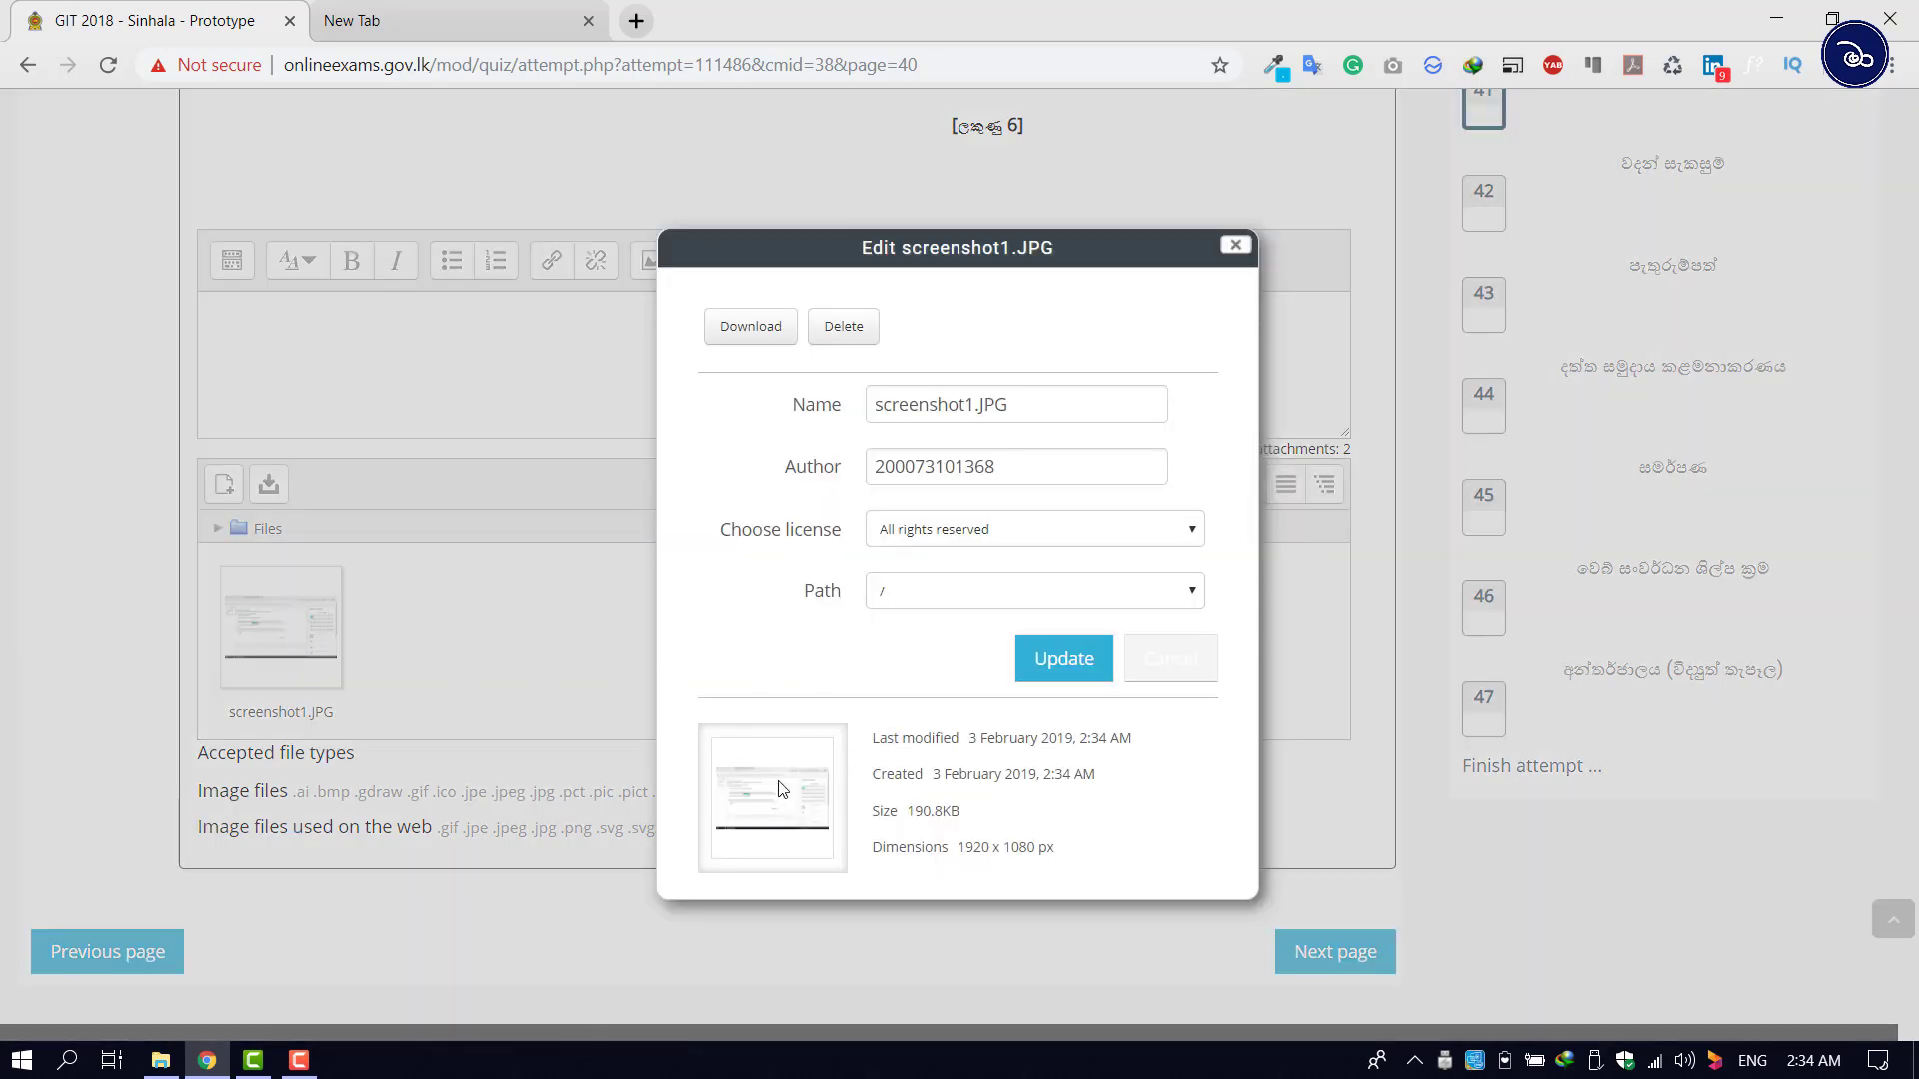
click(1235, 247)
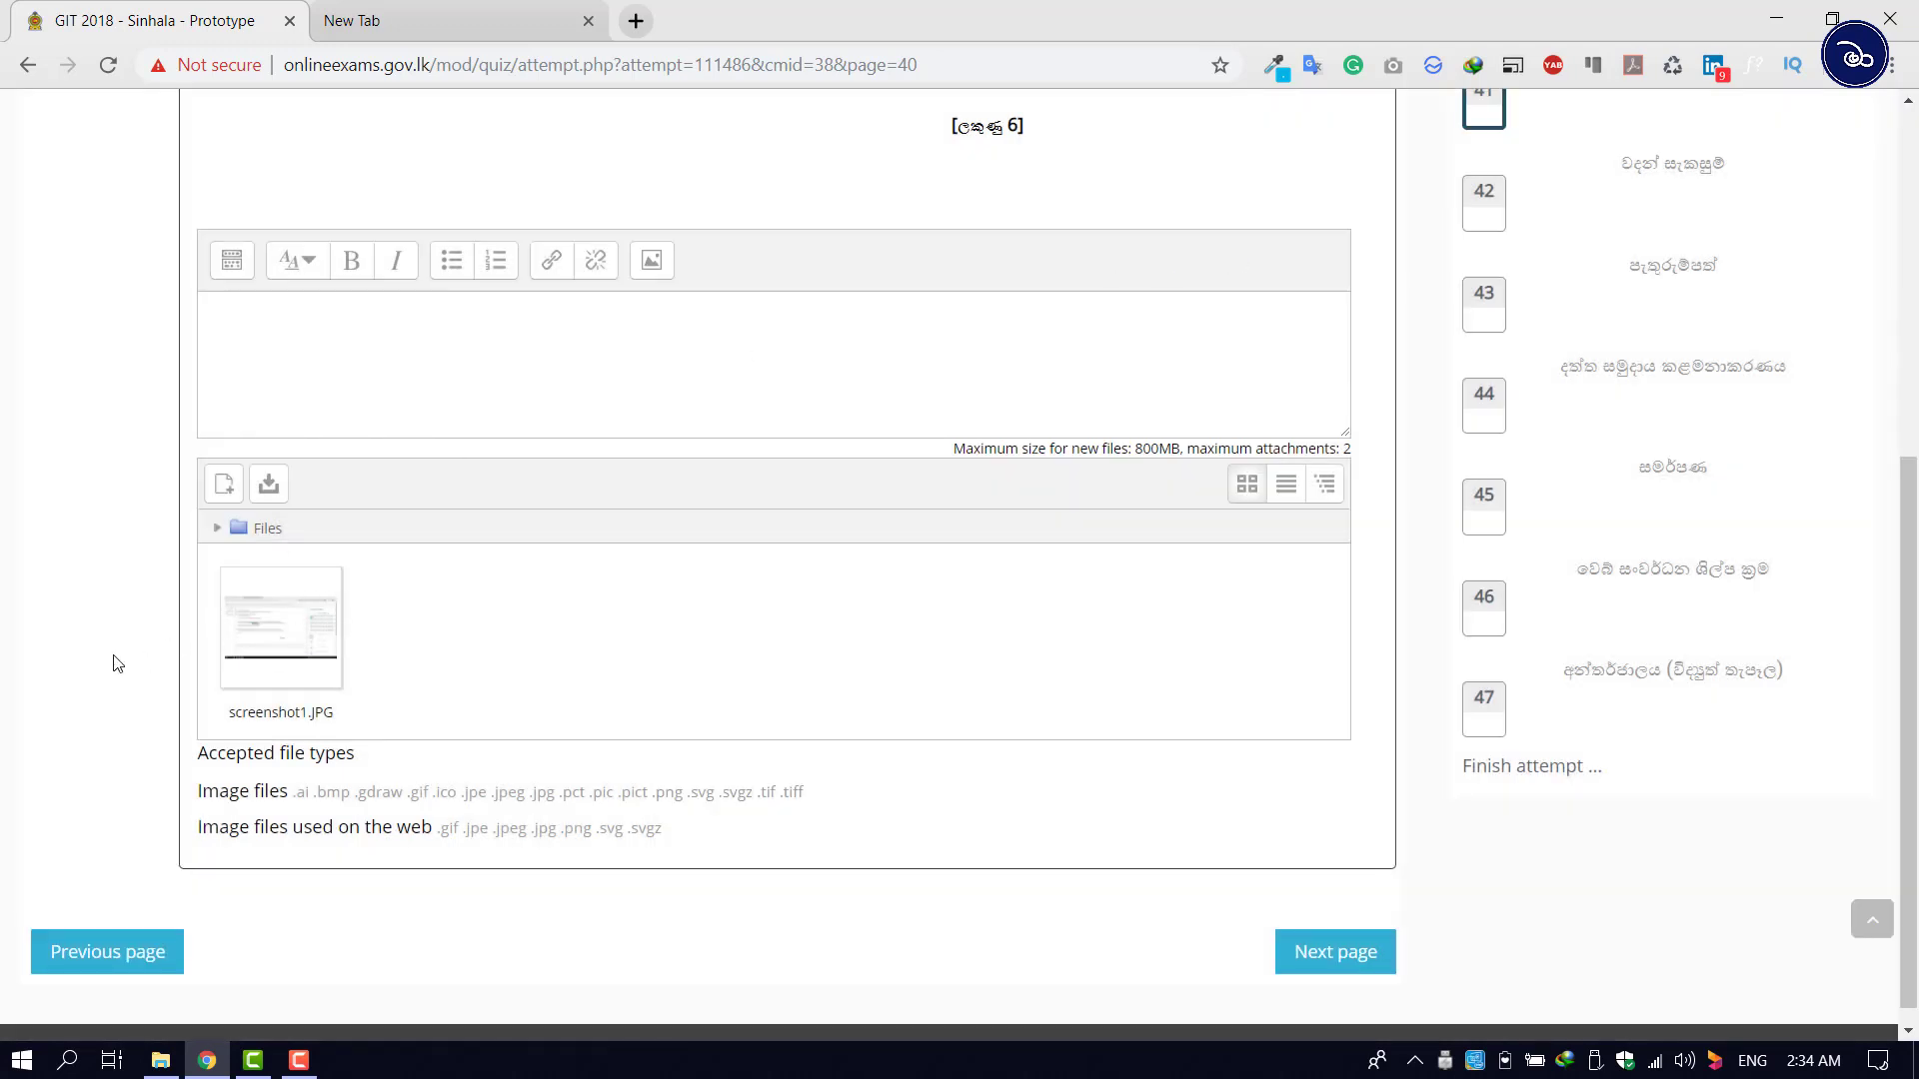
click(277, 628)
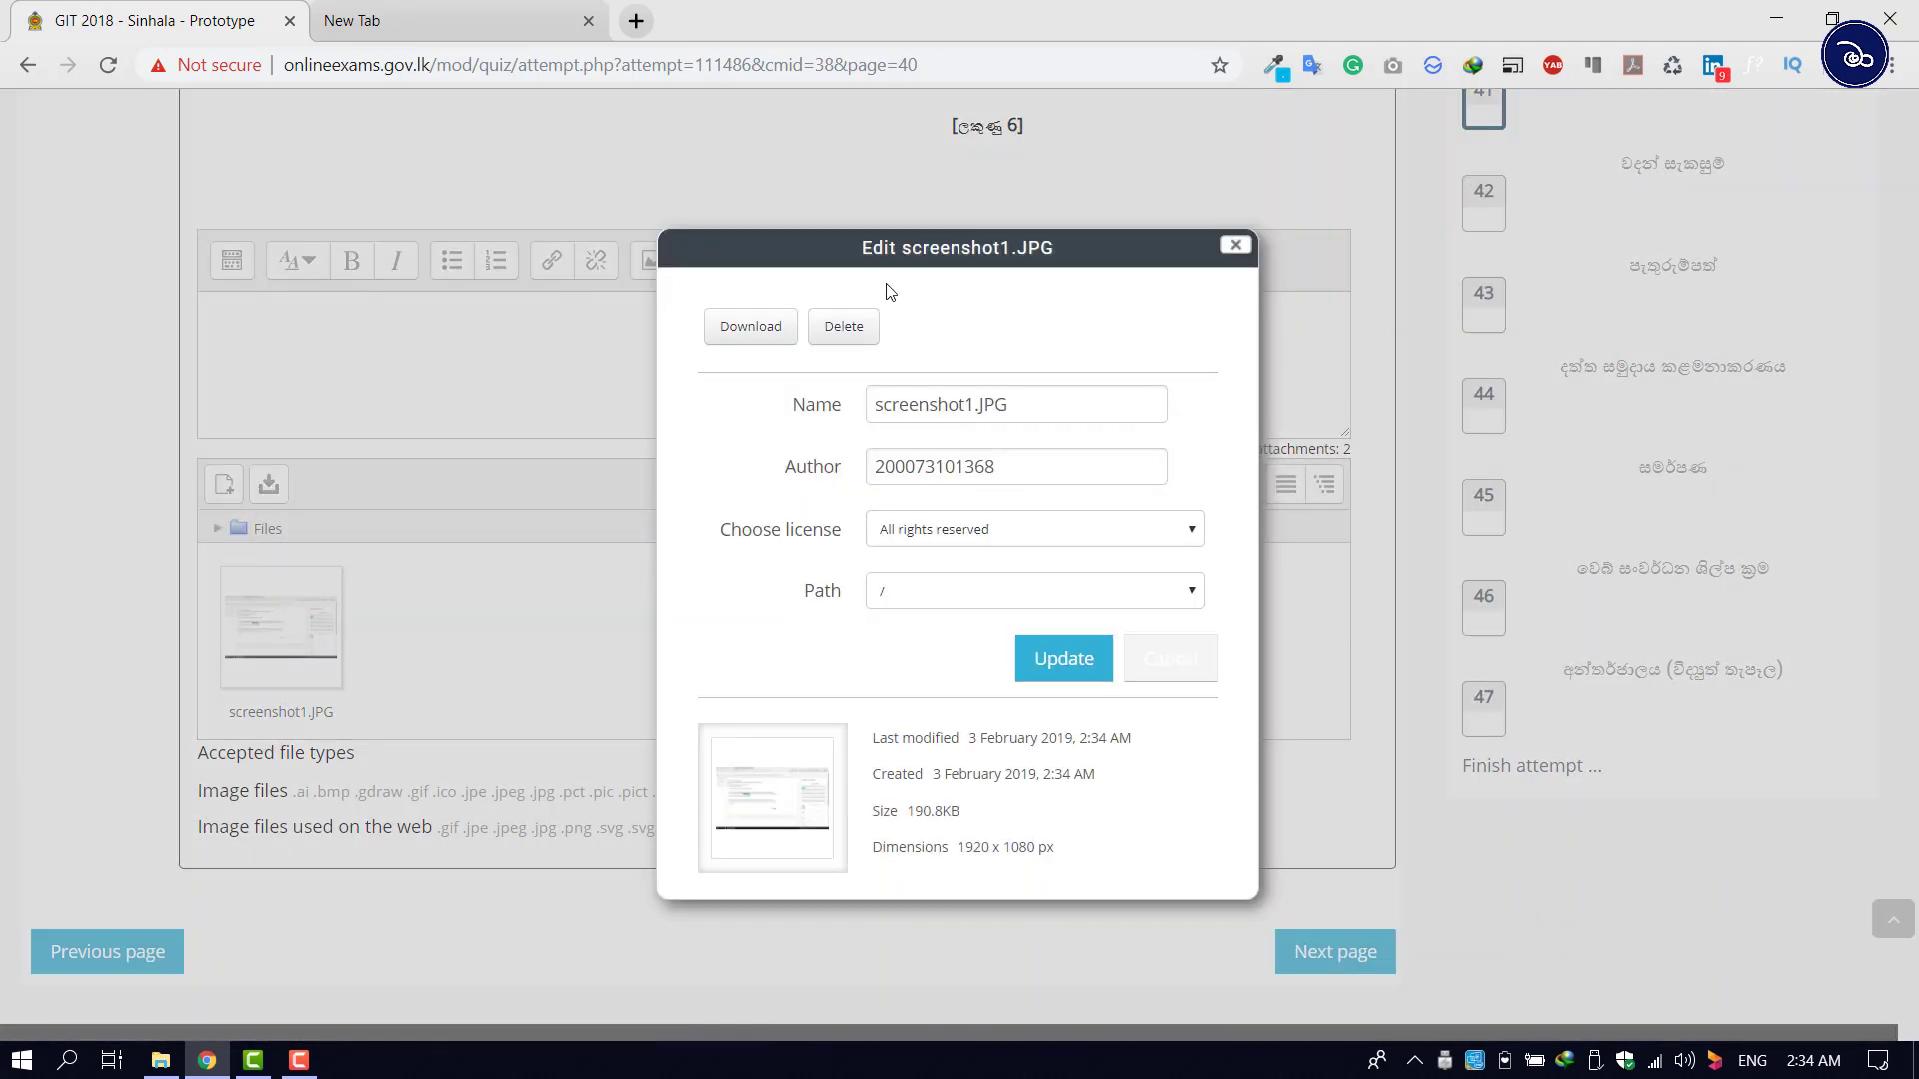
click(845, 330)
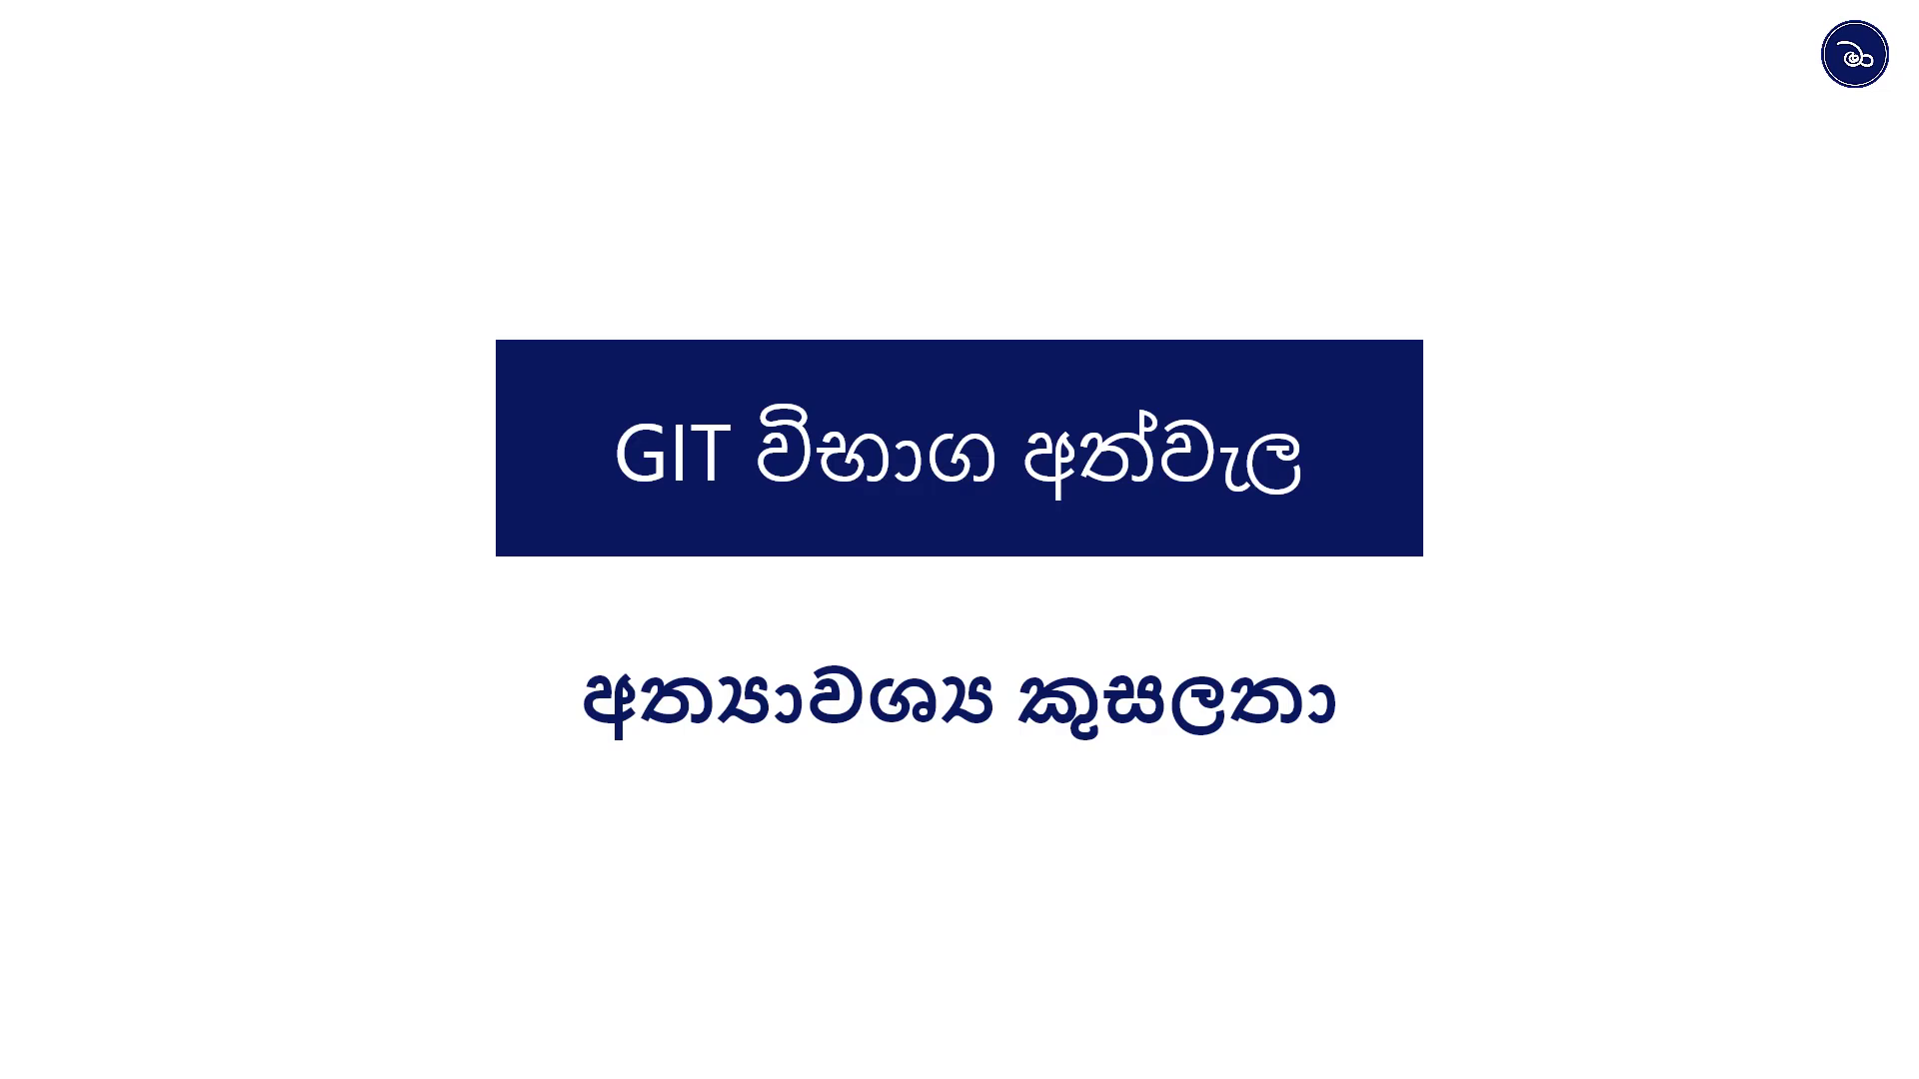